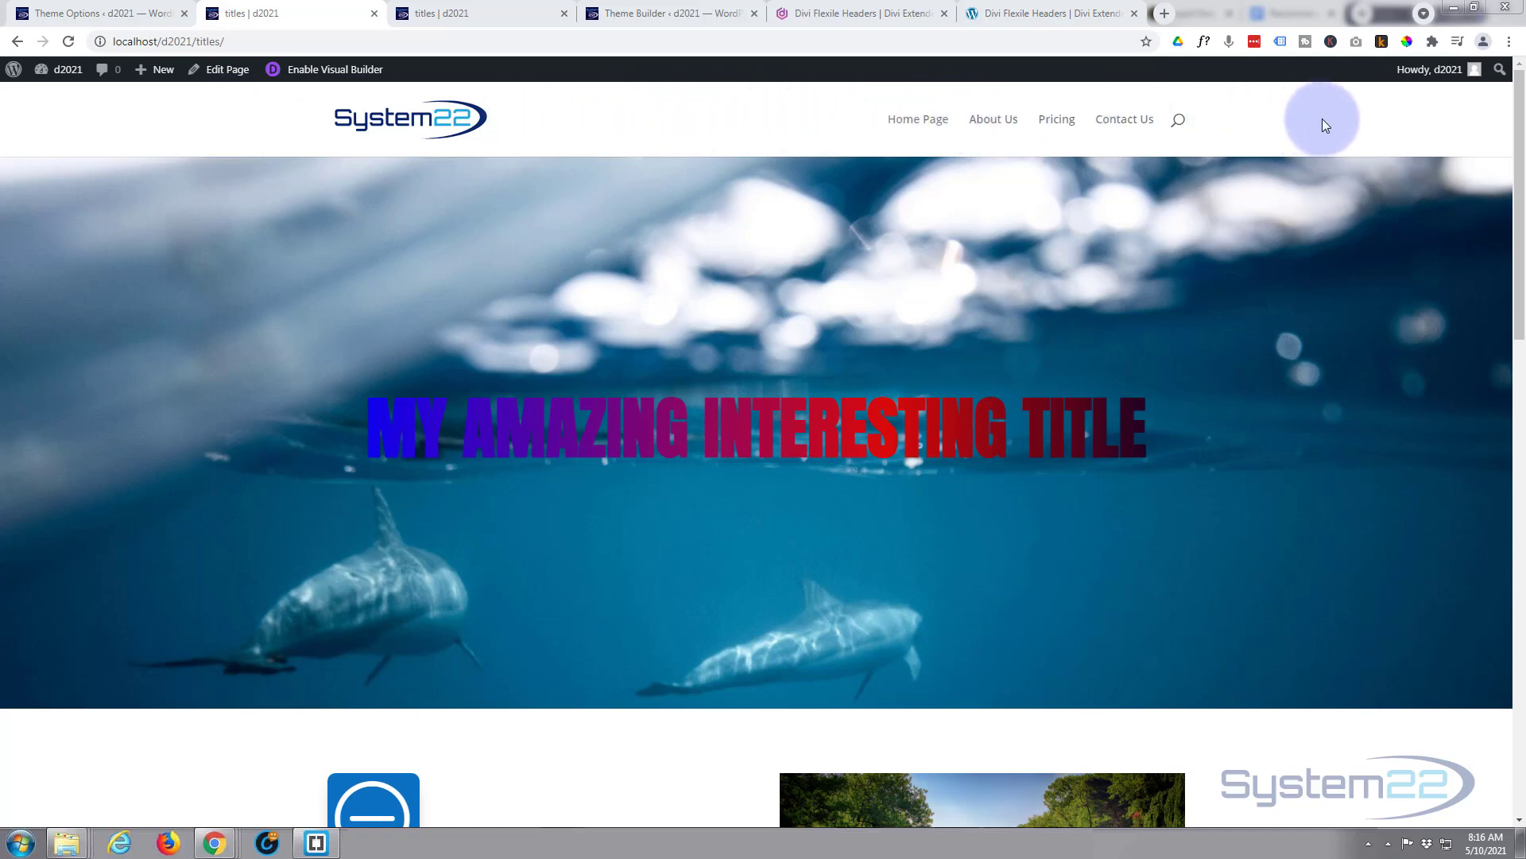
- Switch to the 'titles | d2021' tab to see the page using the finished Flexile header
{"action": "left_click", "coordinate": [445, 15]}
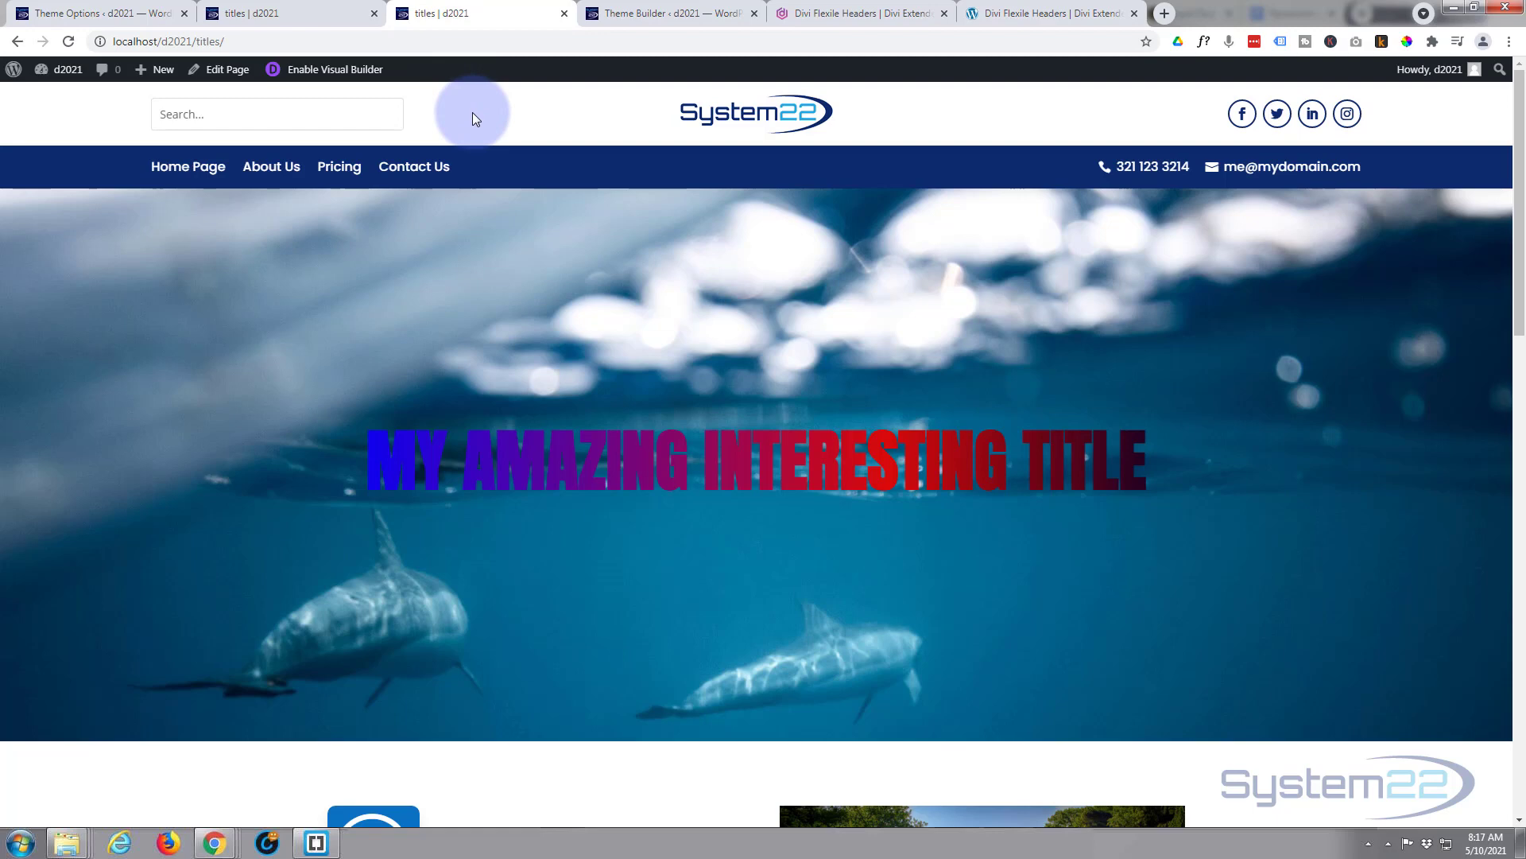
- Go from the Flexile Headers product page to its demo page and browse designs #14 to #16
{"action": "left_click", "coordinate": [843, 12]}
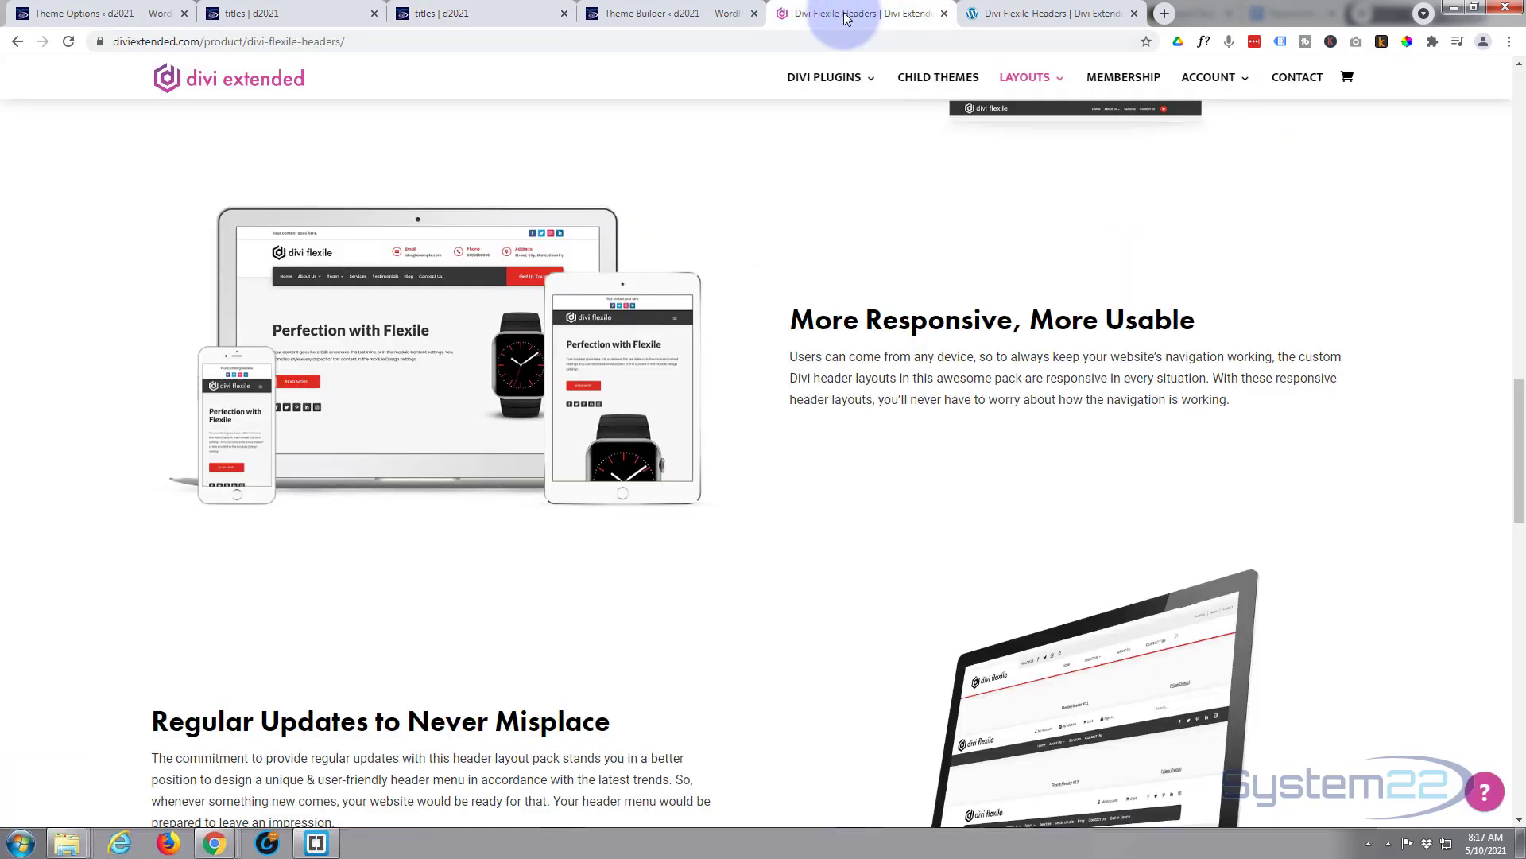
{"action": "scroll", "coordinate": [708, 281], "scroll_direction": "up", "scroll_amount": 4}
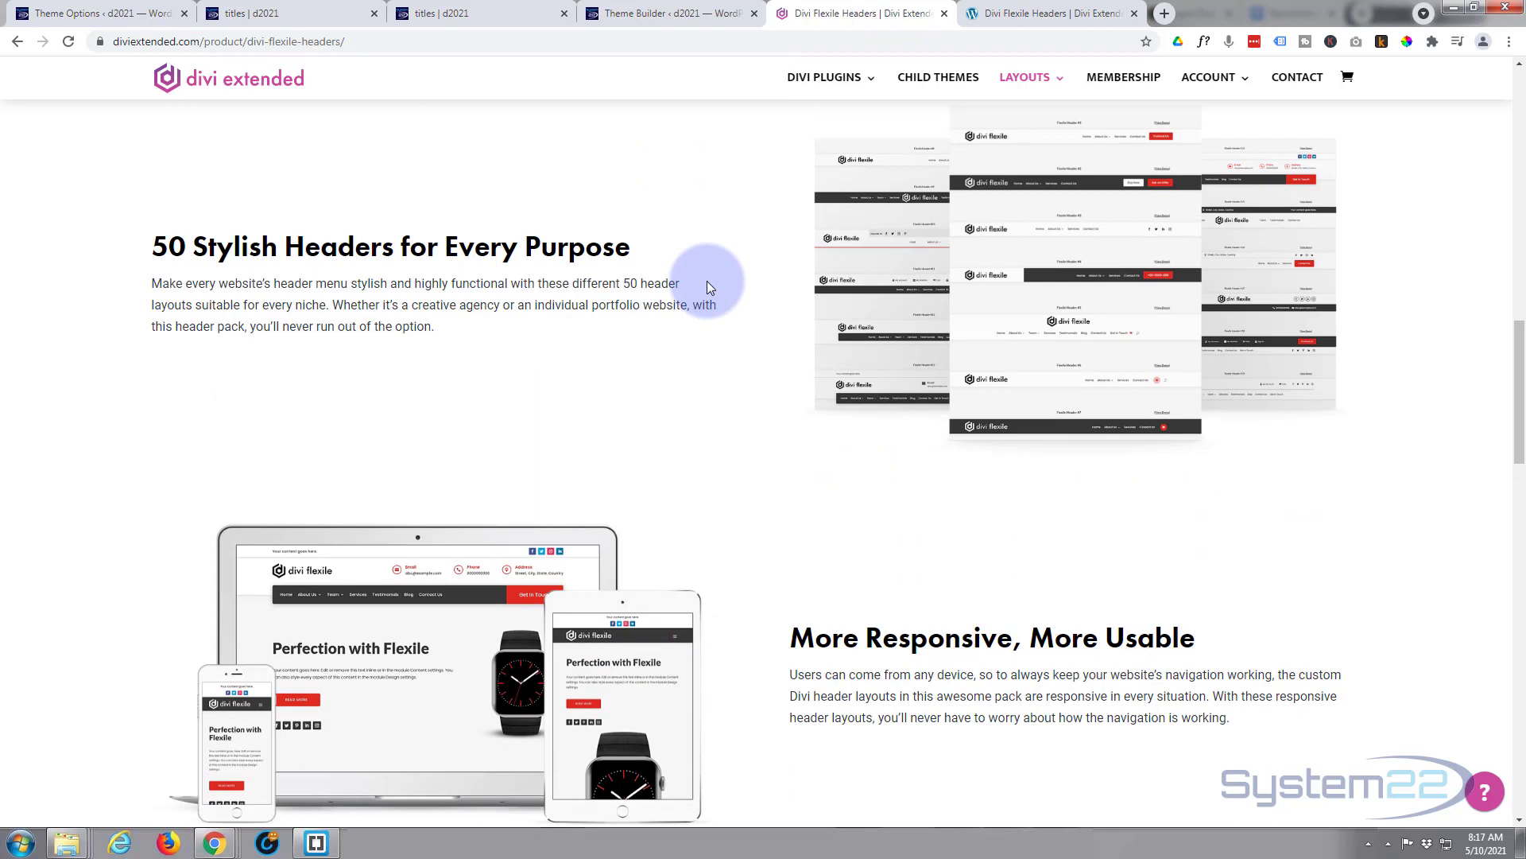
{"action": "left_click", "coordinate": [1033, 14]}
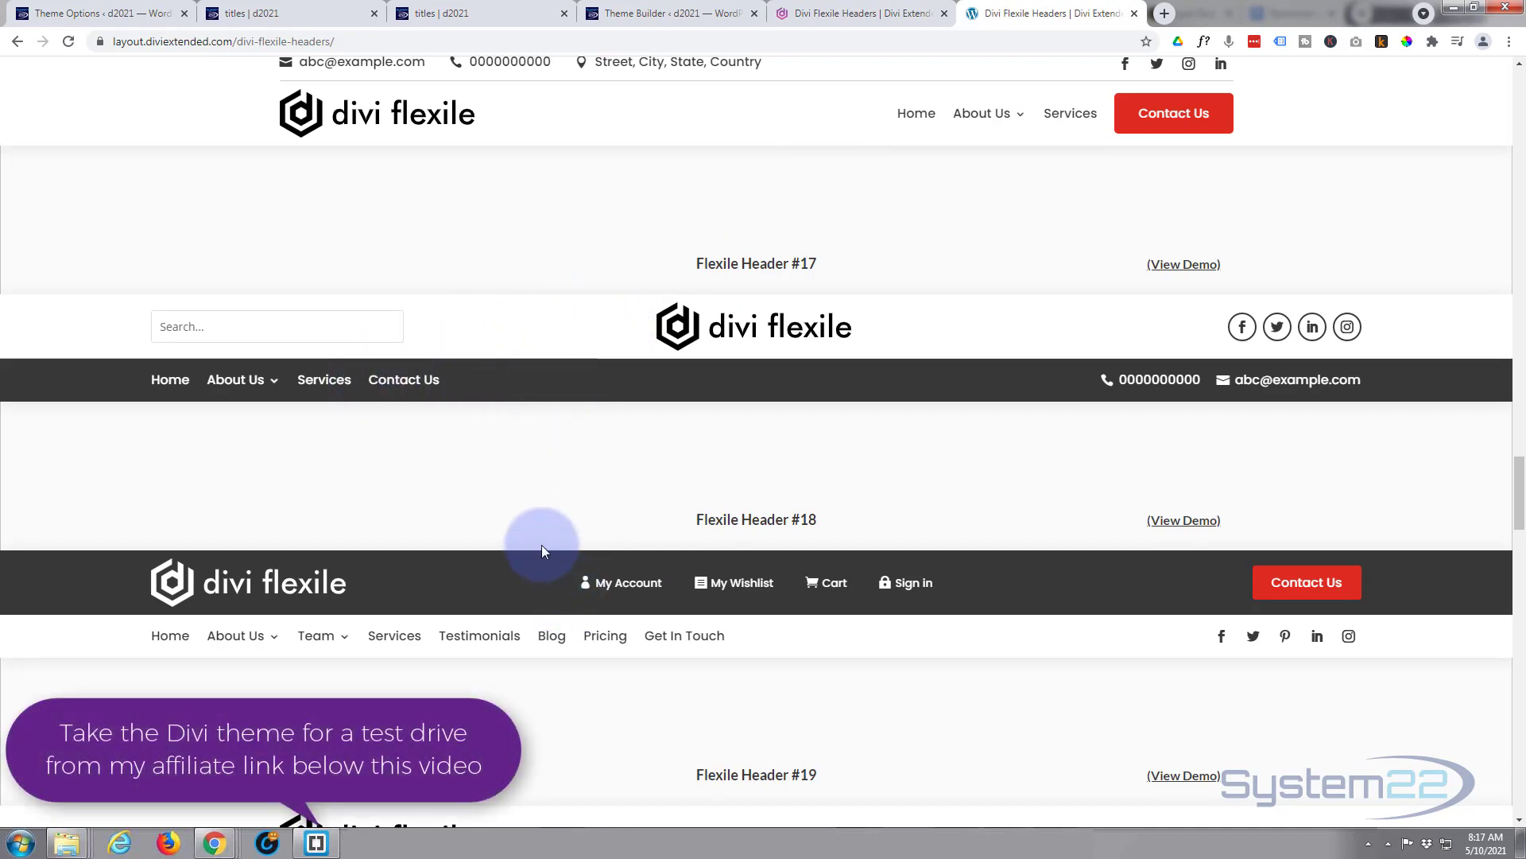
{"action": "scroll", "coordinate": [541, 545], "scroll_direction": "down", "scroll_amount": 2}
{"action": "scroll", "coordinate": [541, 541], "scroll_direction": "down", "scroll_amount": 1}
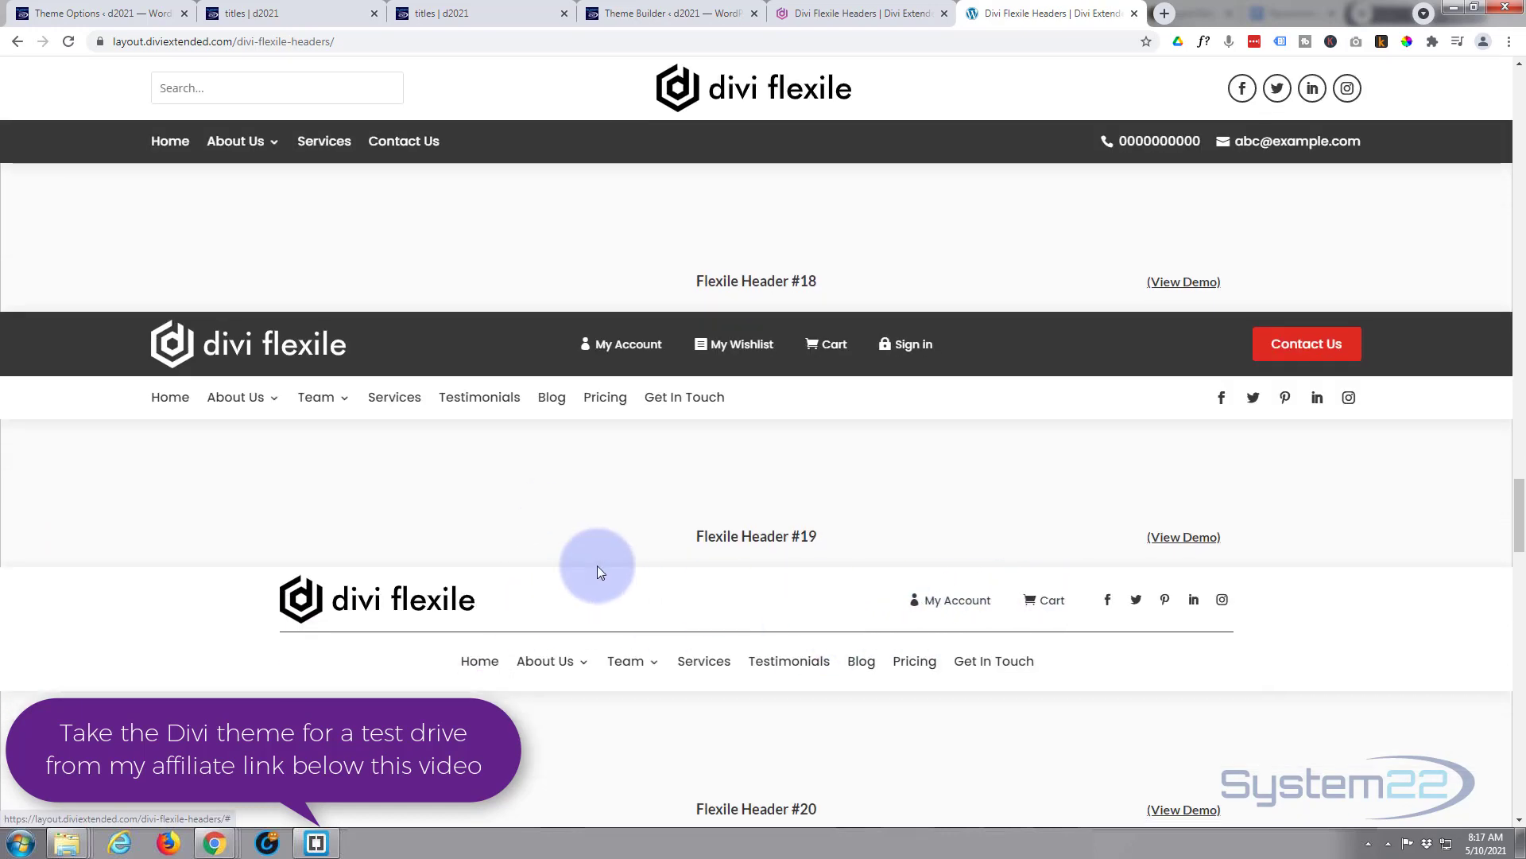
{"action": "scroll", "coordinate": [598, 571], "scroll_direction": "down", "scroll_amount": 7}
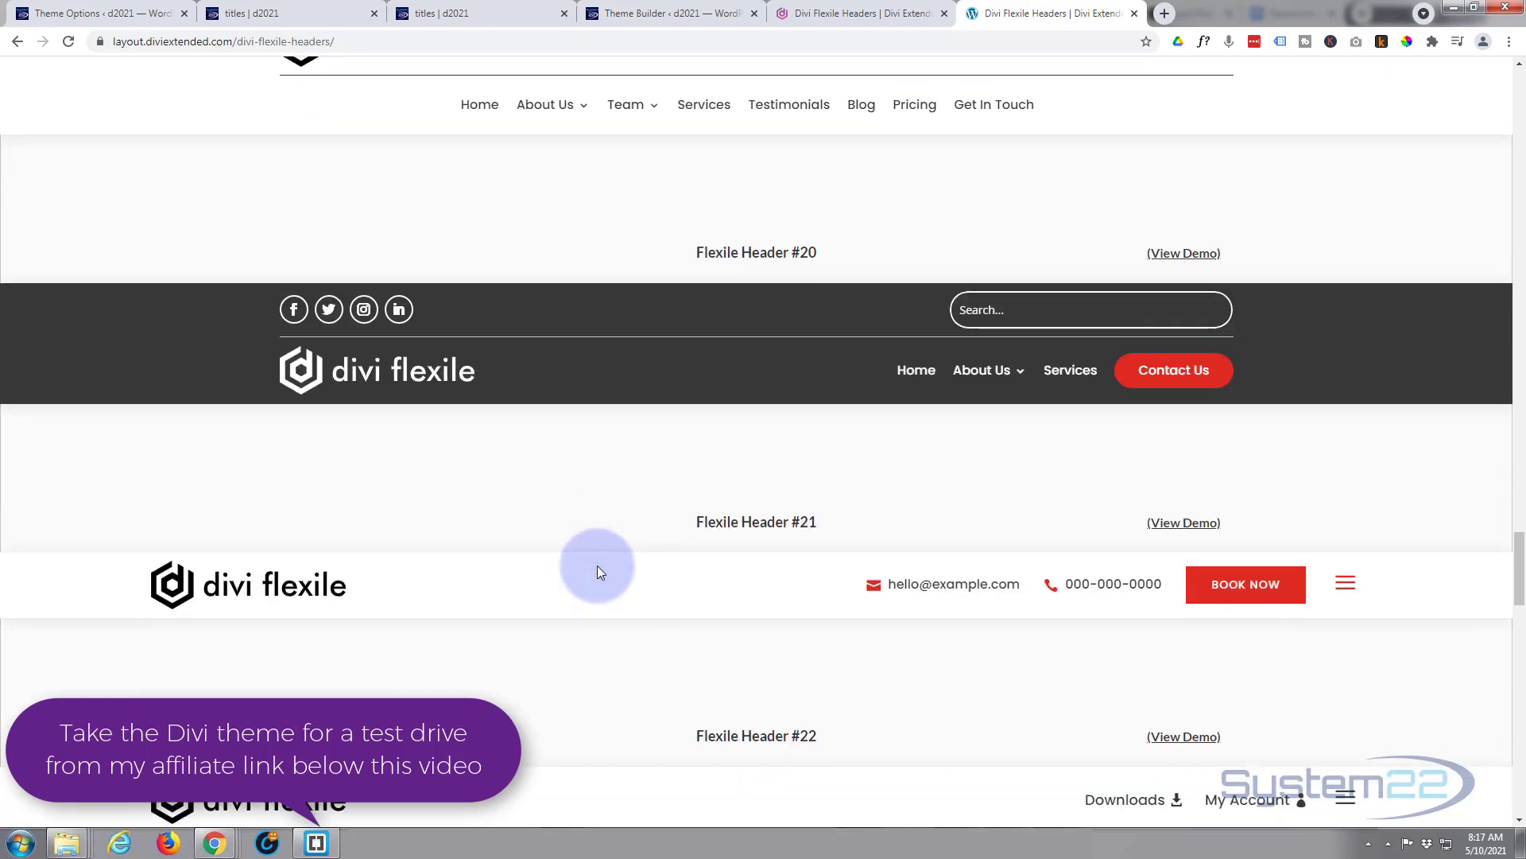
{"action": "scroll", "coordinate": [599, 572], "scroll_direction": "down", "scroll_amount": 2}
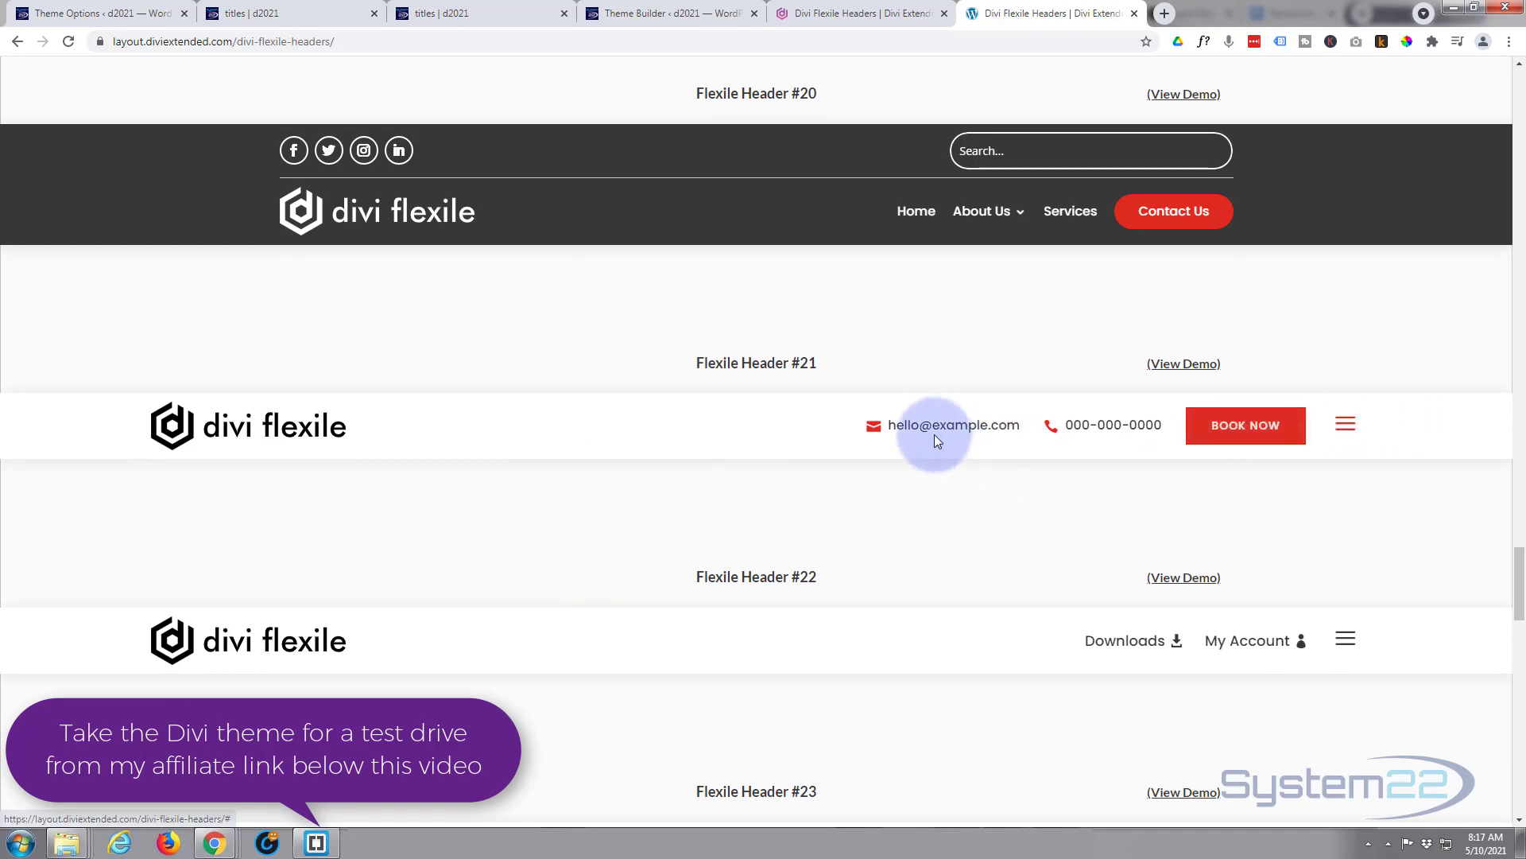
{"action": "scroll", "coordinate": [1011, 498], "scroll_direction": "down", "scroll_amount": 3}
{"action": "scroll", "coordinate": [1012, 494], "scroll_direction": "down", "scroll_amount": 8}
{"action": "scroll", "coordinate": [1015, 499], "scroll_direction": "down", "scroll_amount": 3}
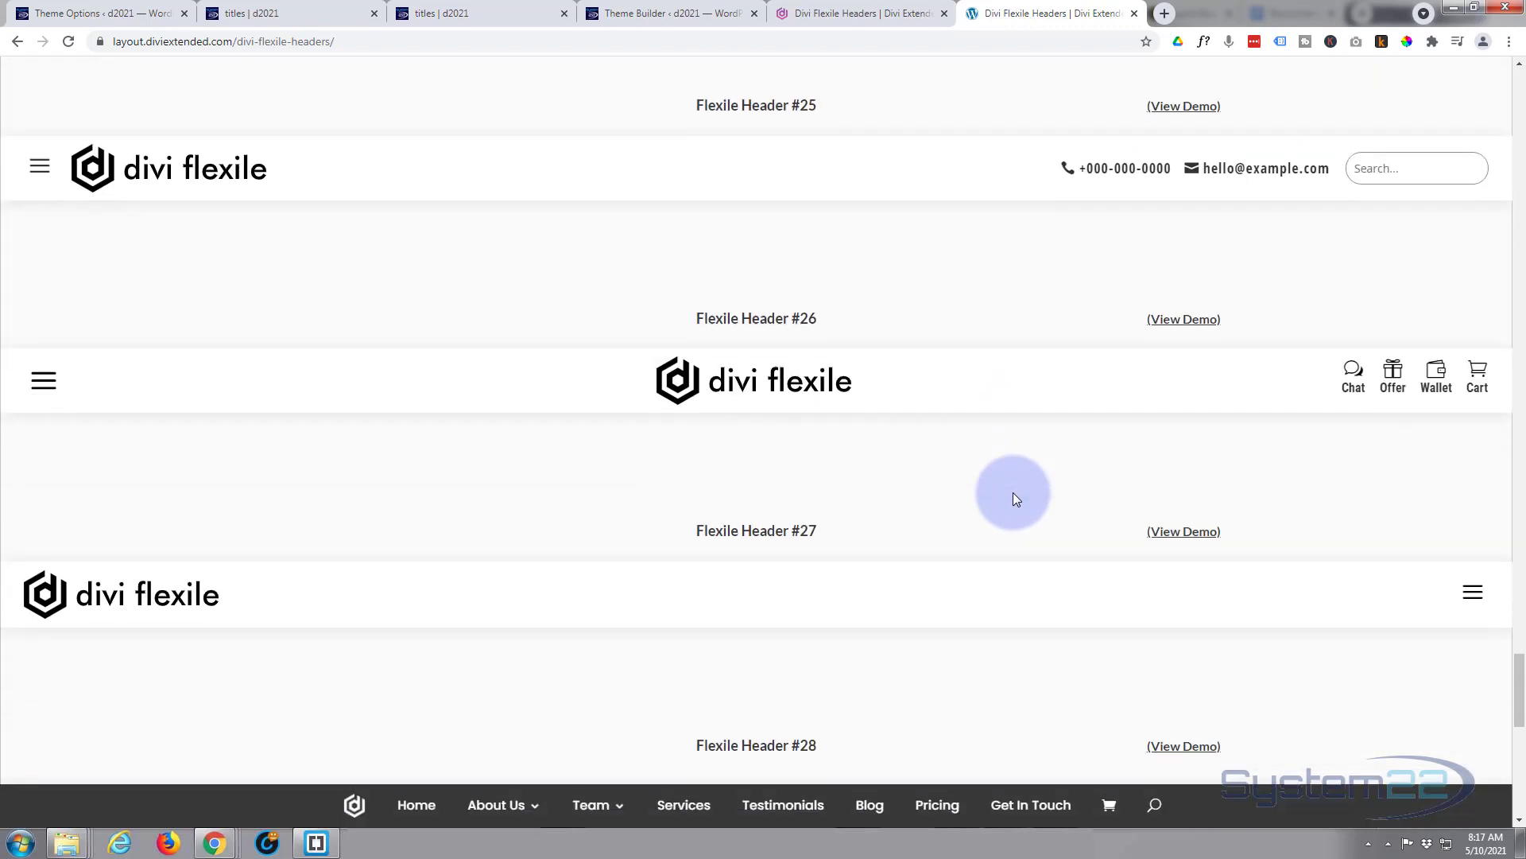
{"action": "scroll", "coordinate": [929, 525], "scroll_direction": "up", "scroll_amount": 7}
{"action": "scroll", "coordinate": [928, 522], "scroll_direction": "up", "scroll_amount": 11}
{"action": "scroll", "coordinate": [928, 522], "scroll_direction": "up", "scroll_amount": 12}
{"action": "scroll", "coordinate": [928, 521], "scroll_direction": "up", "scroll_amount": 6}
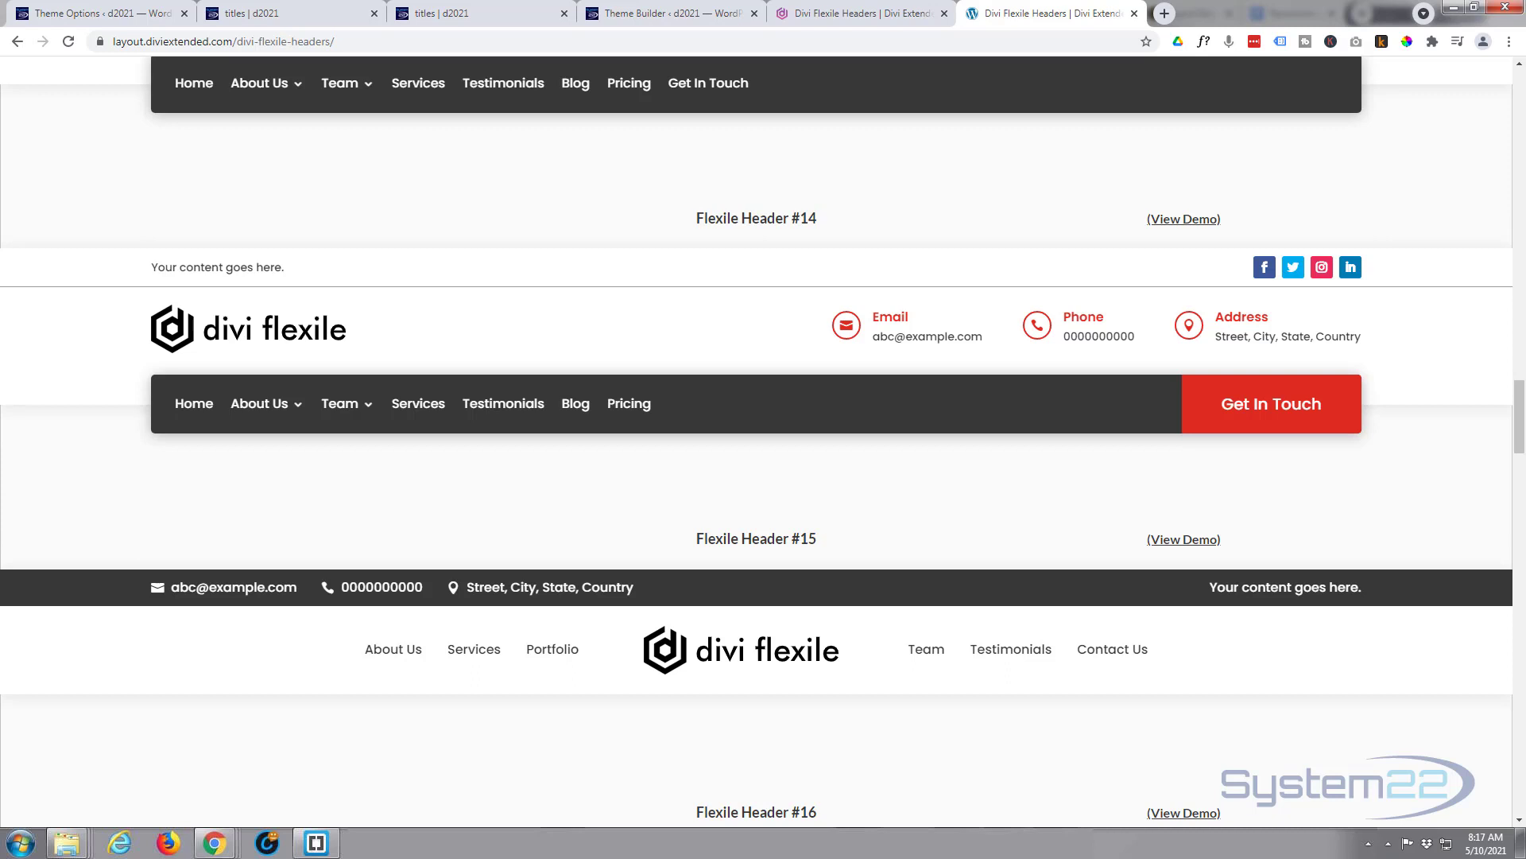
- Extract divi-flexile-headers-1.1 in the Flex headers folder to get the Divi Flexile Headers JSON
{"action": "left_click_drag", "start_coordinate": [0, 170], "coordinate": [455, 183]}
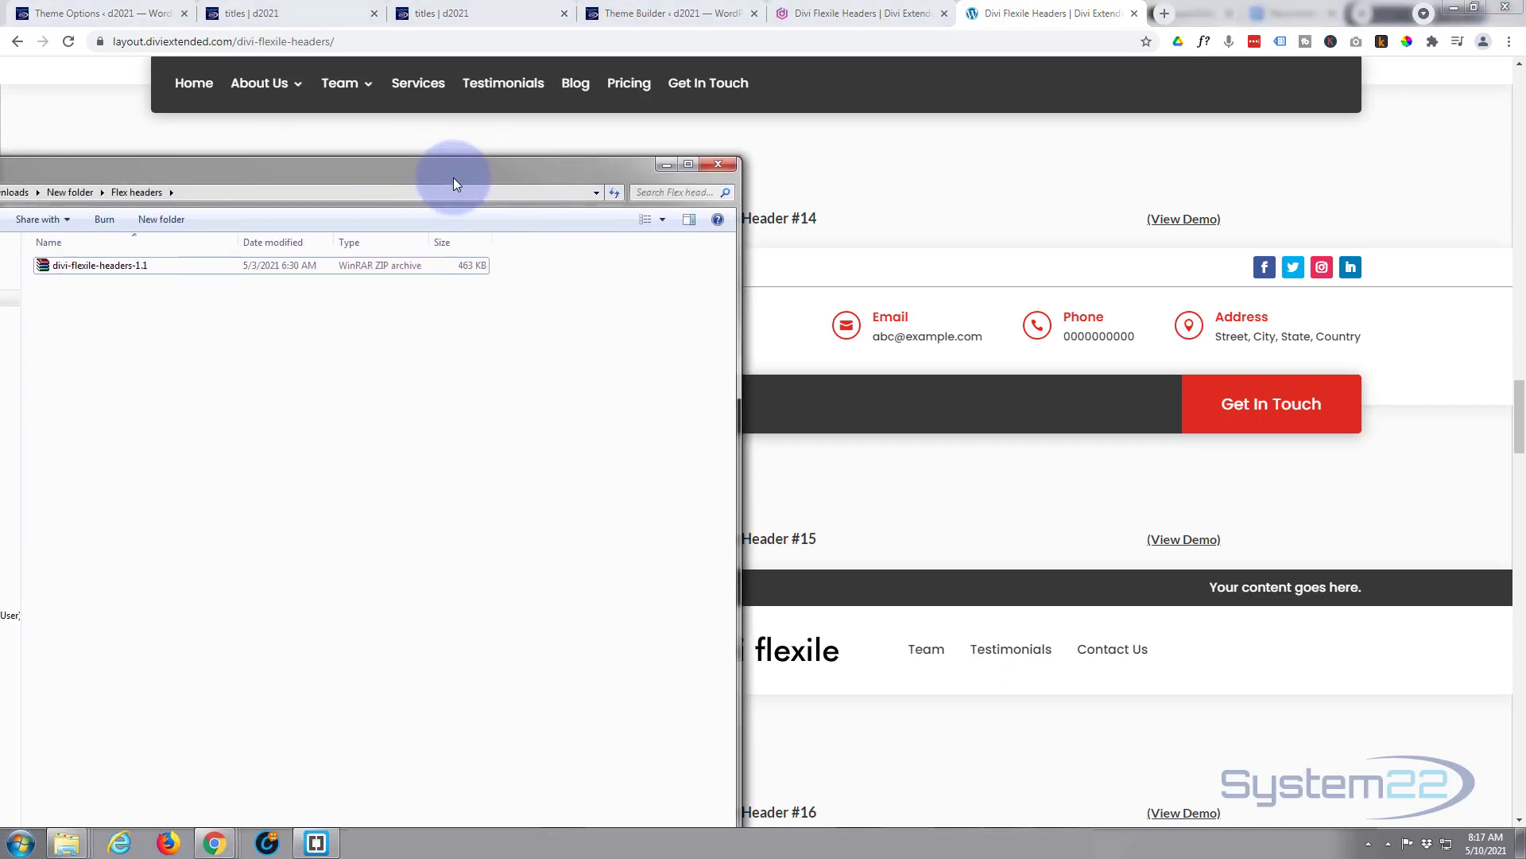
{"action": "right_click", "coordinate": [44, 267]}
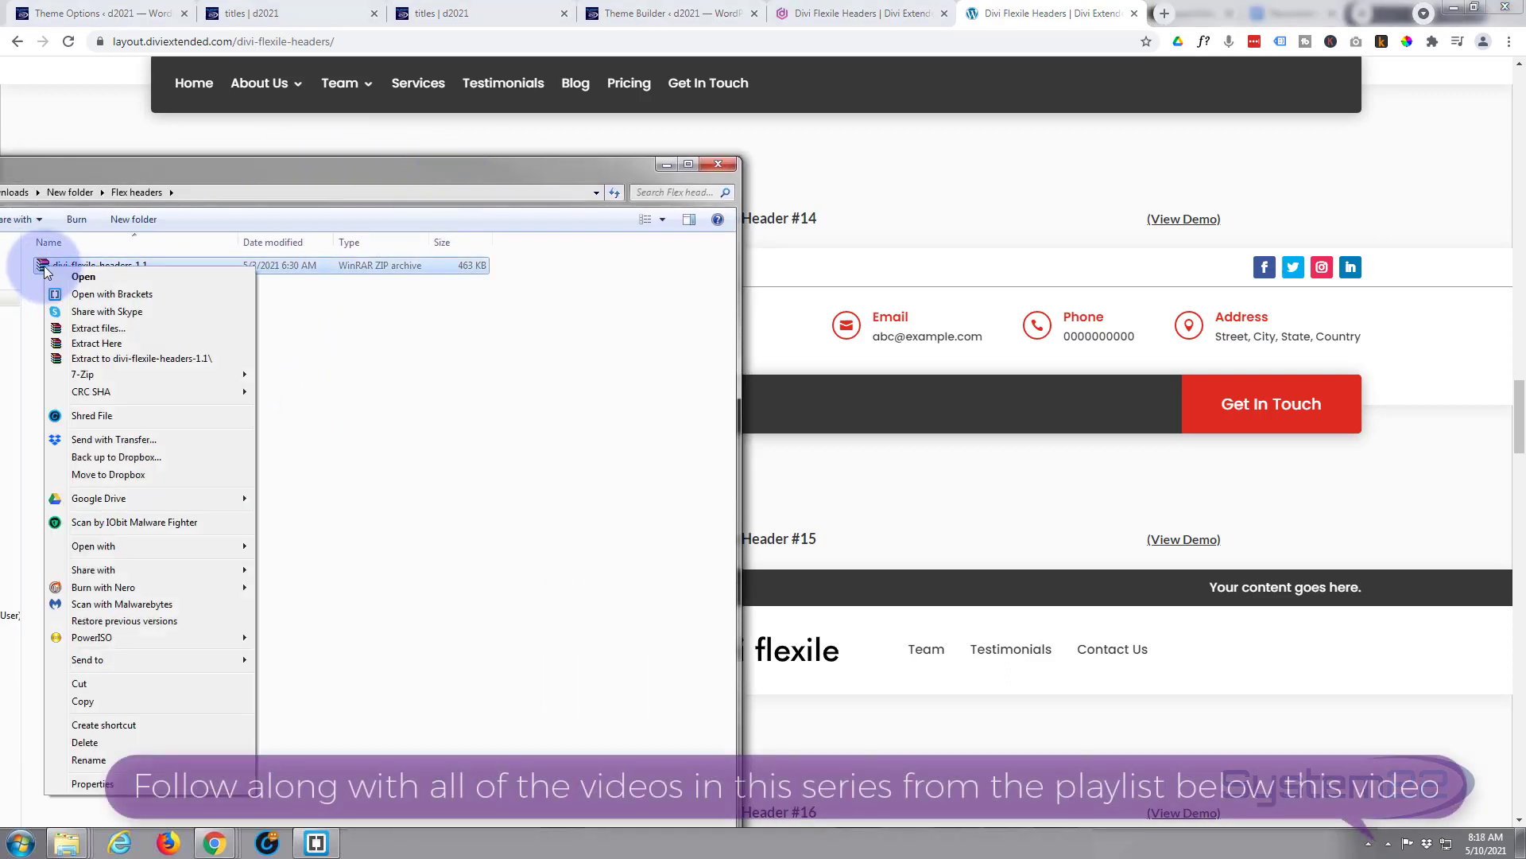
{"action": "left_click", "coordinate": [100, 343]}
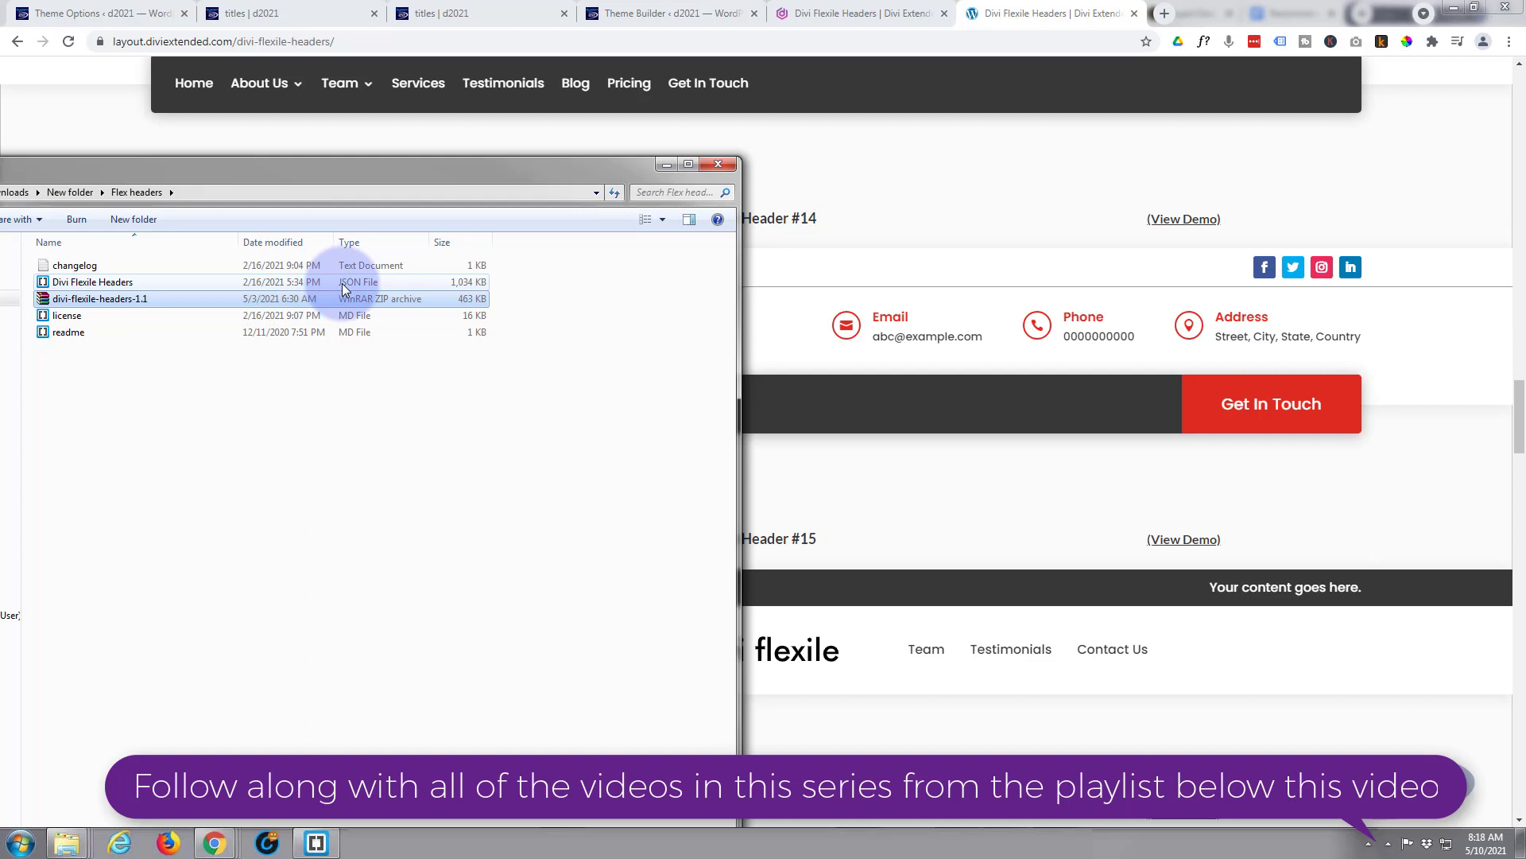
{"action": "left_click_drag", "start_coordinate": [344, 287], "coordinate": [214, 843]}
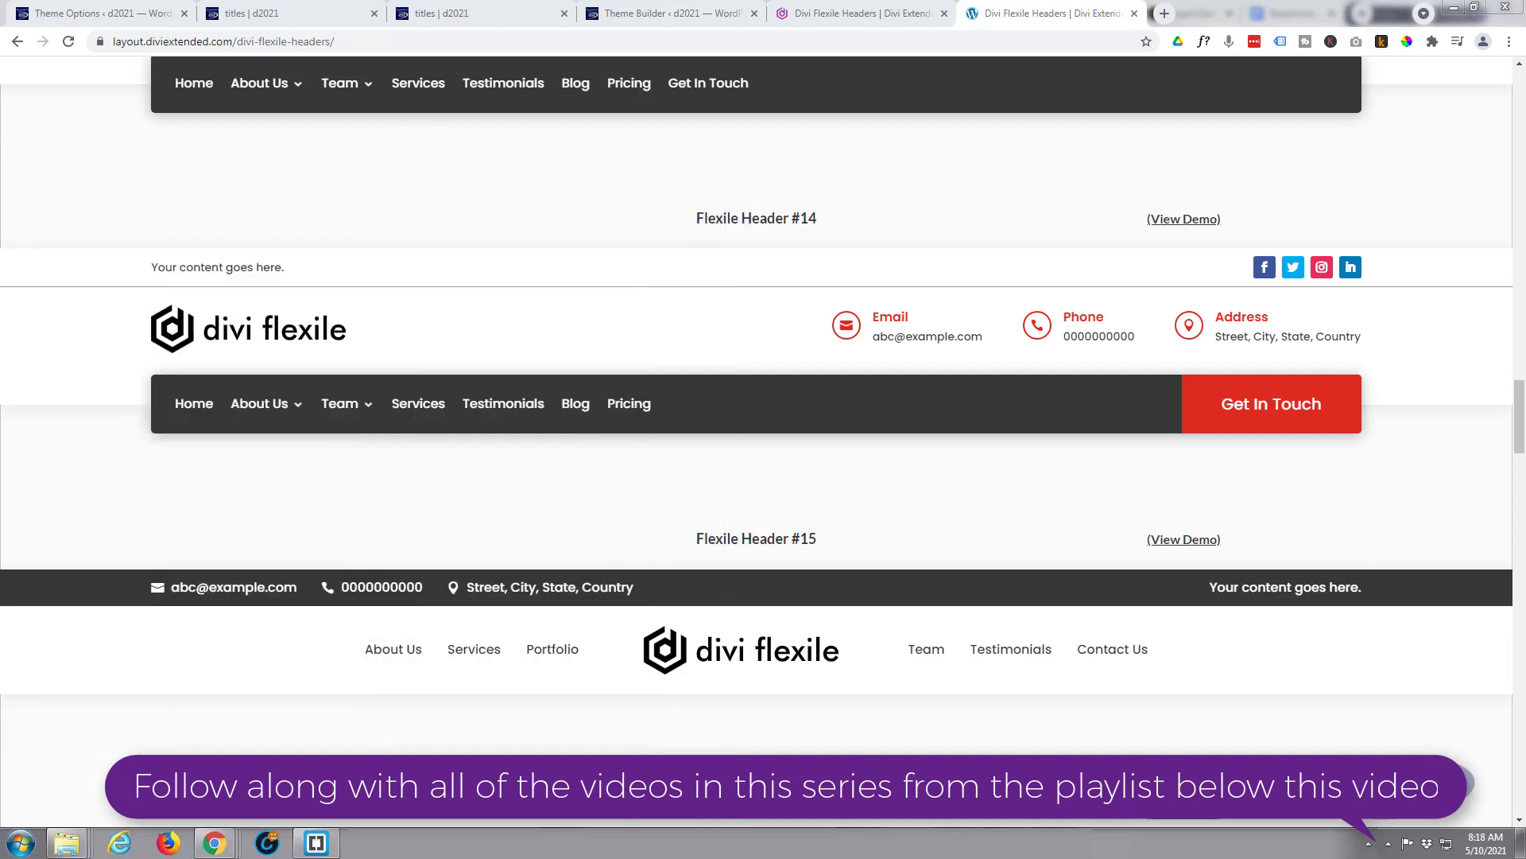
- Go to the Divi Library layouts list in the WordPress dashboard
{"action": "left_click", "coordinate": [82, 14]}
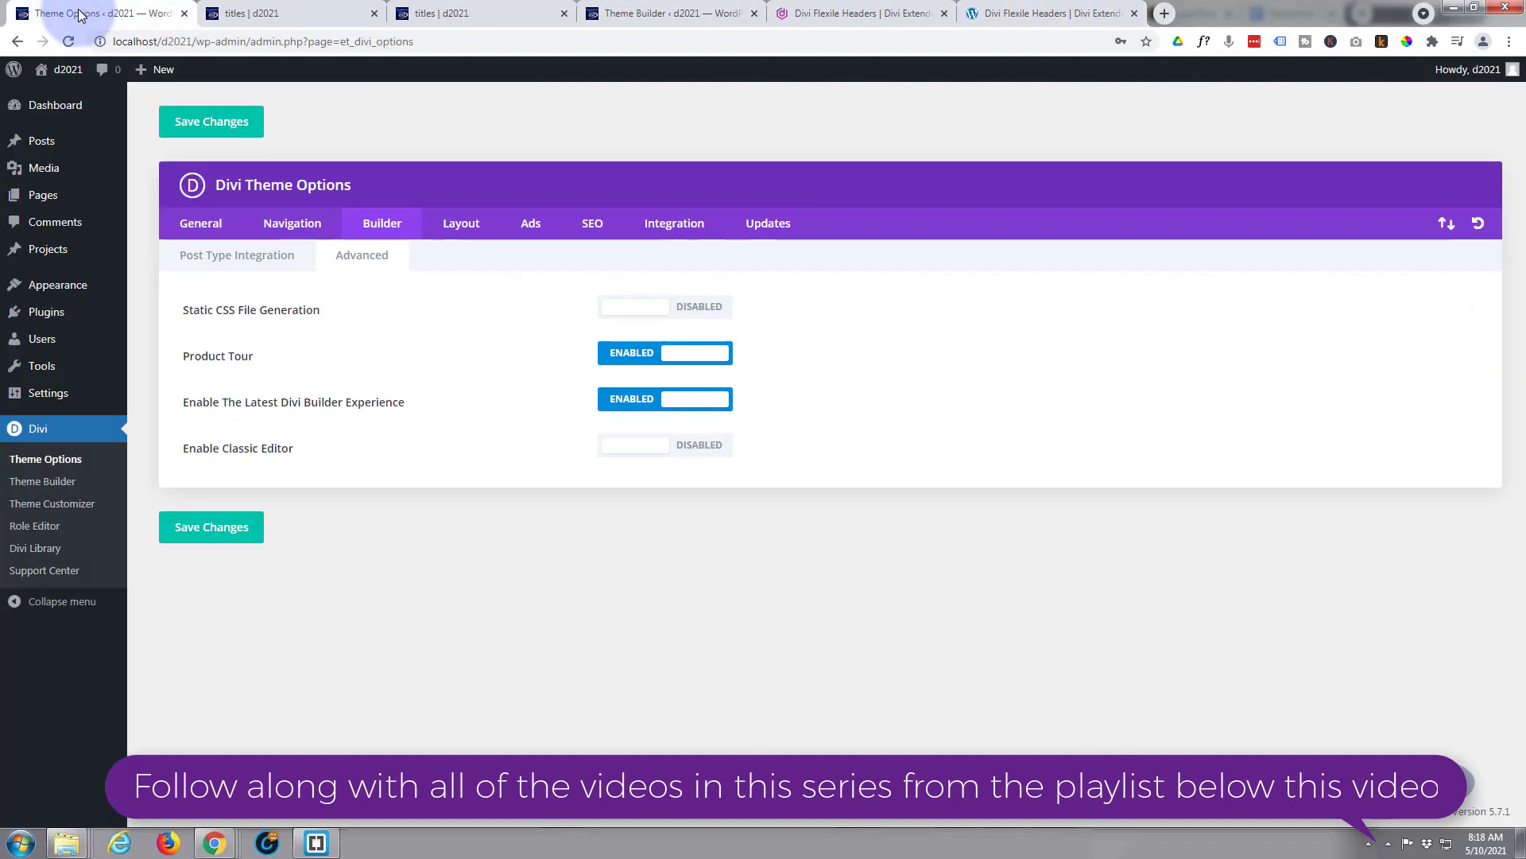
{"action": "left_click", "coordinate": [46, 550]}
{"action": "left_click", "coordinate": [24, 486]}
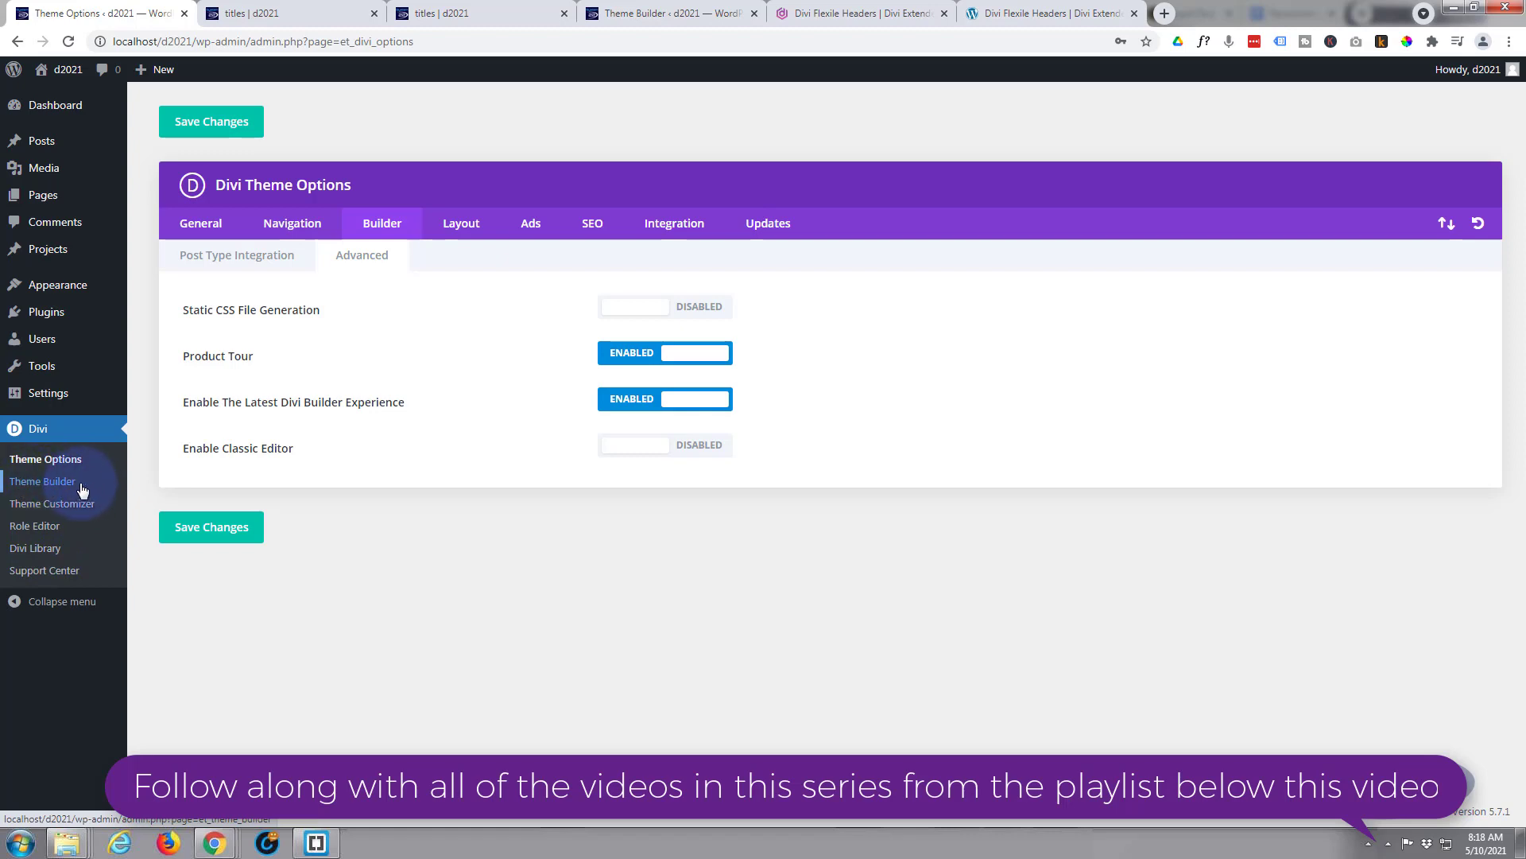
{"action": "left_click", "coordinate": [44, 552]}
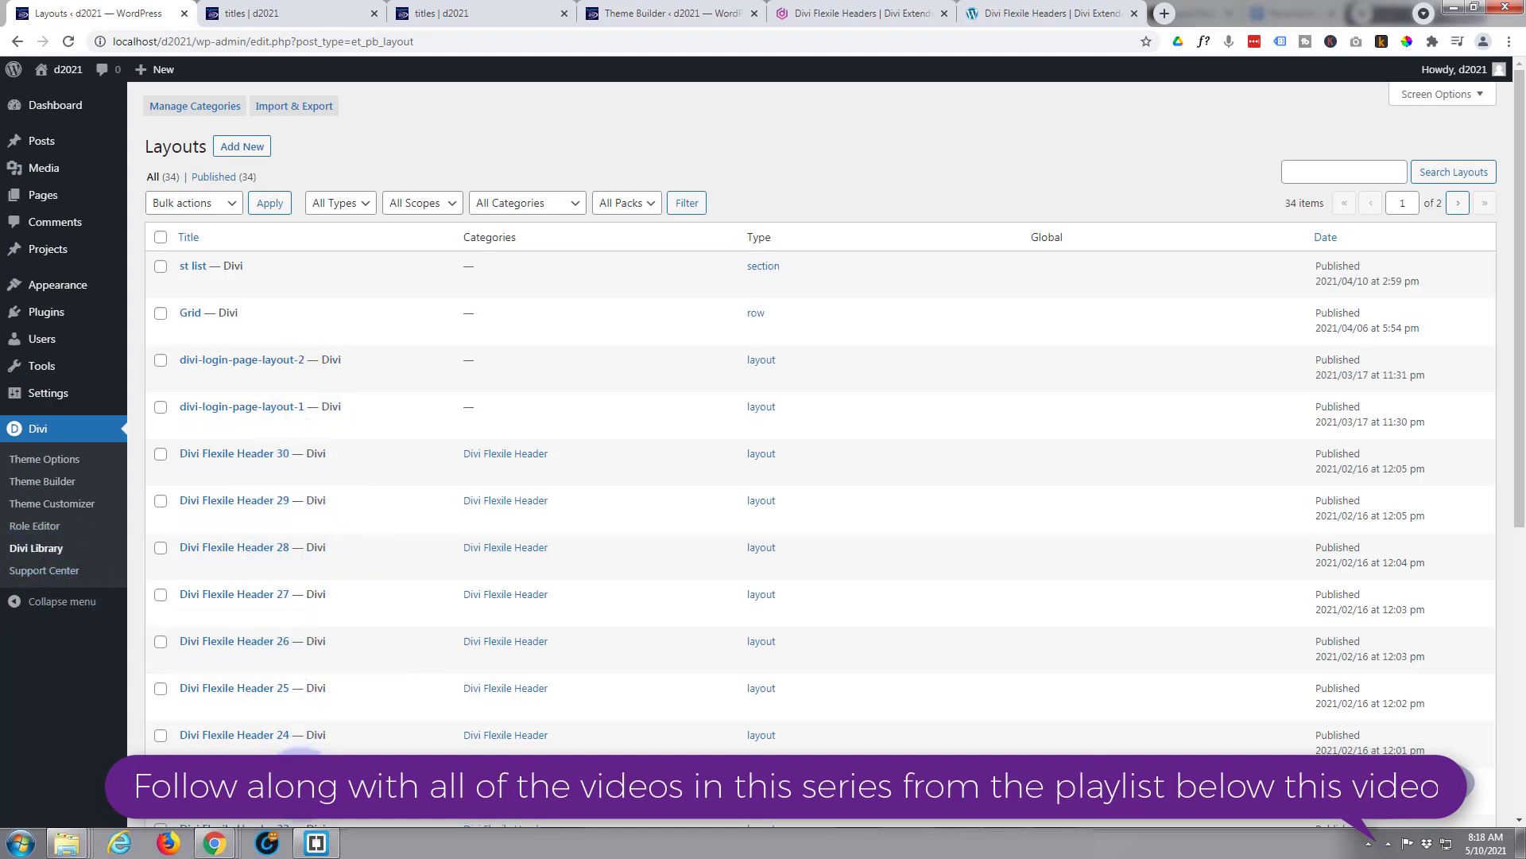
- Load the Divi Flexile Headers.json file into the Import tab of the Import & Export dialog
{"action": "left_click", "coordinate": [286, 108]}
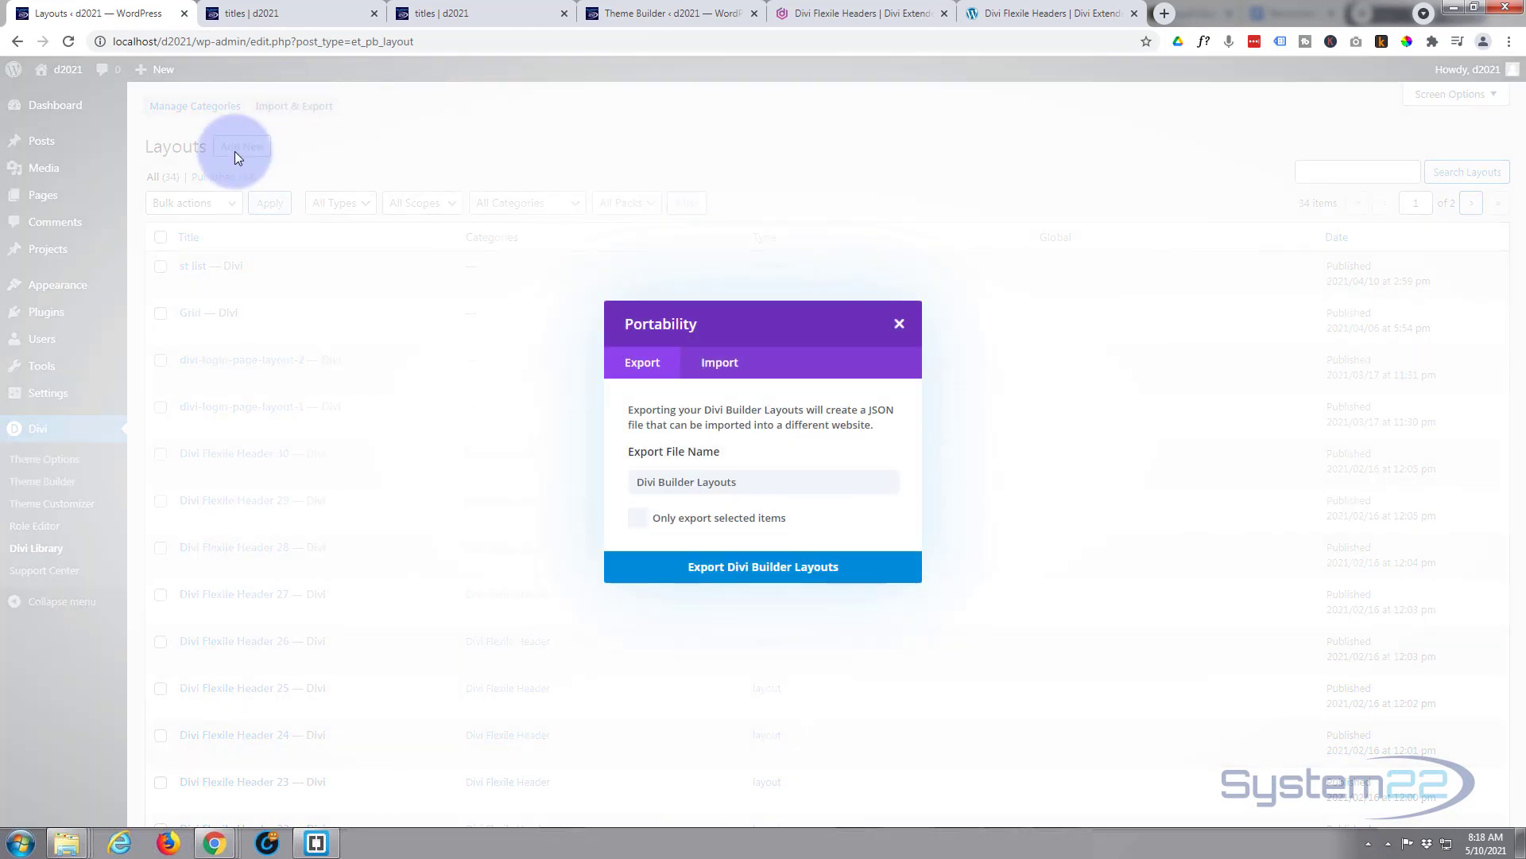
{"action": "left_click", "coordinate": [729, 364]}
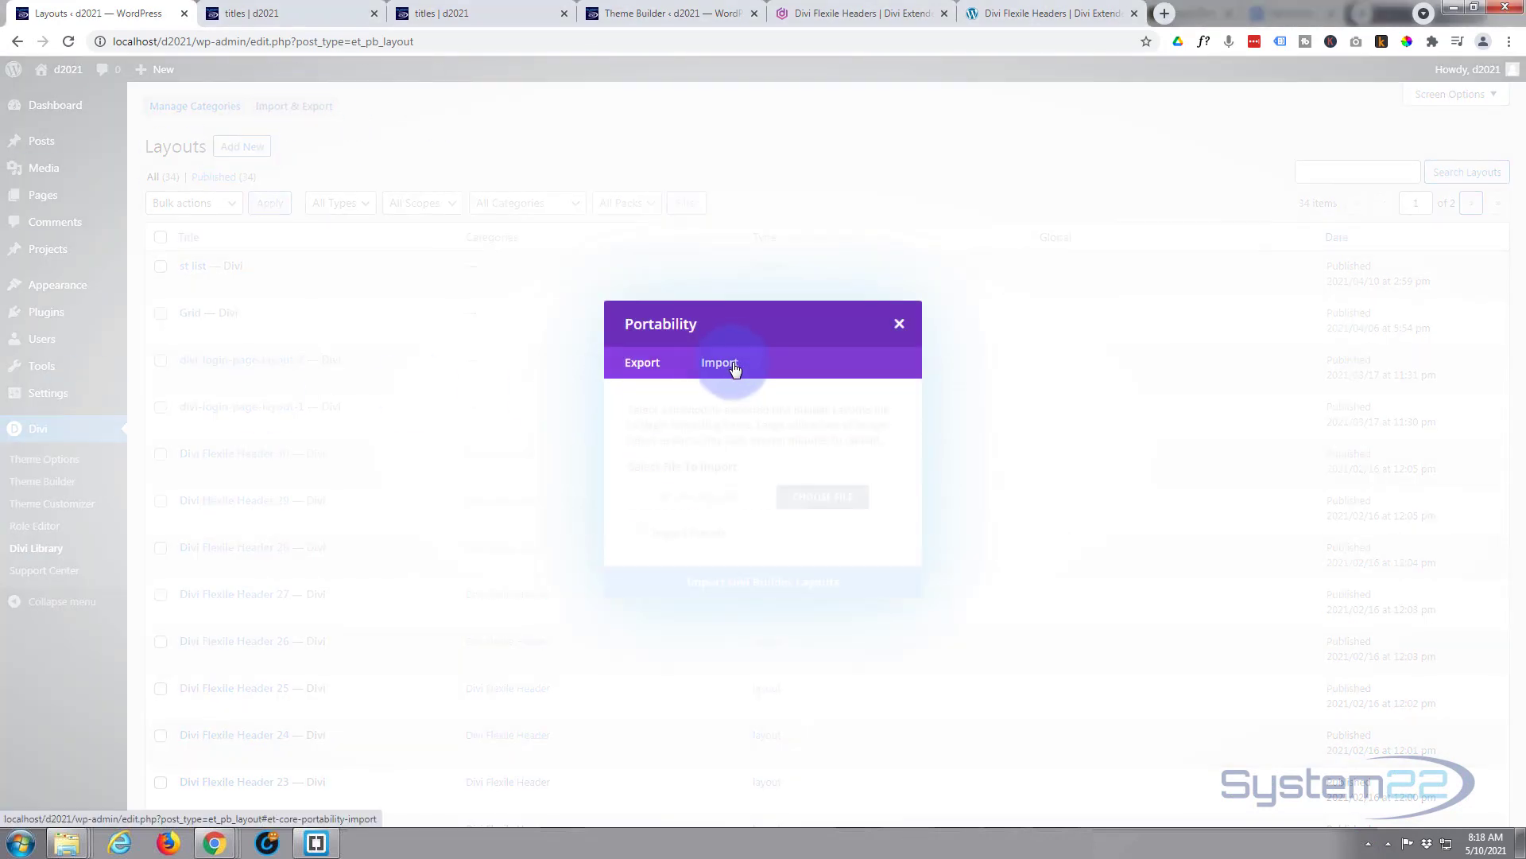
{"action": "left_click", "coordinate": [825, 499]}
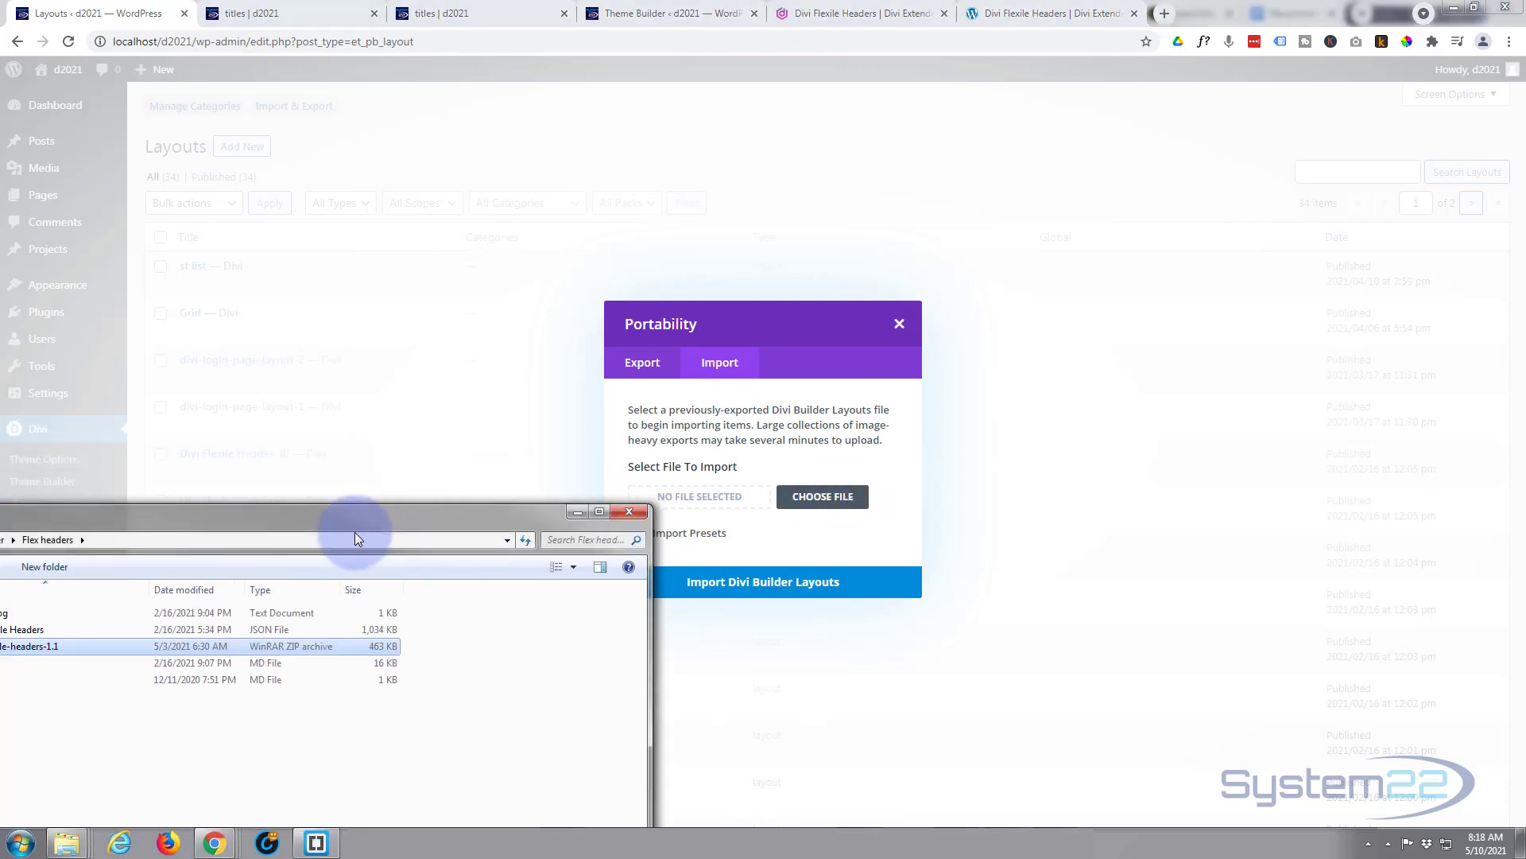
{"action": "left_click_drag", "start_coordinate": [347, 530], "coordinate": [565, 569]}
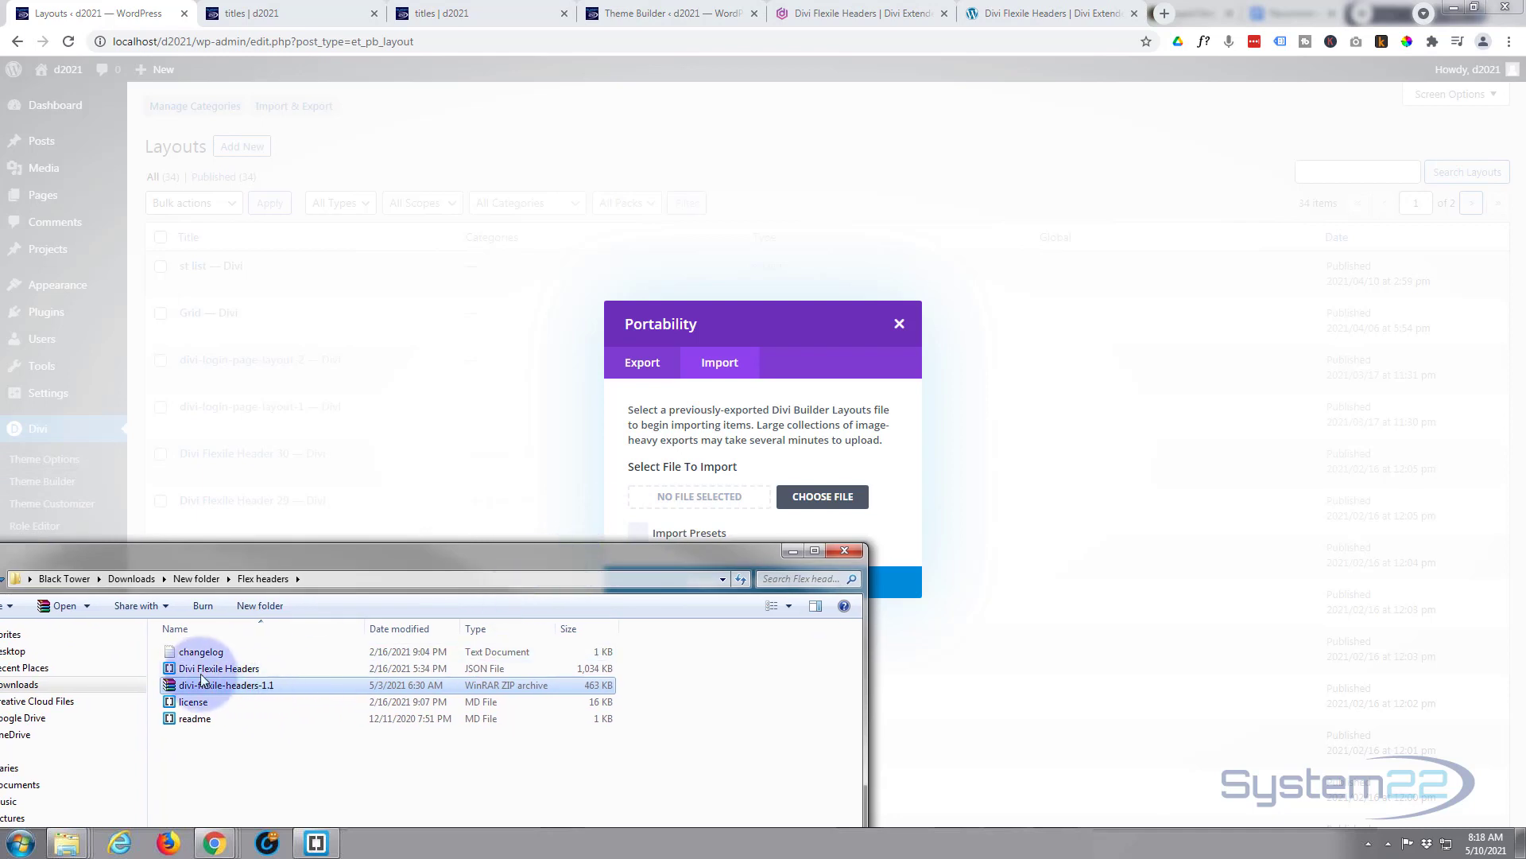
{"action": "left_click_drag", "start_coordinate": [200, 670], "coordinate": [696, 498]}
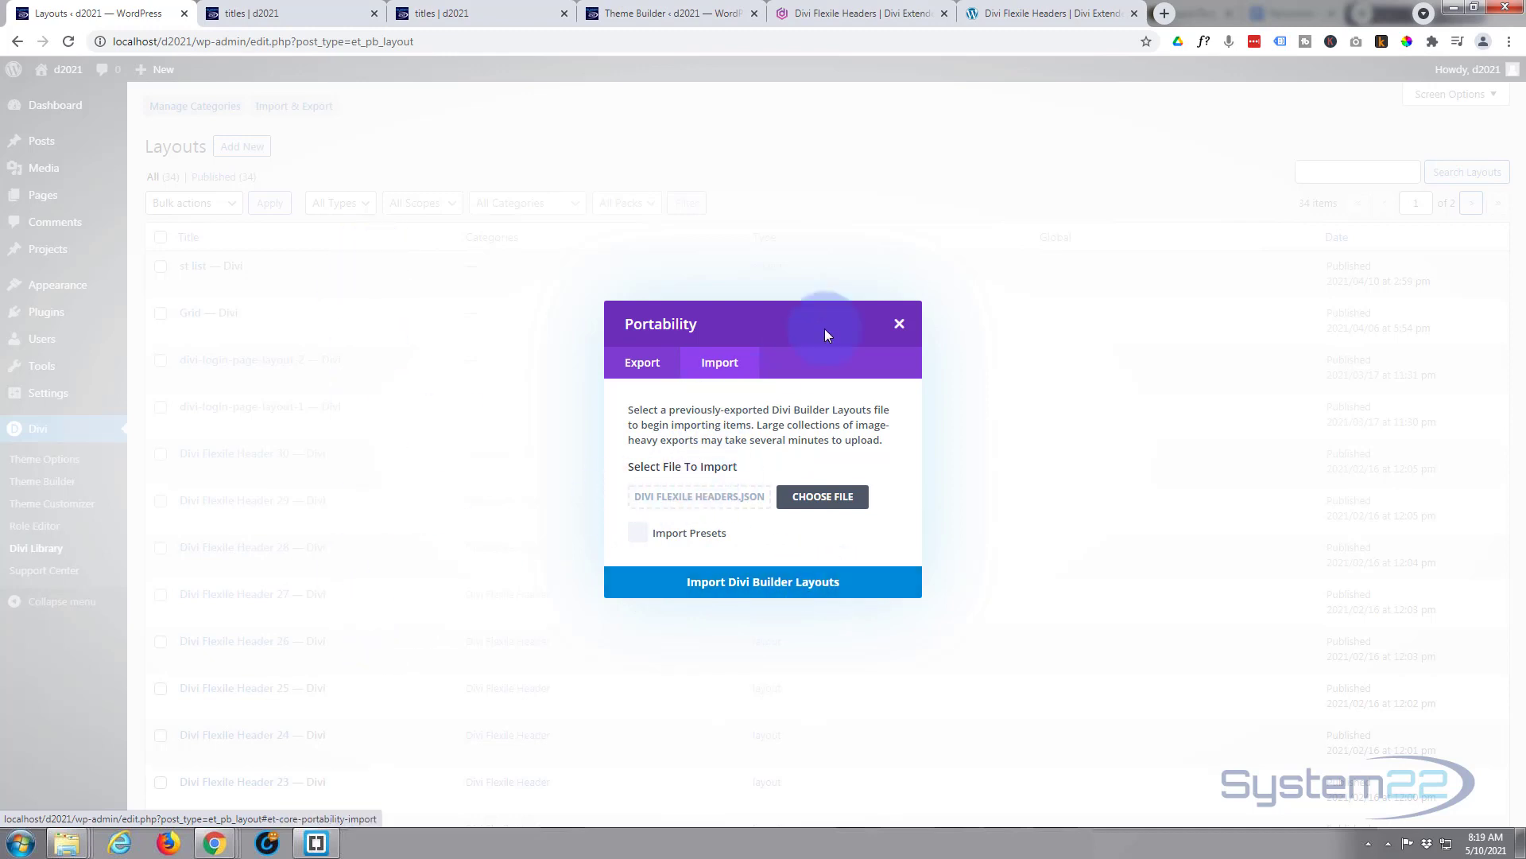
- Close the Divi Library import dialog and move to the Divi Theme Builder
{"action": "left_click", "coordinate": [901, 326]}
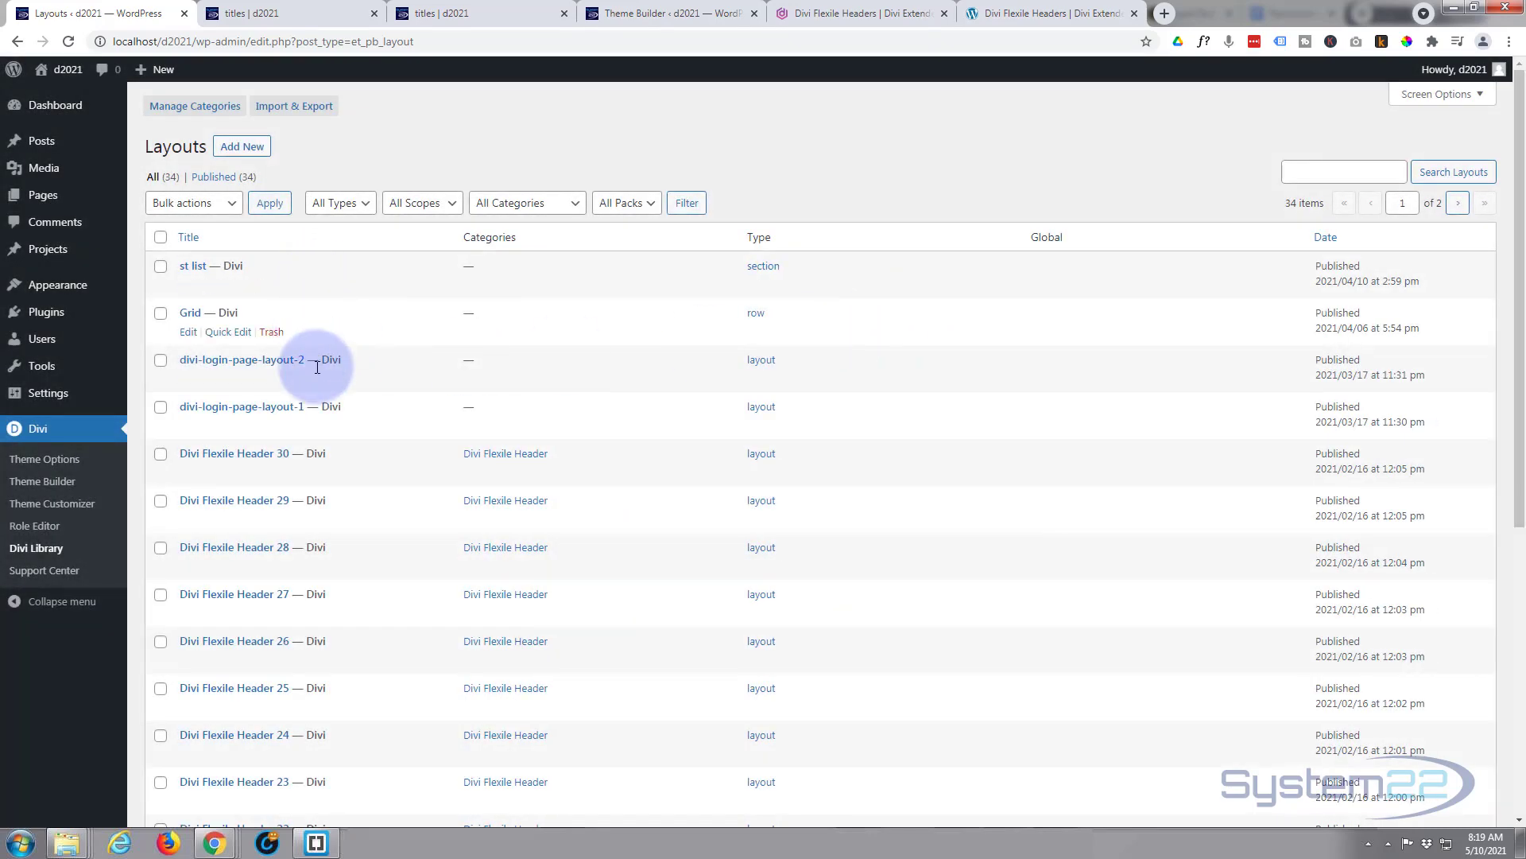
{"action": "scroll", "coordinate": [437, 521], "scroll_direction": "down", "scroll_amount": 2}
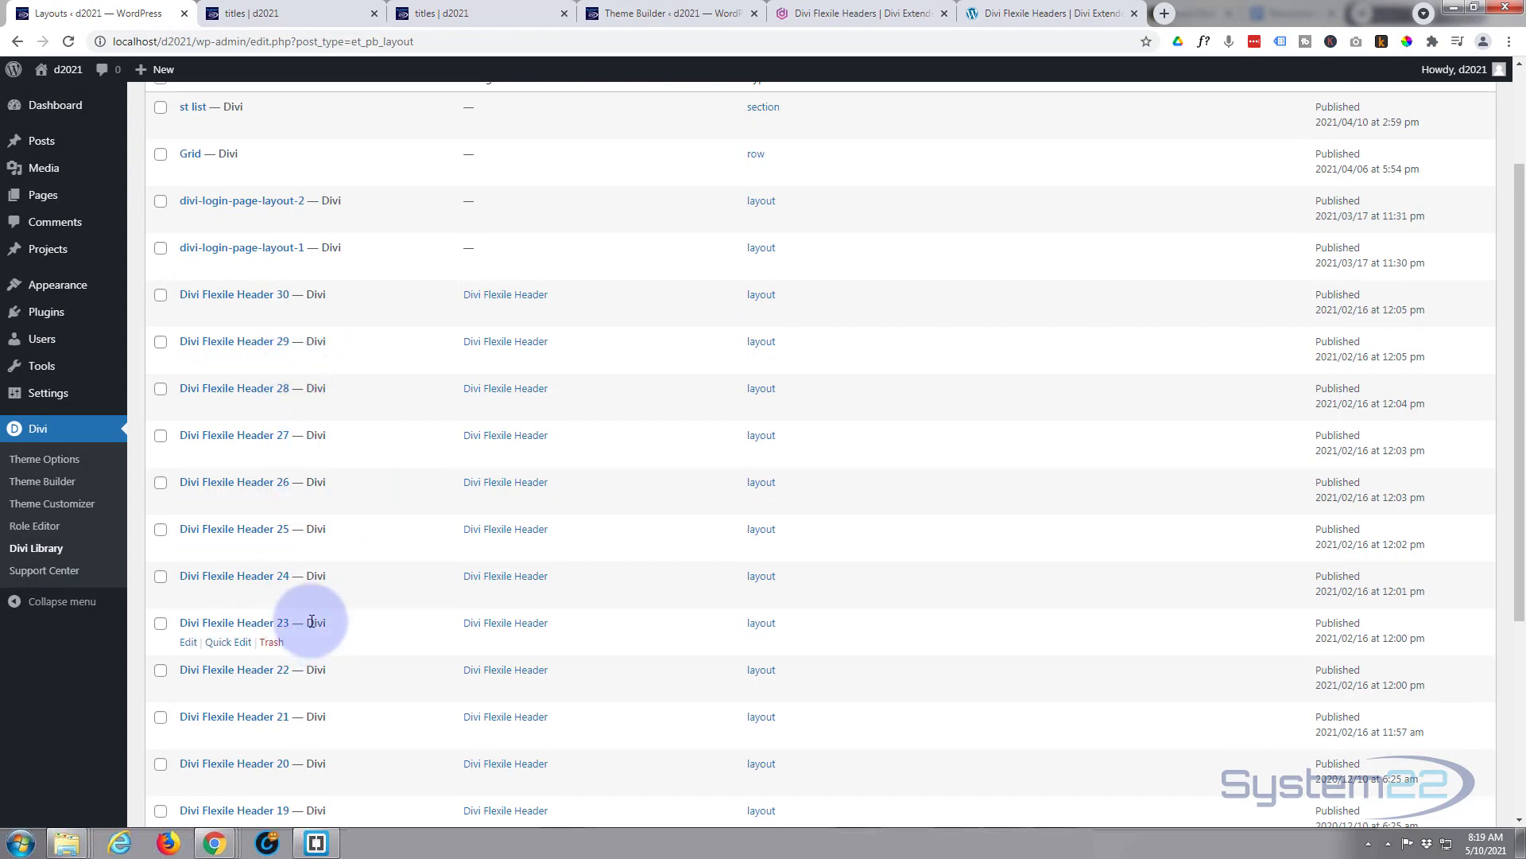
{"action": "scroll", "coordinate": [311, 613], "scroll_direction": "down", "scroll_amount": 2}
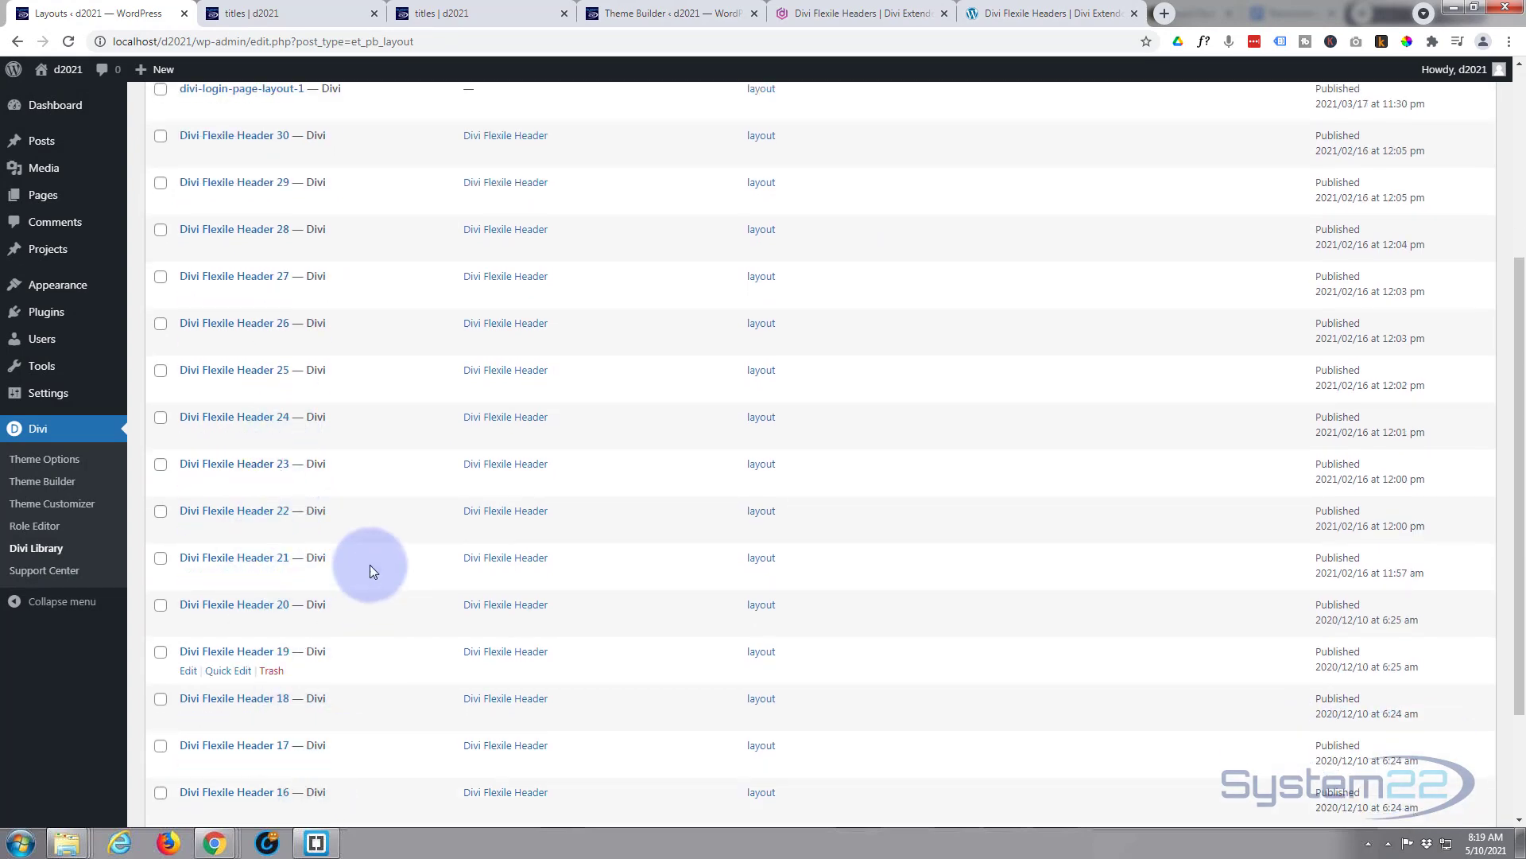
{"action": "scroll", "coordinate": [370, 566], "scroll_direction": "up", "scroll_amount": 4}
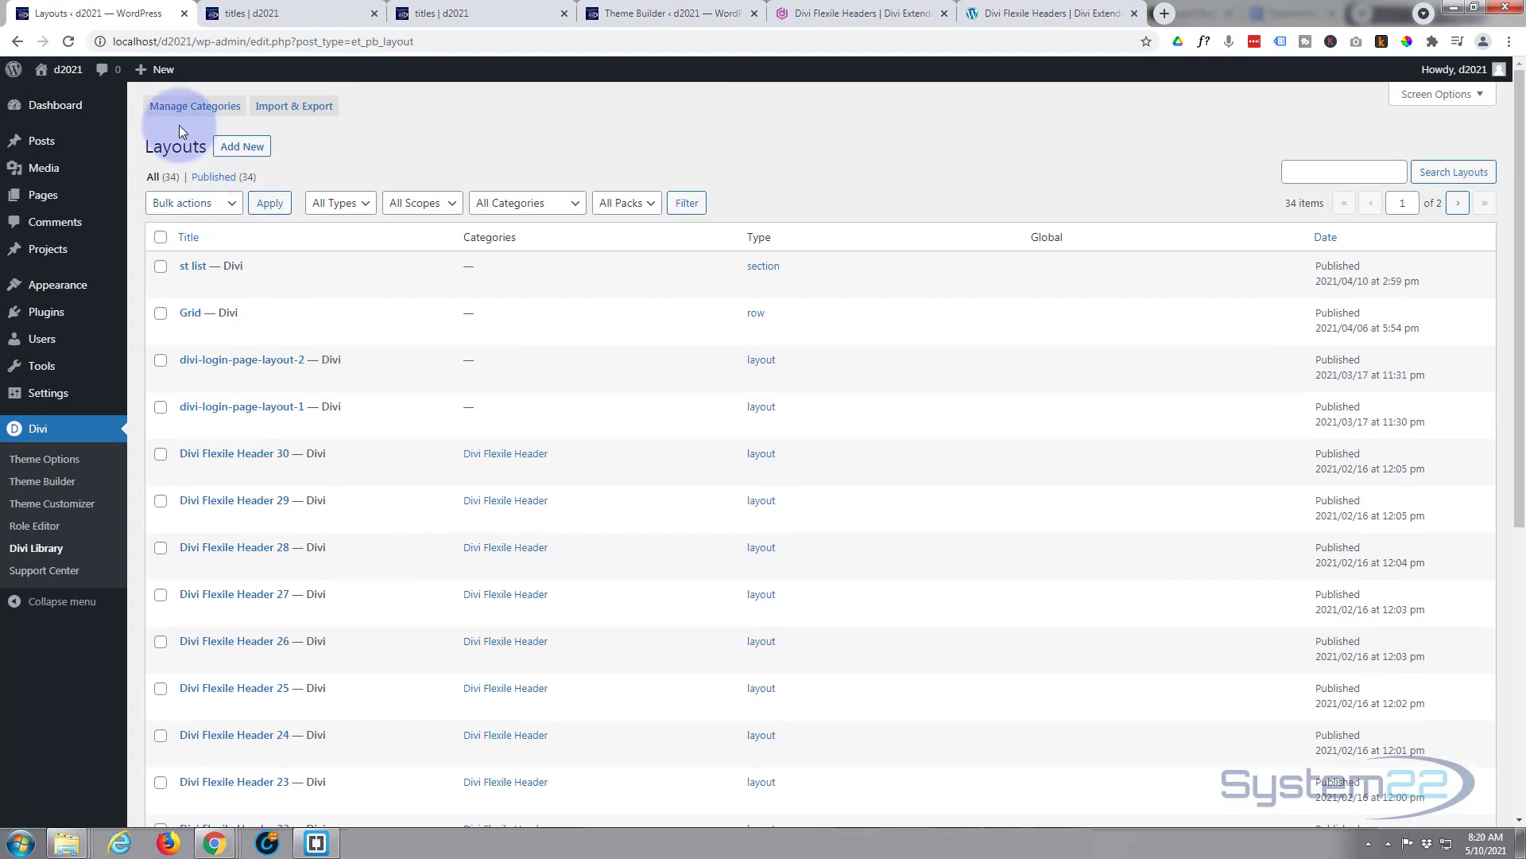
{"action": "left_click", "coordinate": [48, 489]}
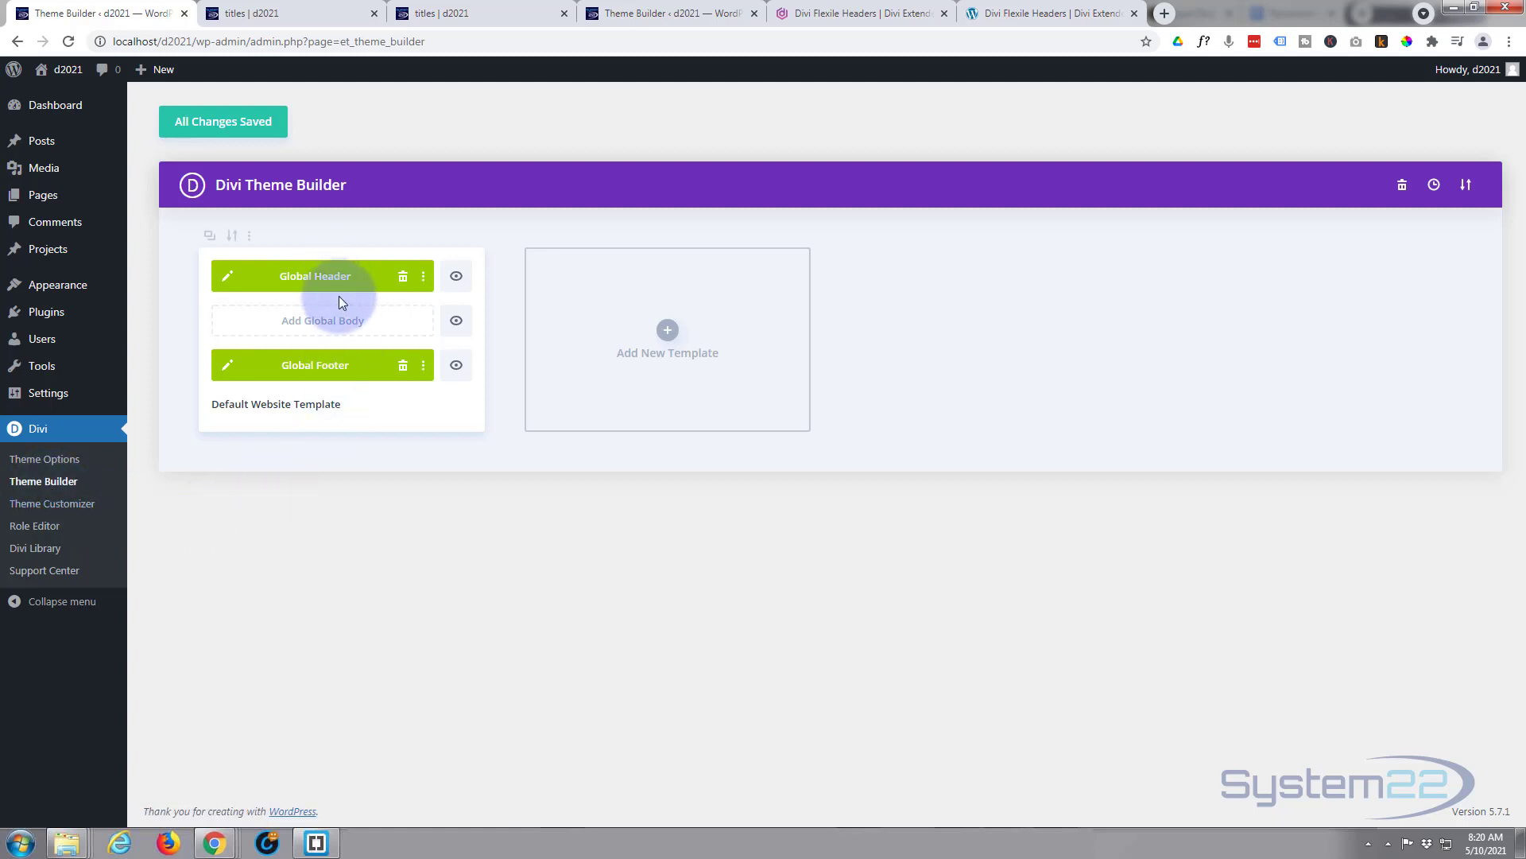
- Delete the default template's Global Header, save, and return to the titles page
{"action": "left_click", "coordinate": [403, 278]}
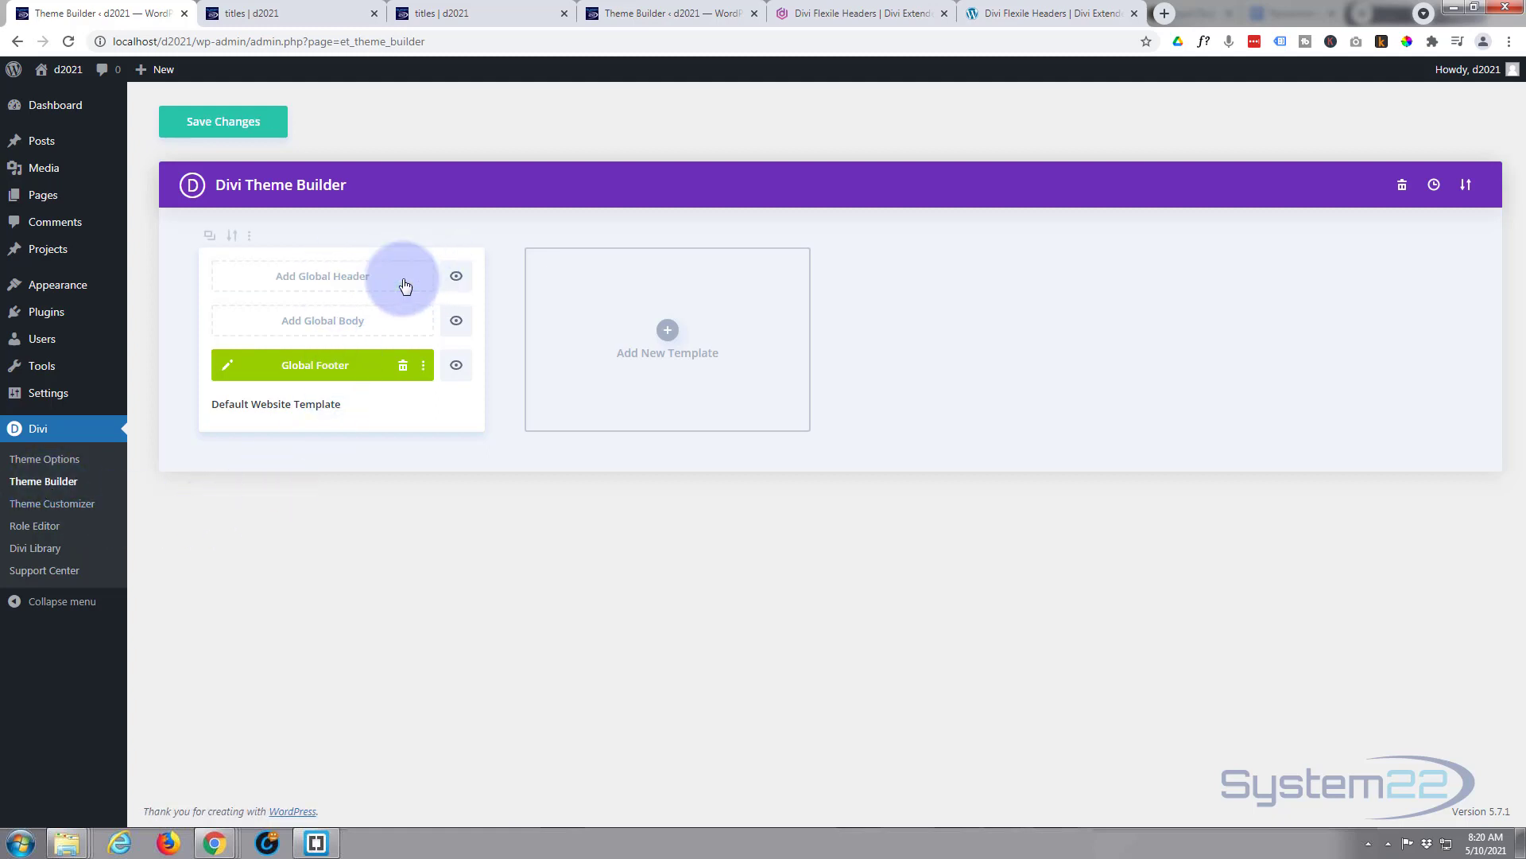
{"action": "left_click", "coordinate": [232, 124]}
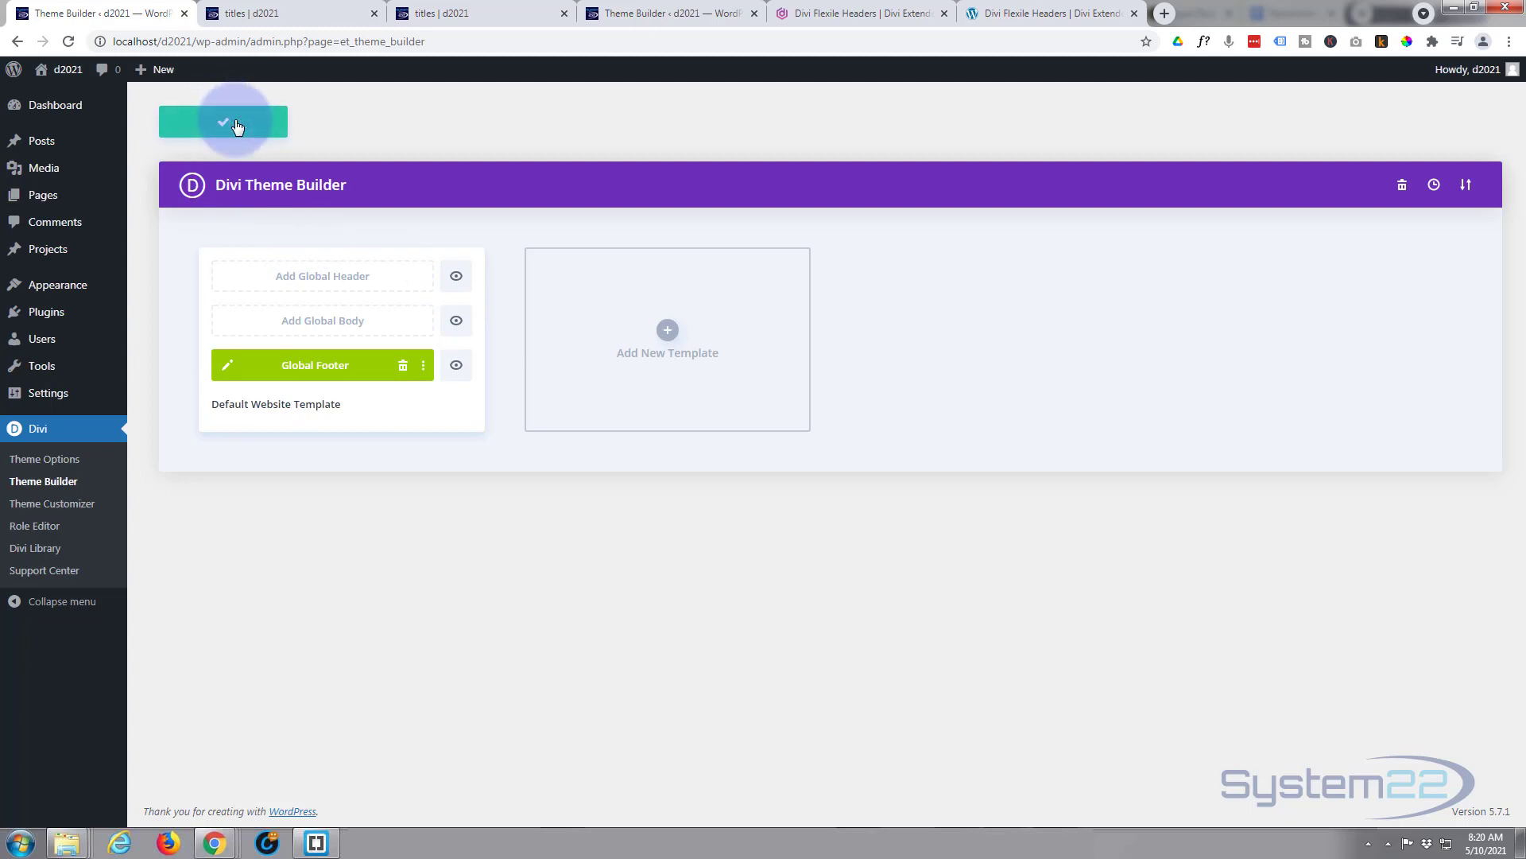
{"action": "left_click", "coordinate": [441, 14]}
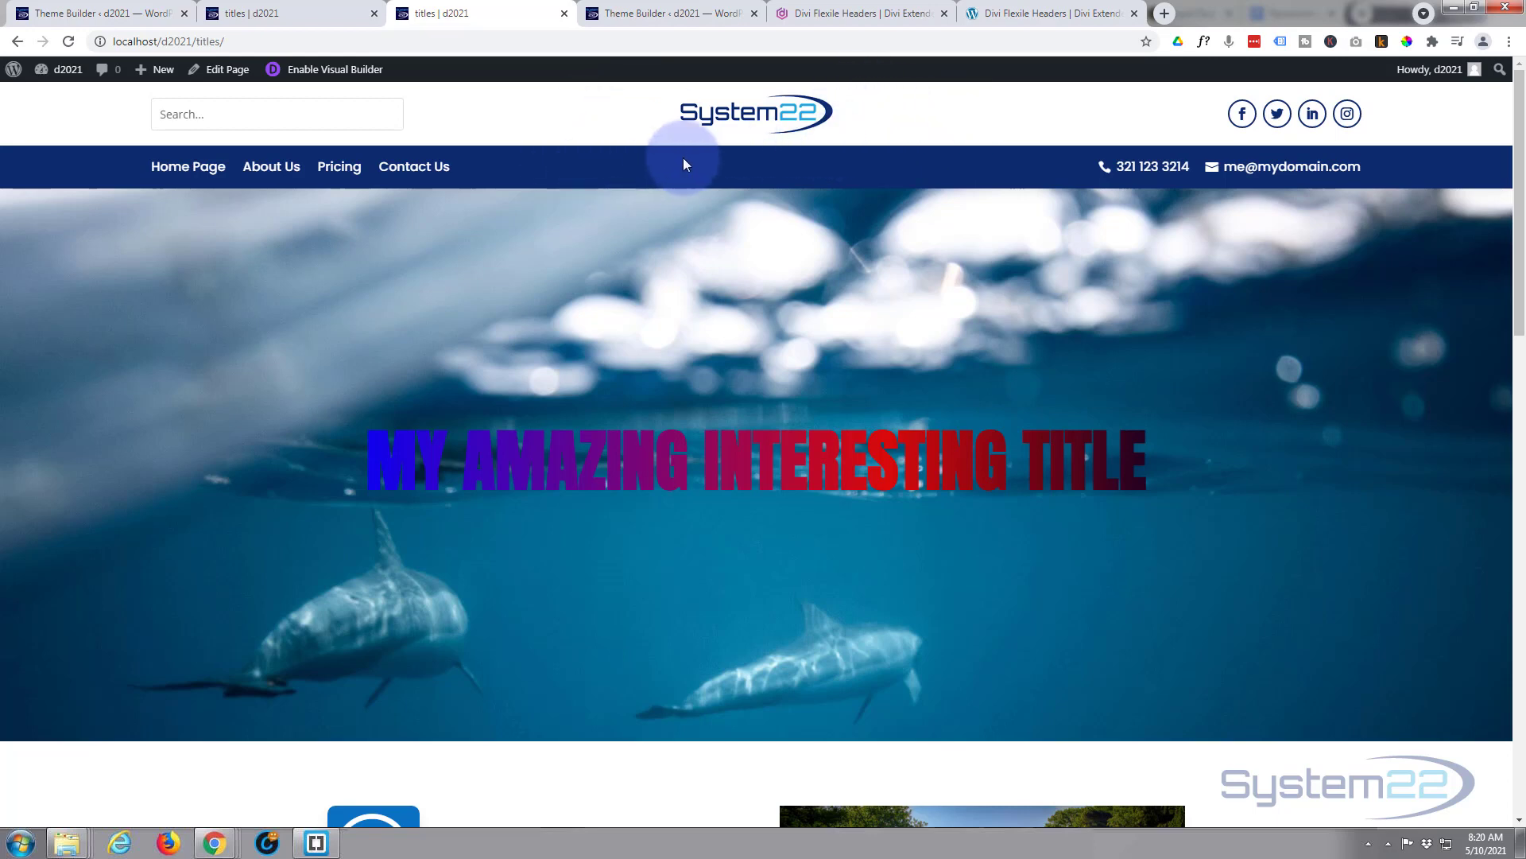
- Reload the titles page so it shows the plain default header with logo and menu links
{"action": "left_click", "coordinate": [68, 43]}
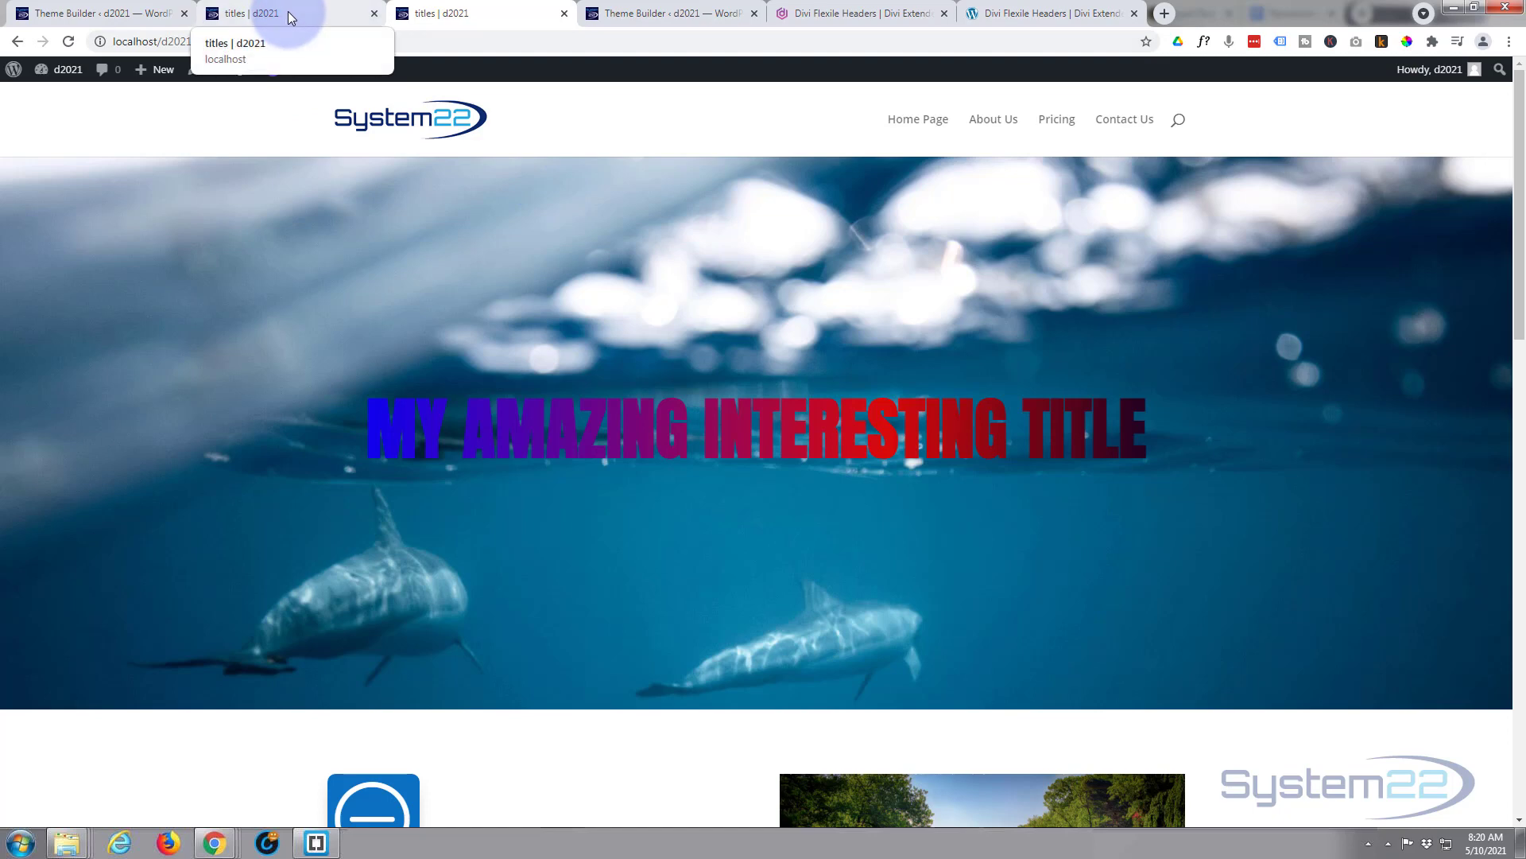
- Add the saved Divi Flexile Header 17 layout from the library as the default template's Global Header
{"action": "left_click", "coordinate": [79, 13]}
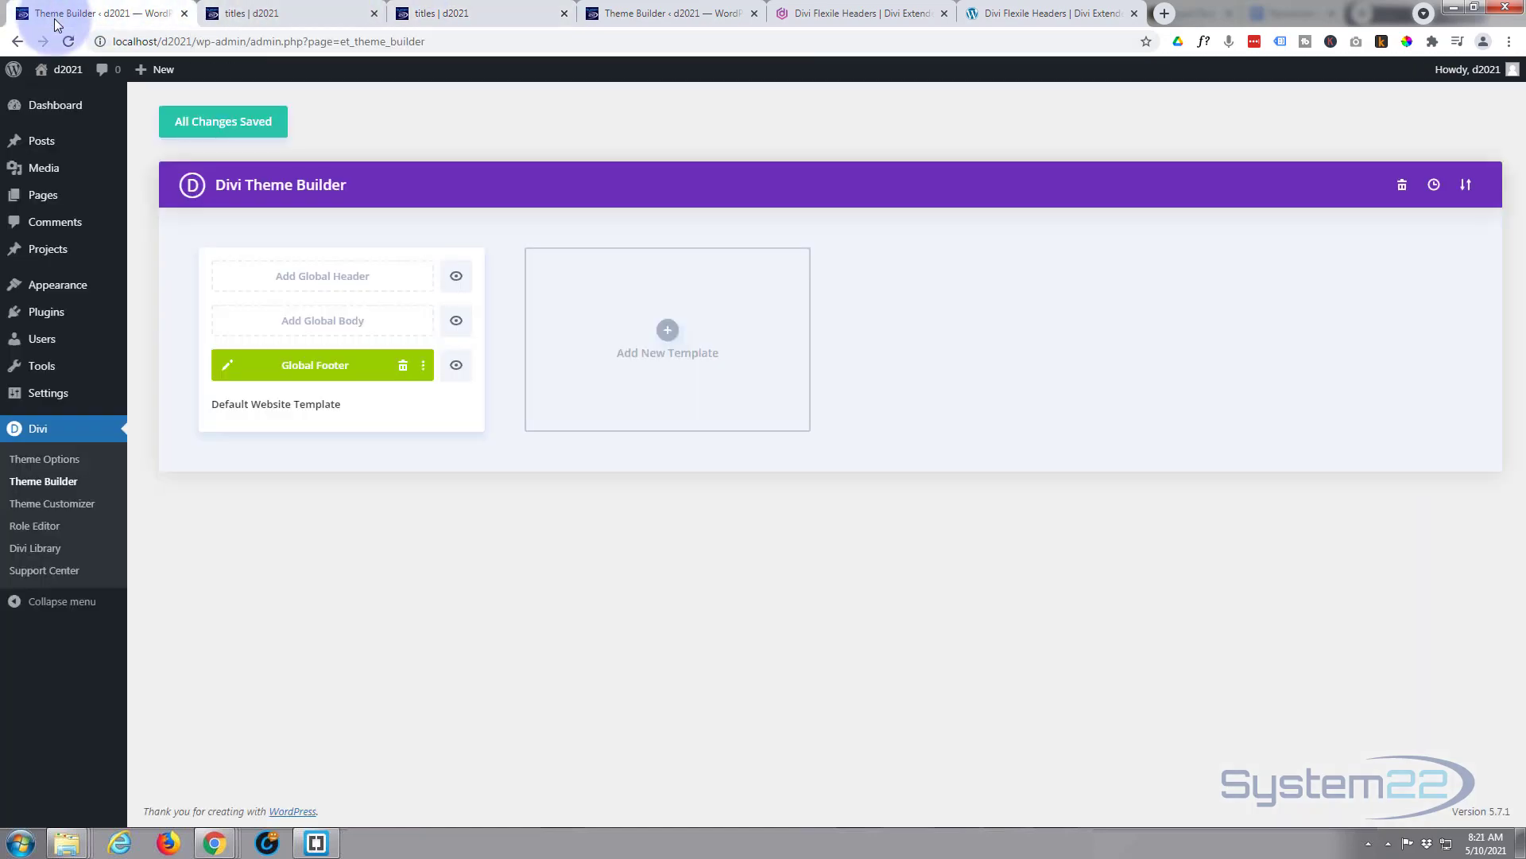
{"action": "left_click", "coordinate": [299, 276]}
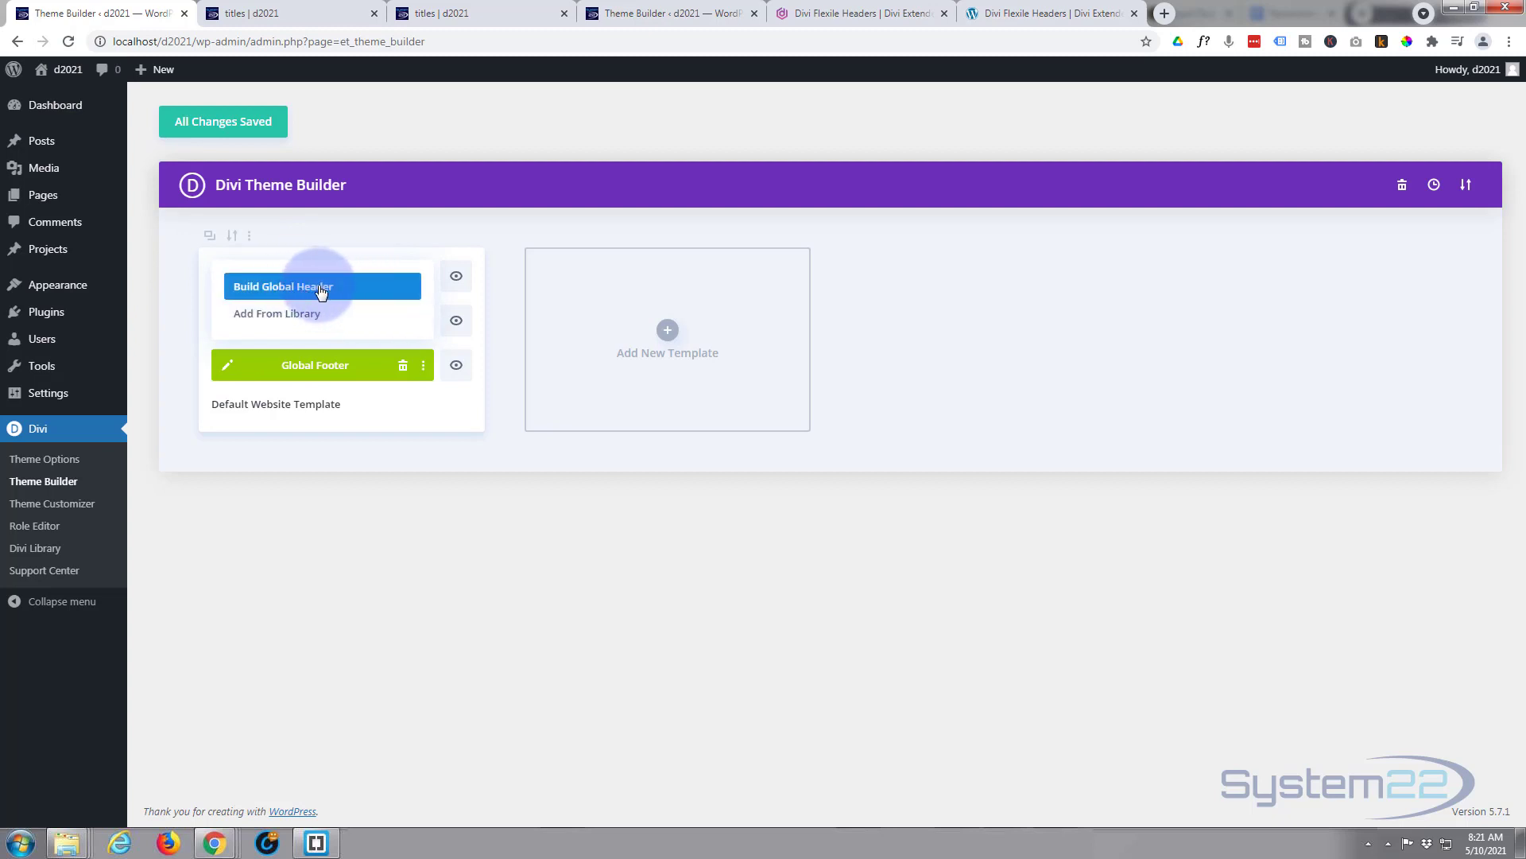
{"action": "left_click", "coordinate": [278, 314]}
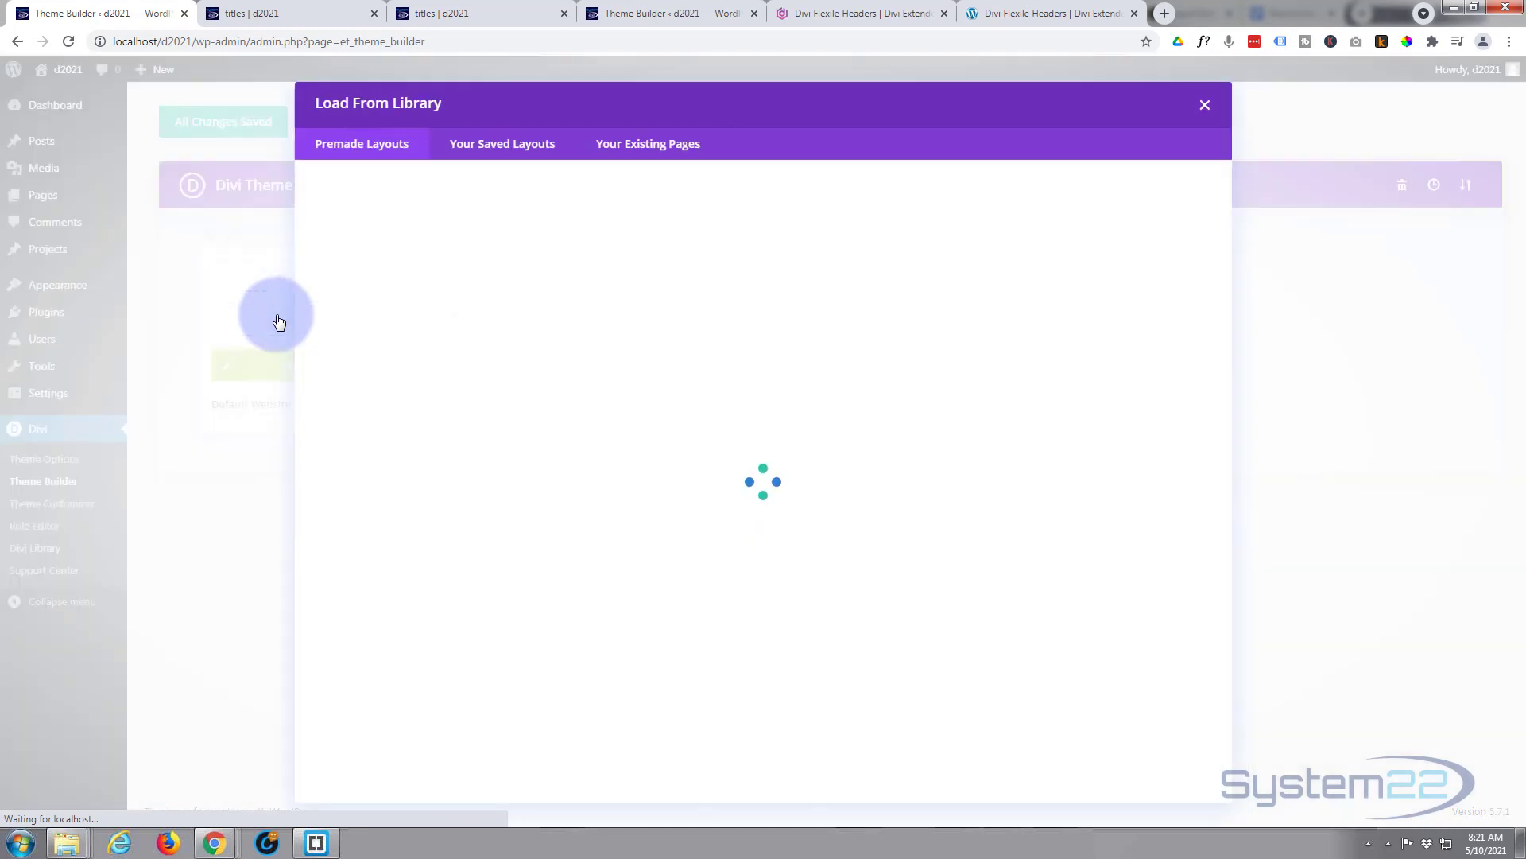
{"action": "left_click", "coordinate": [506, 158]}
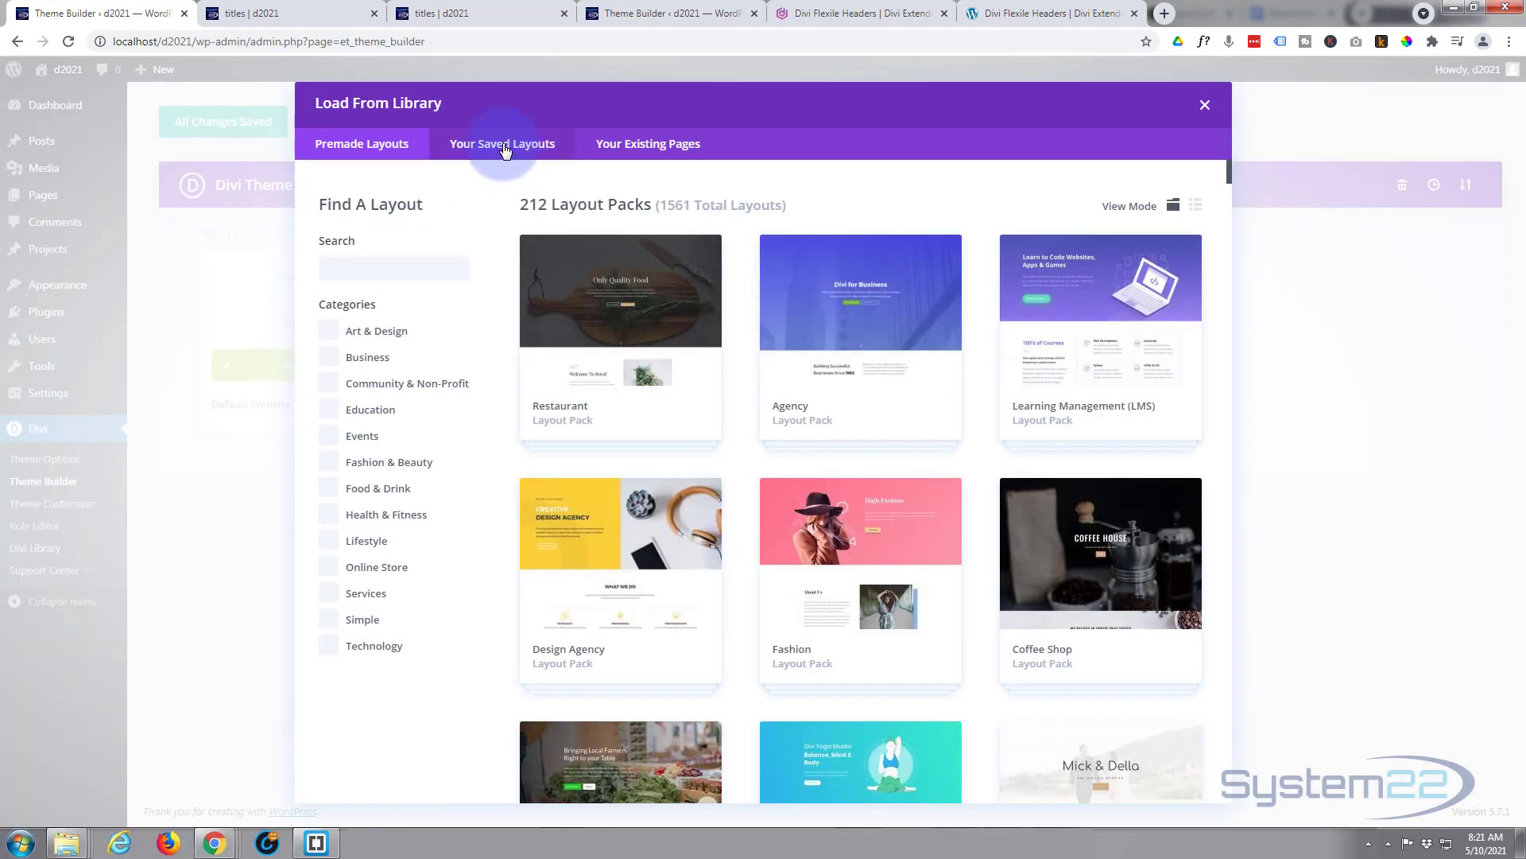
{"action": "left_click", "coordinate": [505, 149]}
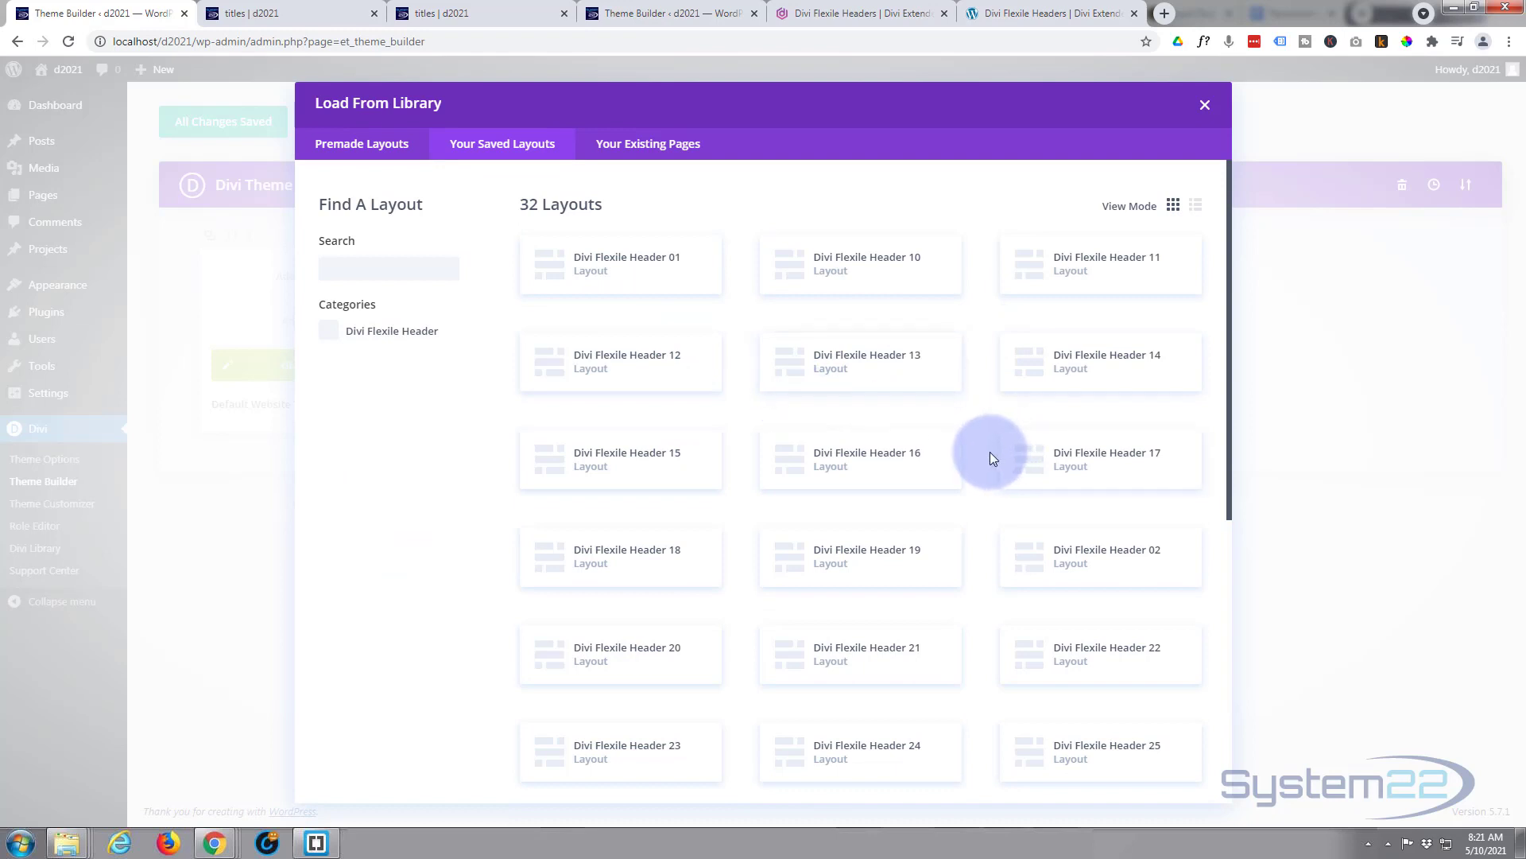
{"action": "left_click", "coordinate": [1090, 464]}
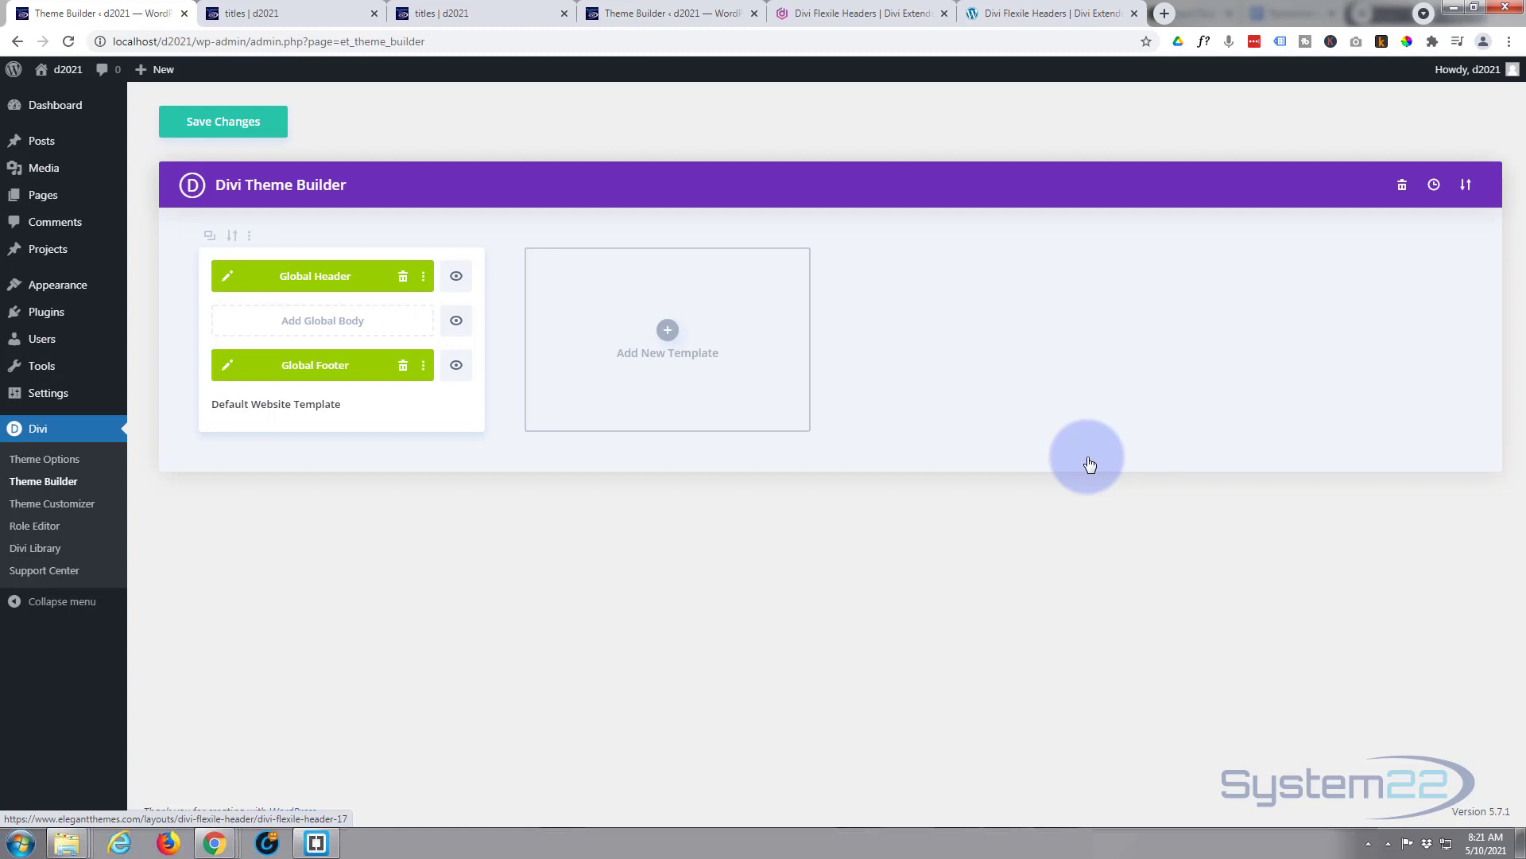
- Save the template, reload the titles page to check the Flexile header, then return to Theme Builder
{"action": "left_click", "coordinate": [209, 120]}
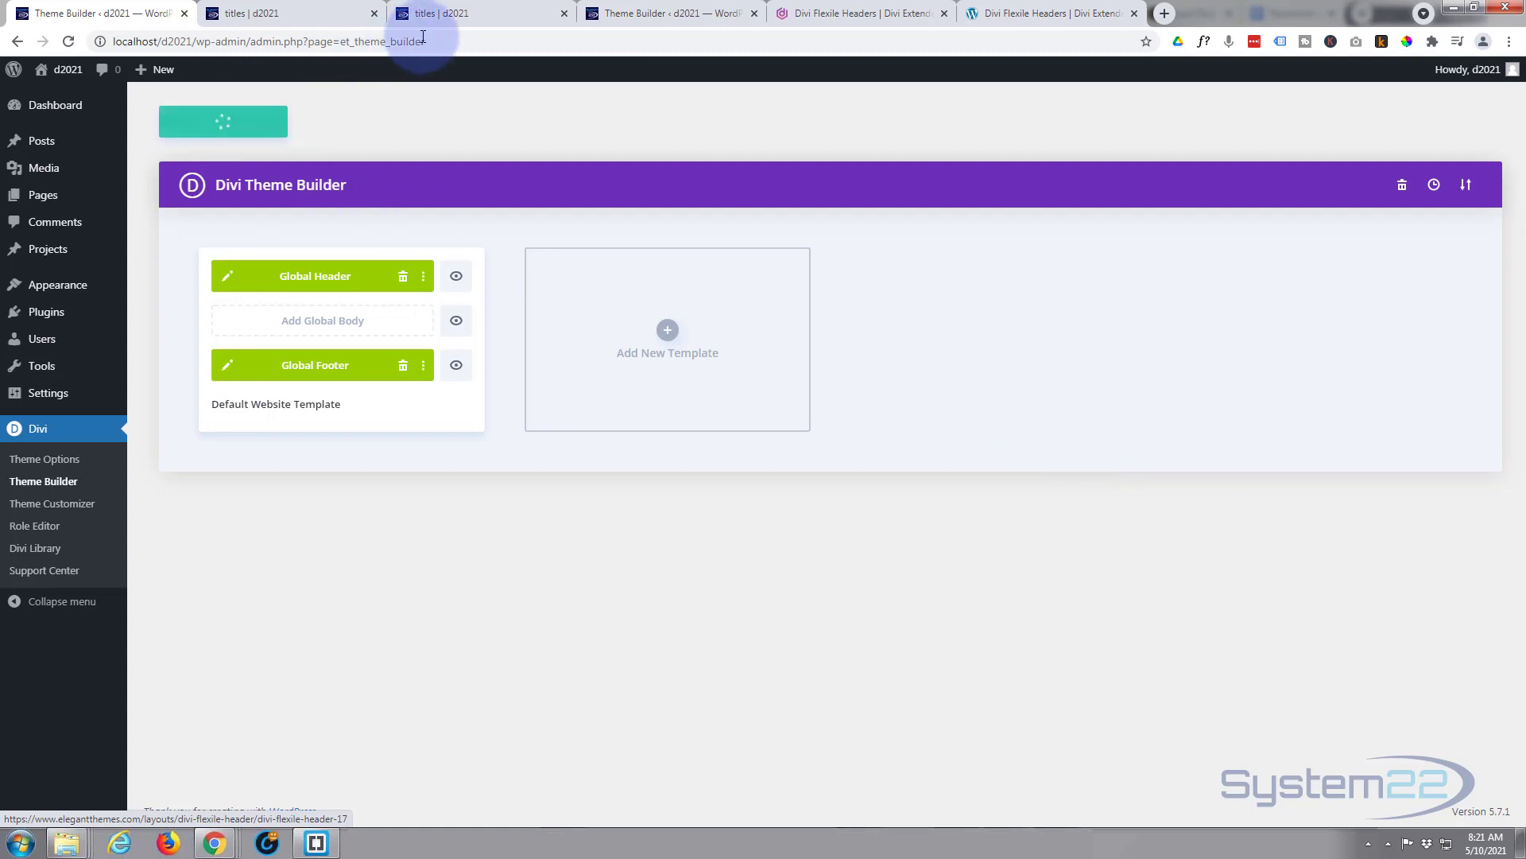
{"action": "left_click", "coordinate": [469, 14]}
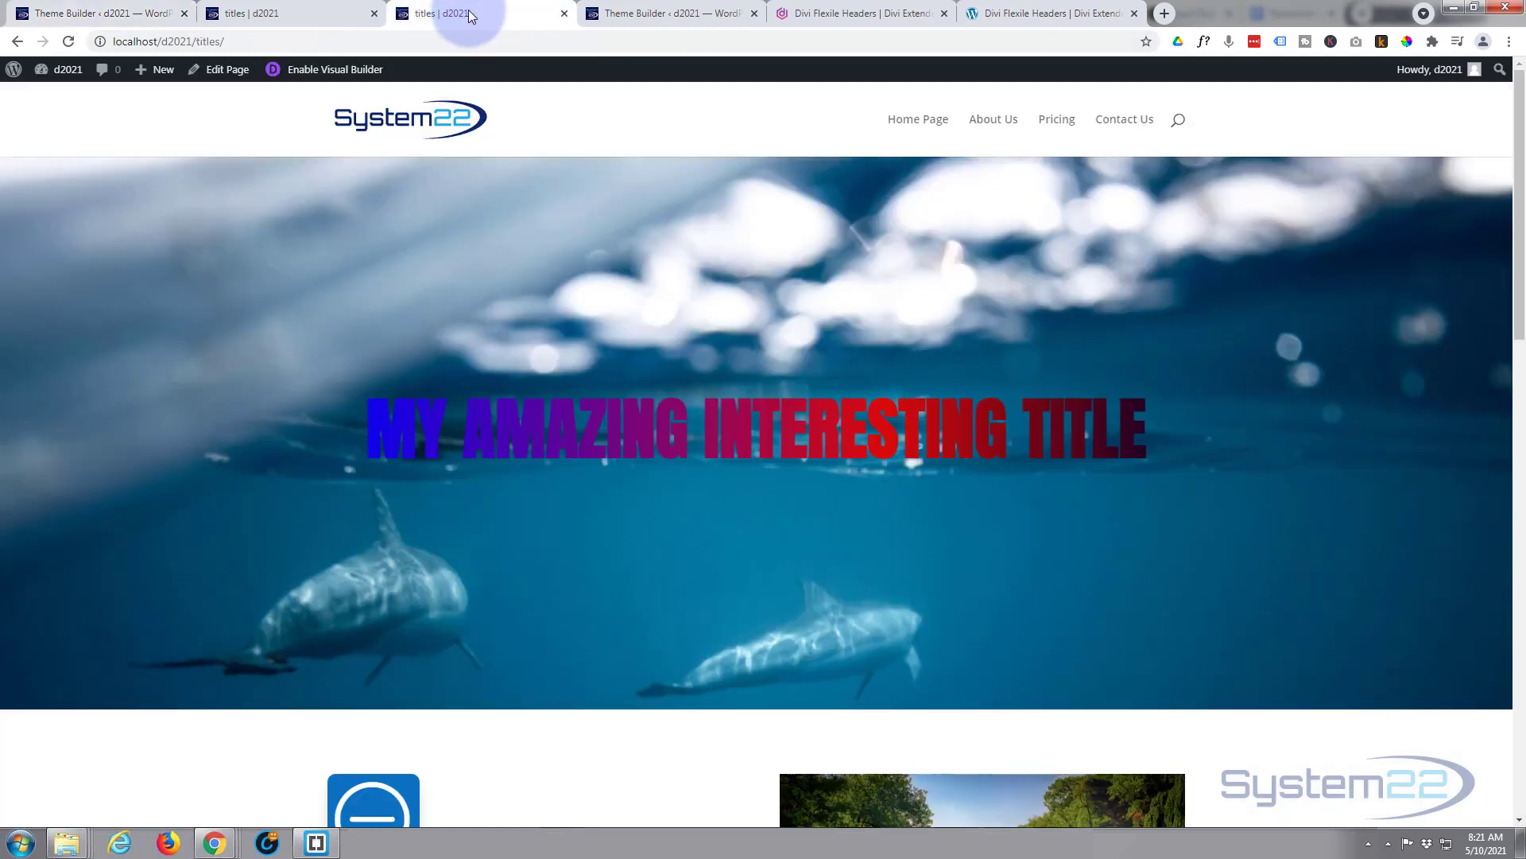
{"action": "left_click", "coordinate": [71, 41]}
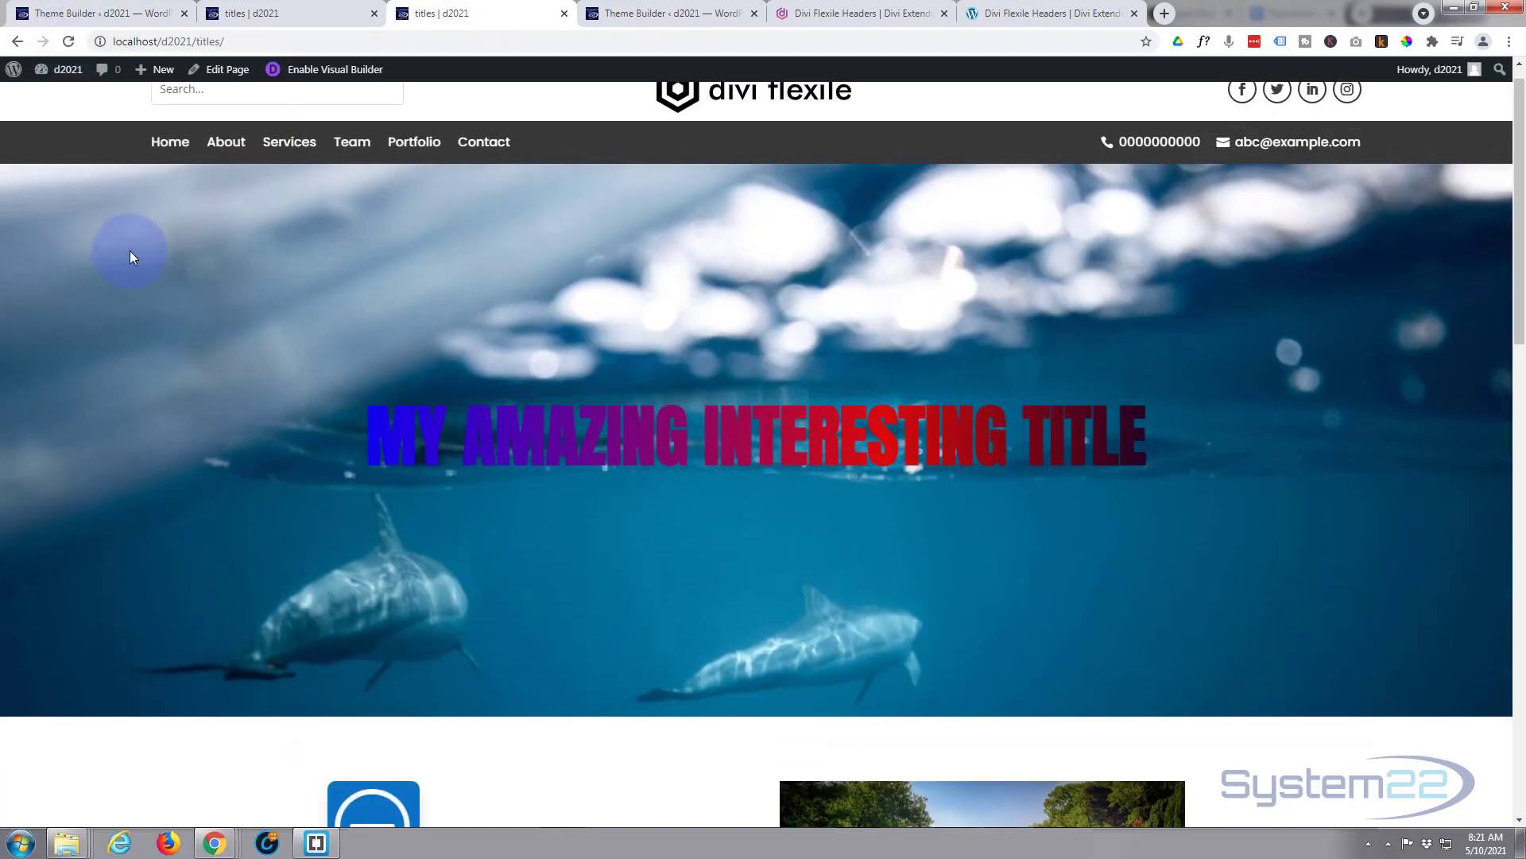
{"action": "scroll", "coordinate": [131, 250], "scroll_direction": "up", "scroll_amount": 1}
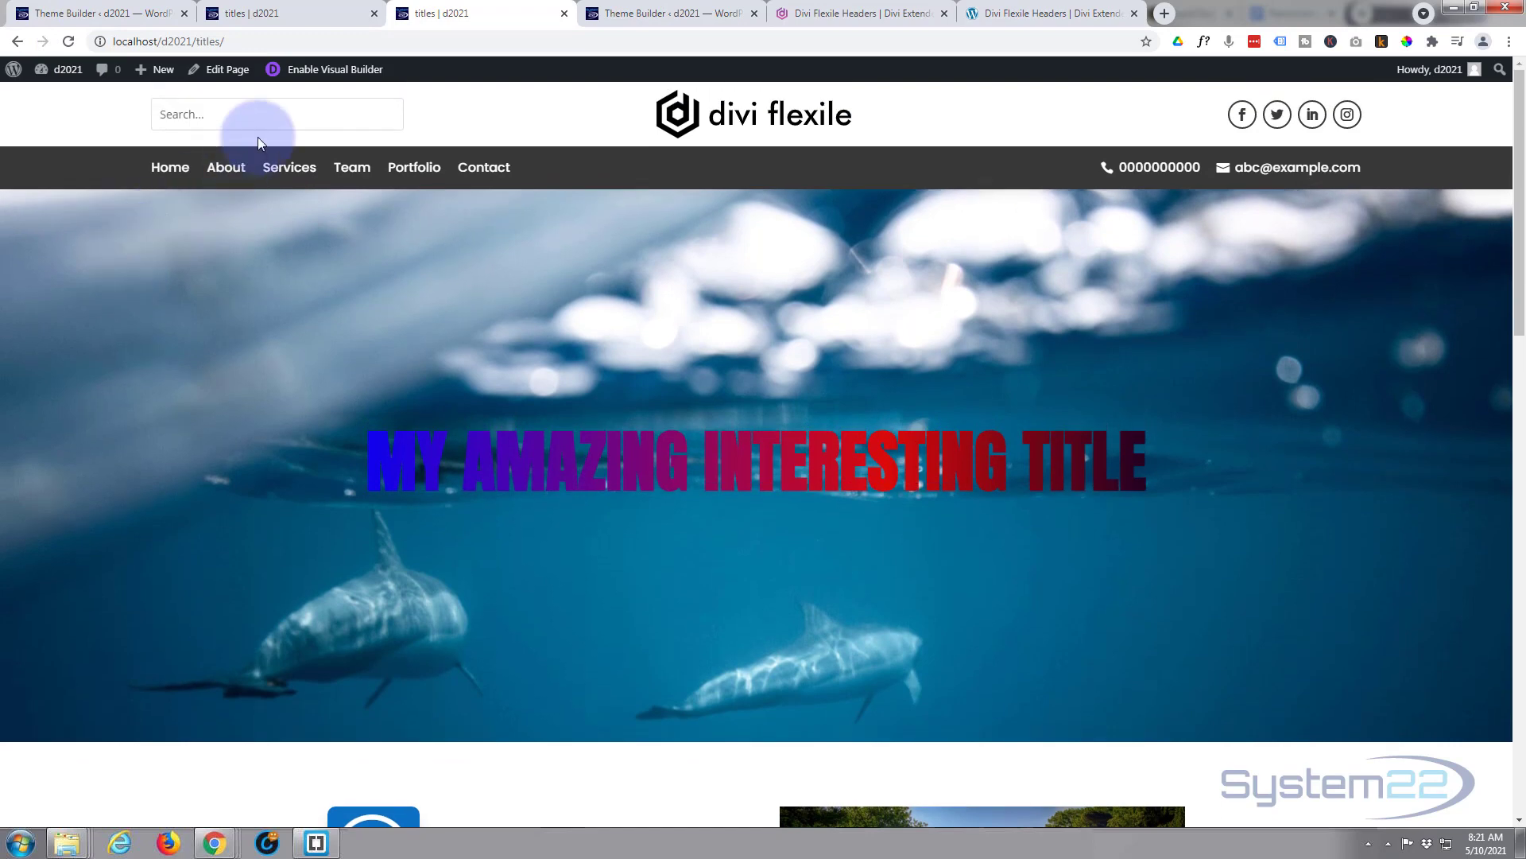
{"action": "left_click", "coordinate": [77, 12]}
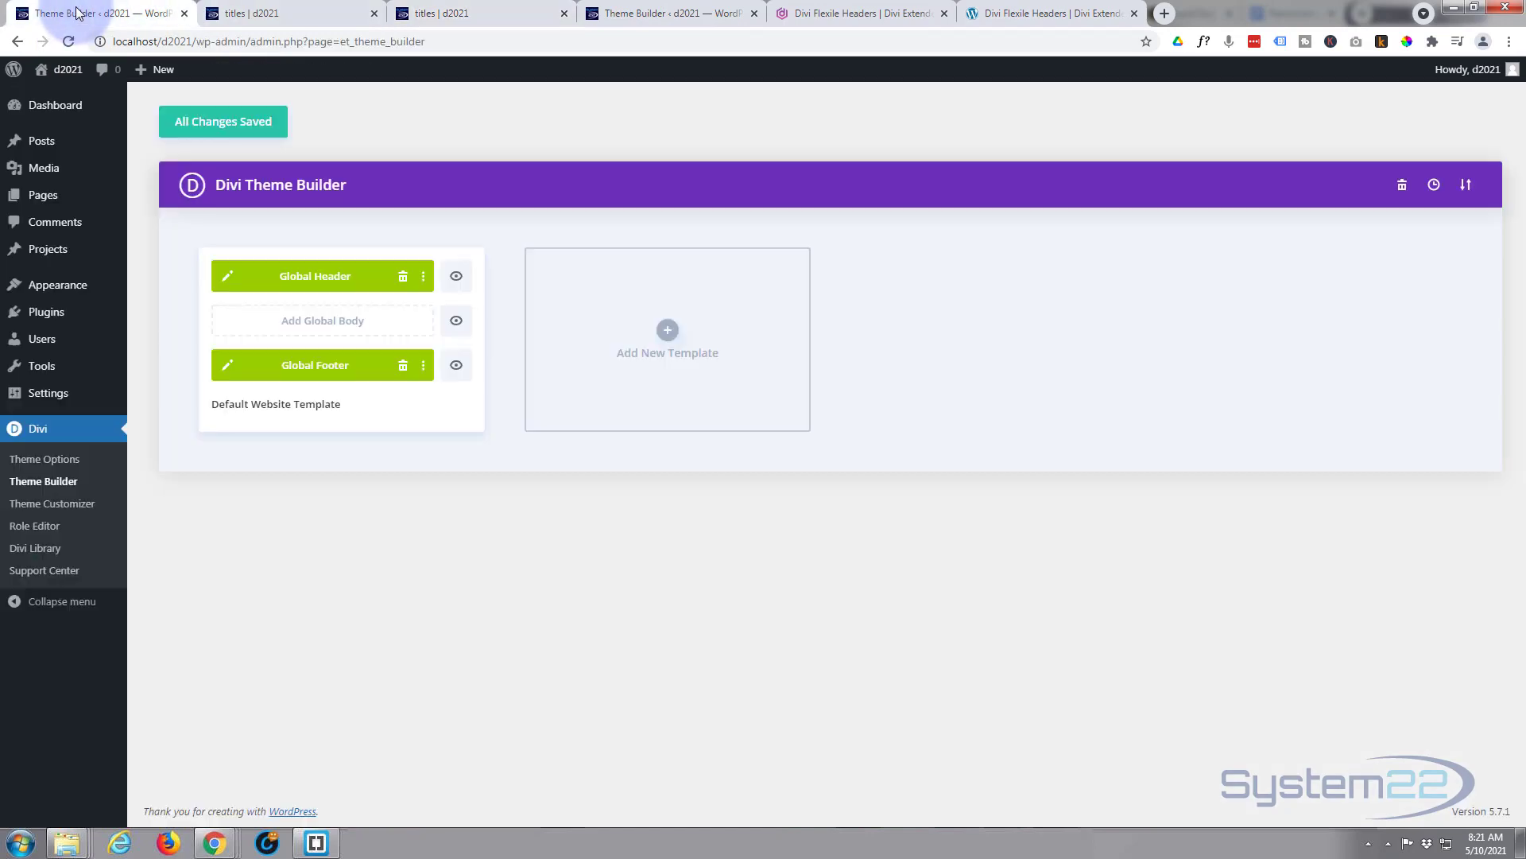
- In the Global Header editor, swap the logo Image module's picture for the System22 logo
{"action": "left_click", "coordinate": [227, 278]}
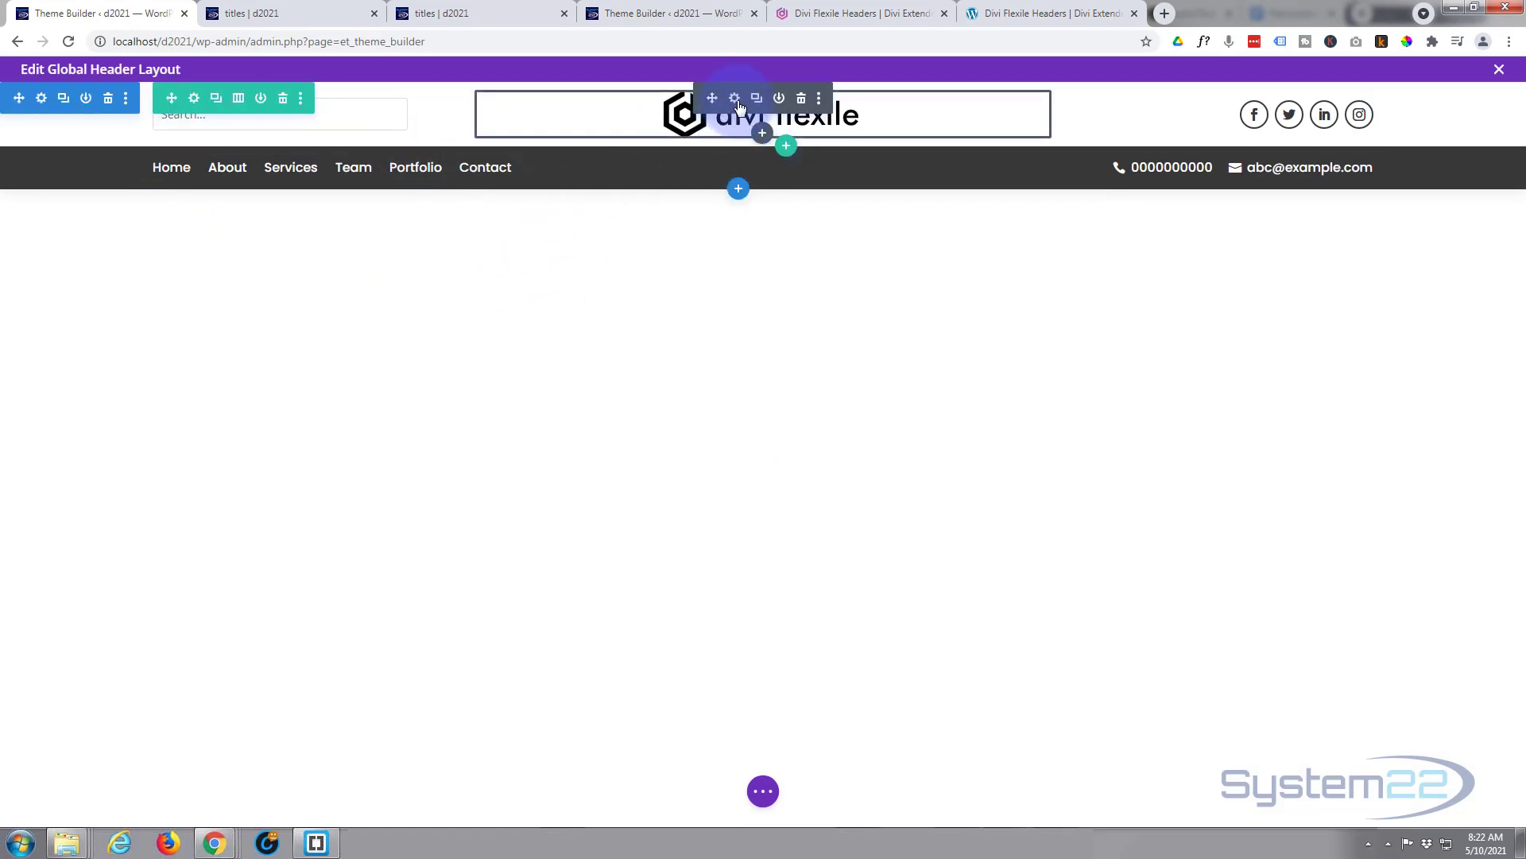
{"action": "left_click", "coordinate": [735, 98]}
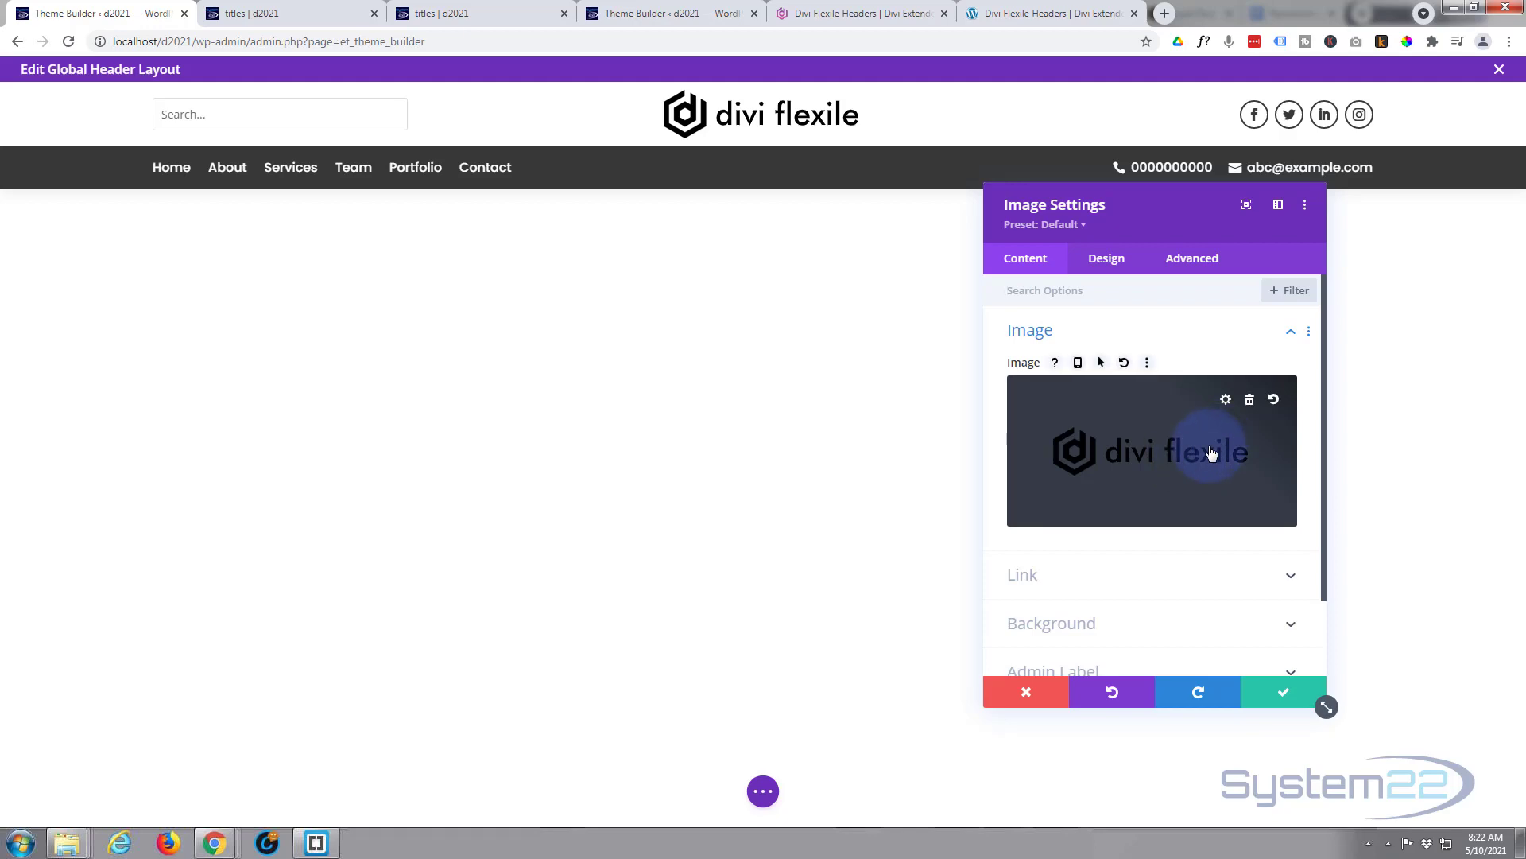
{"action": "left_click", "coordinate": [1211, 453]}
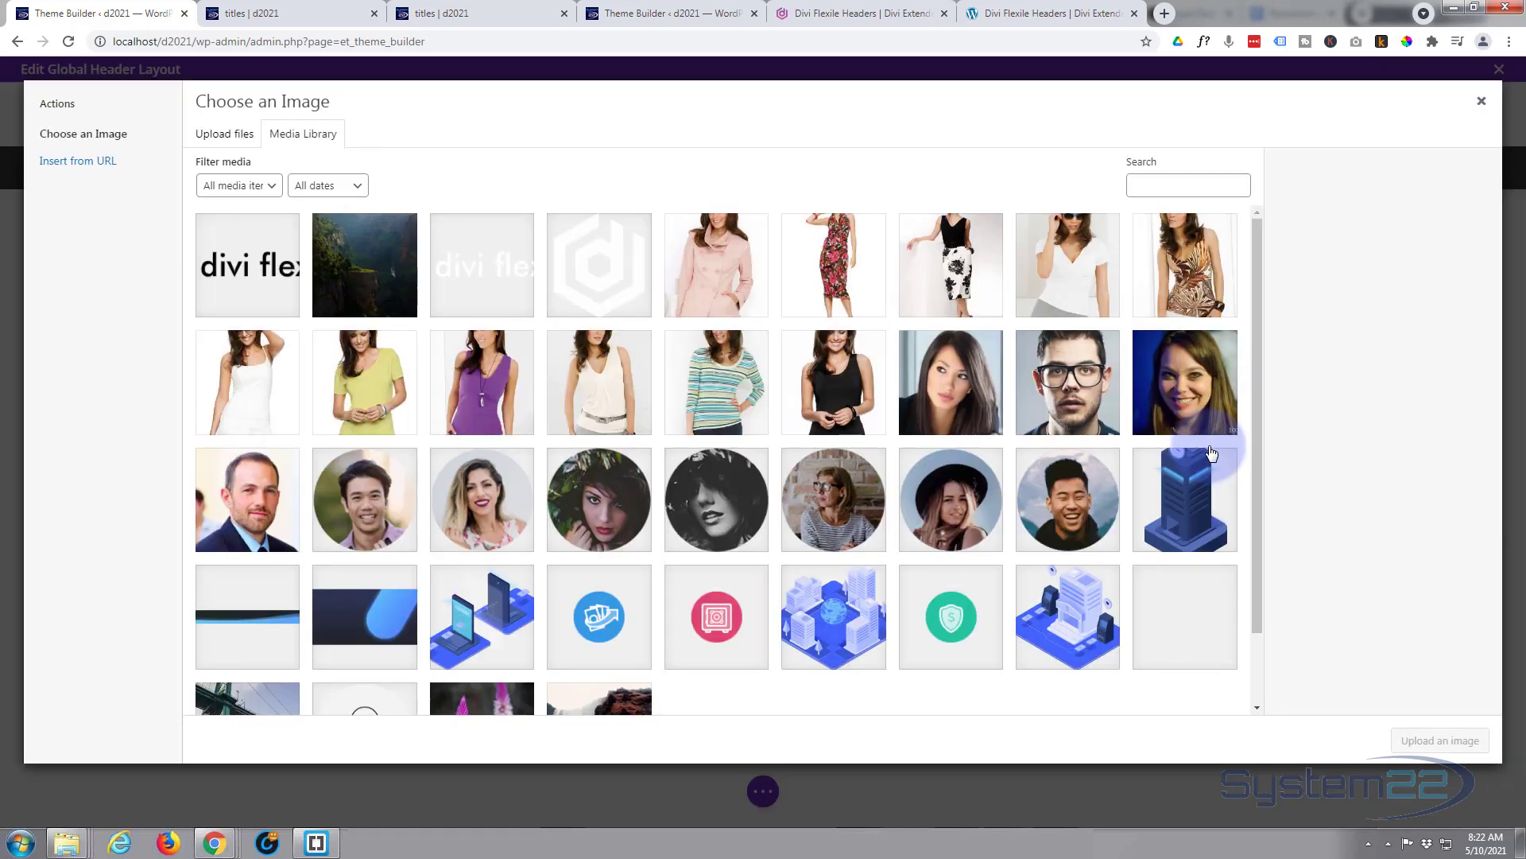
{"action": "scroll", "coordinate": [966, 481], "scroll_direction": "down", "scroll_amount": 3}
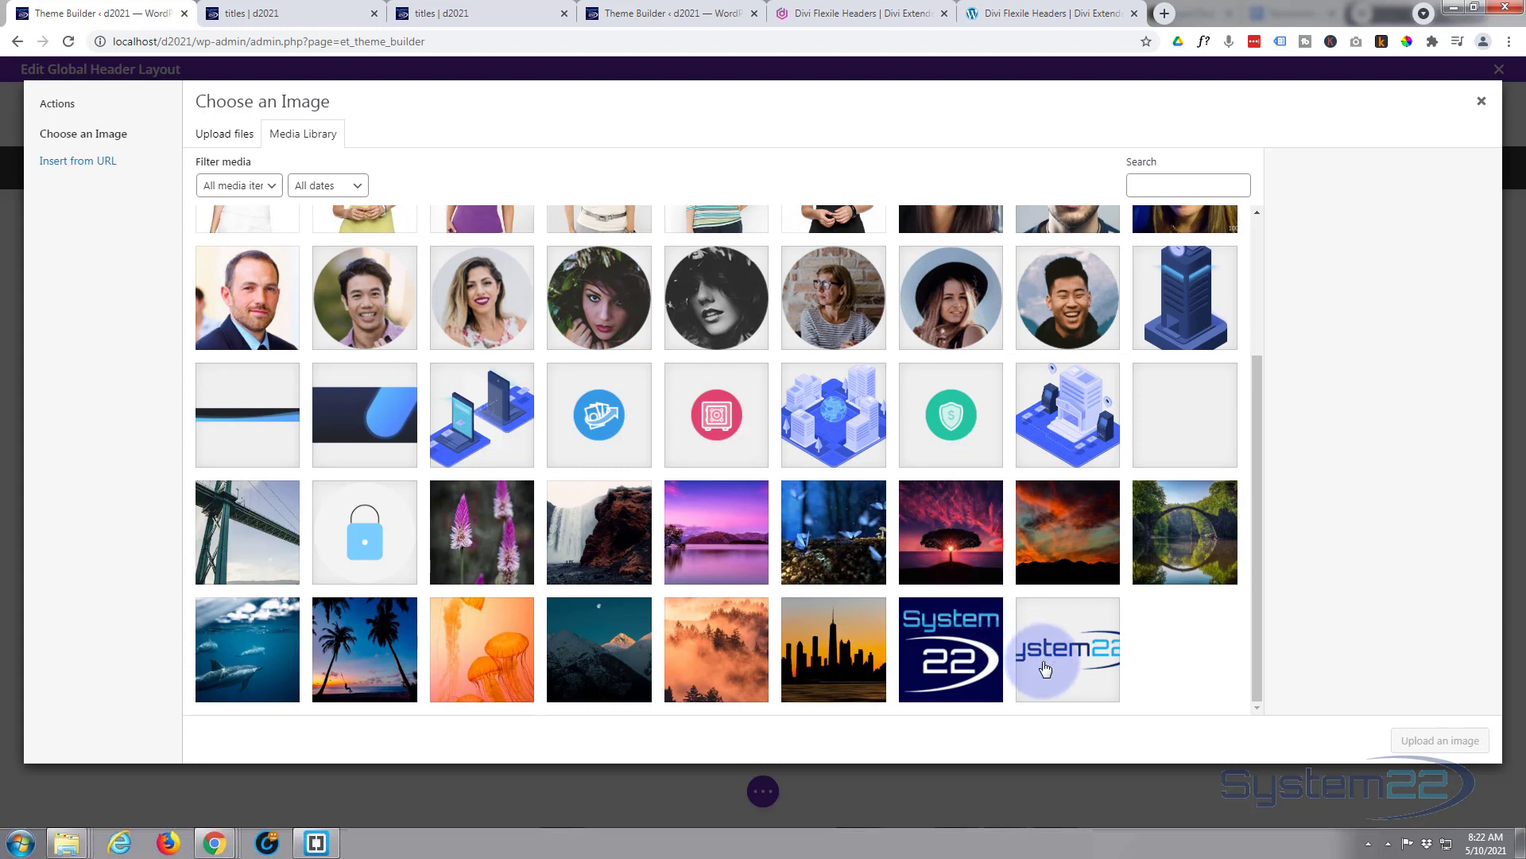
{"action": "left_click", "coordinate": [1042, 658]}
{"action": "left_click", "coordinate": [1439, 741]}
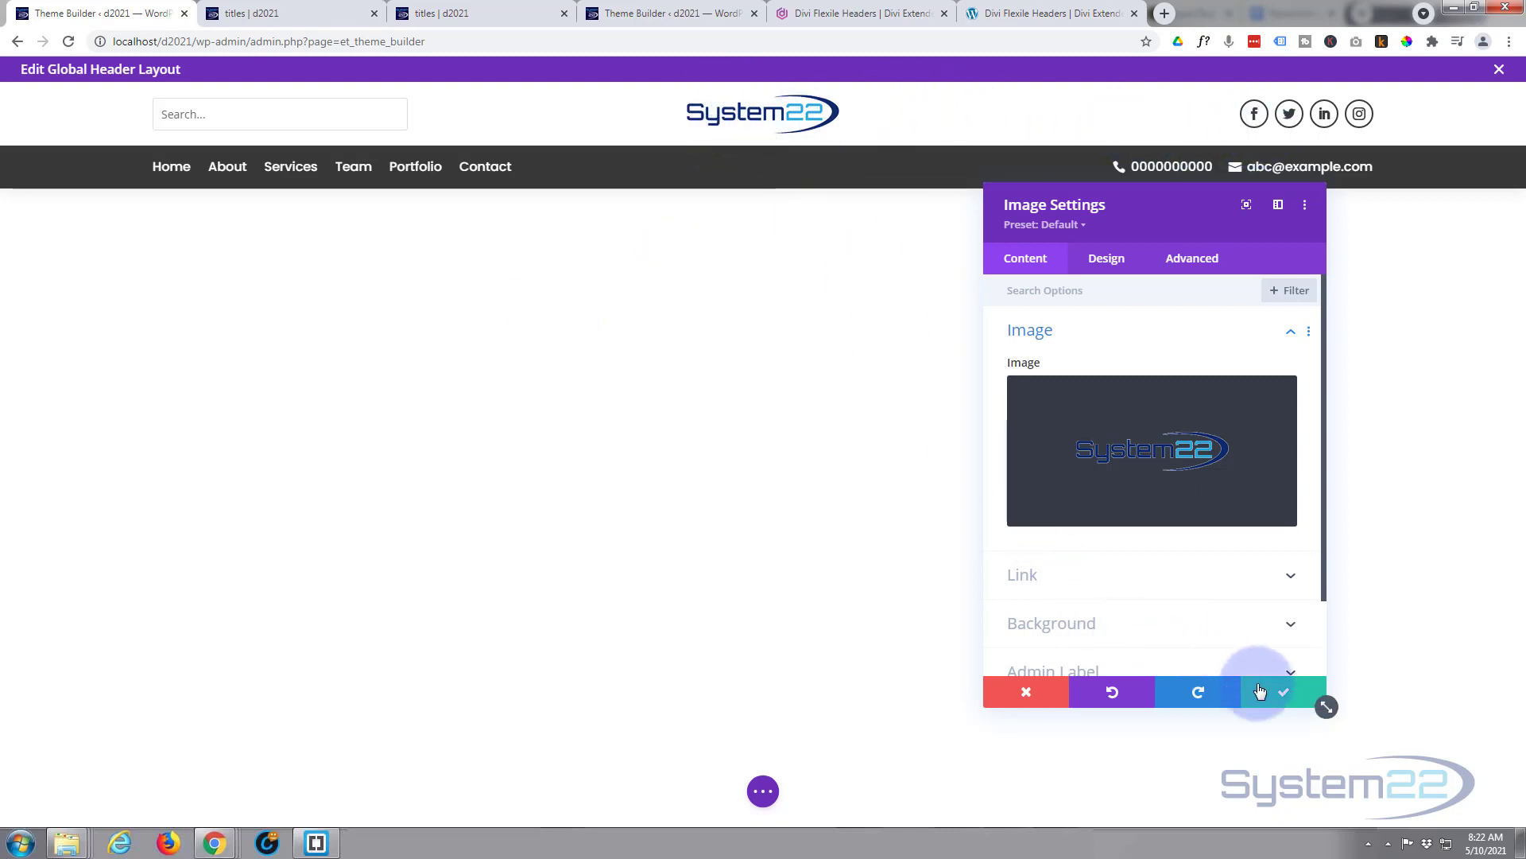
{"action": "left_click", "coordinate": [1287, 698]}
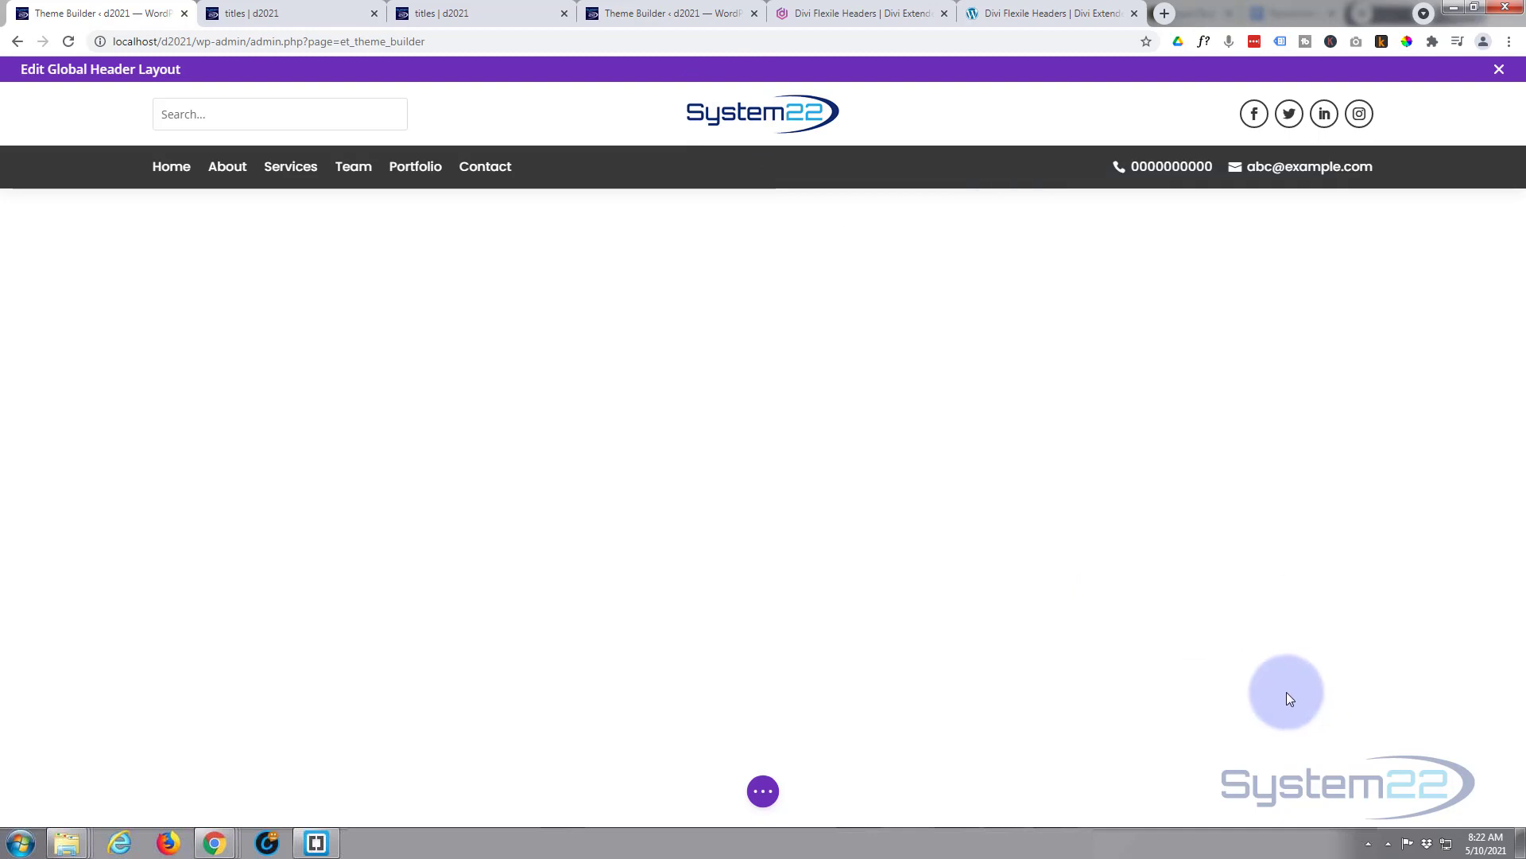
- Sample the System22 logo's navy 0D2B6F with ColorPick Eyedropper and copy the hex value
{"action": "left_click", "coordinate": [1407, 40]}
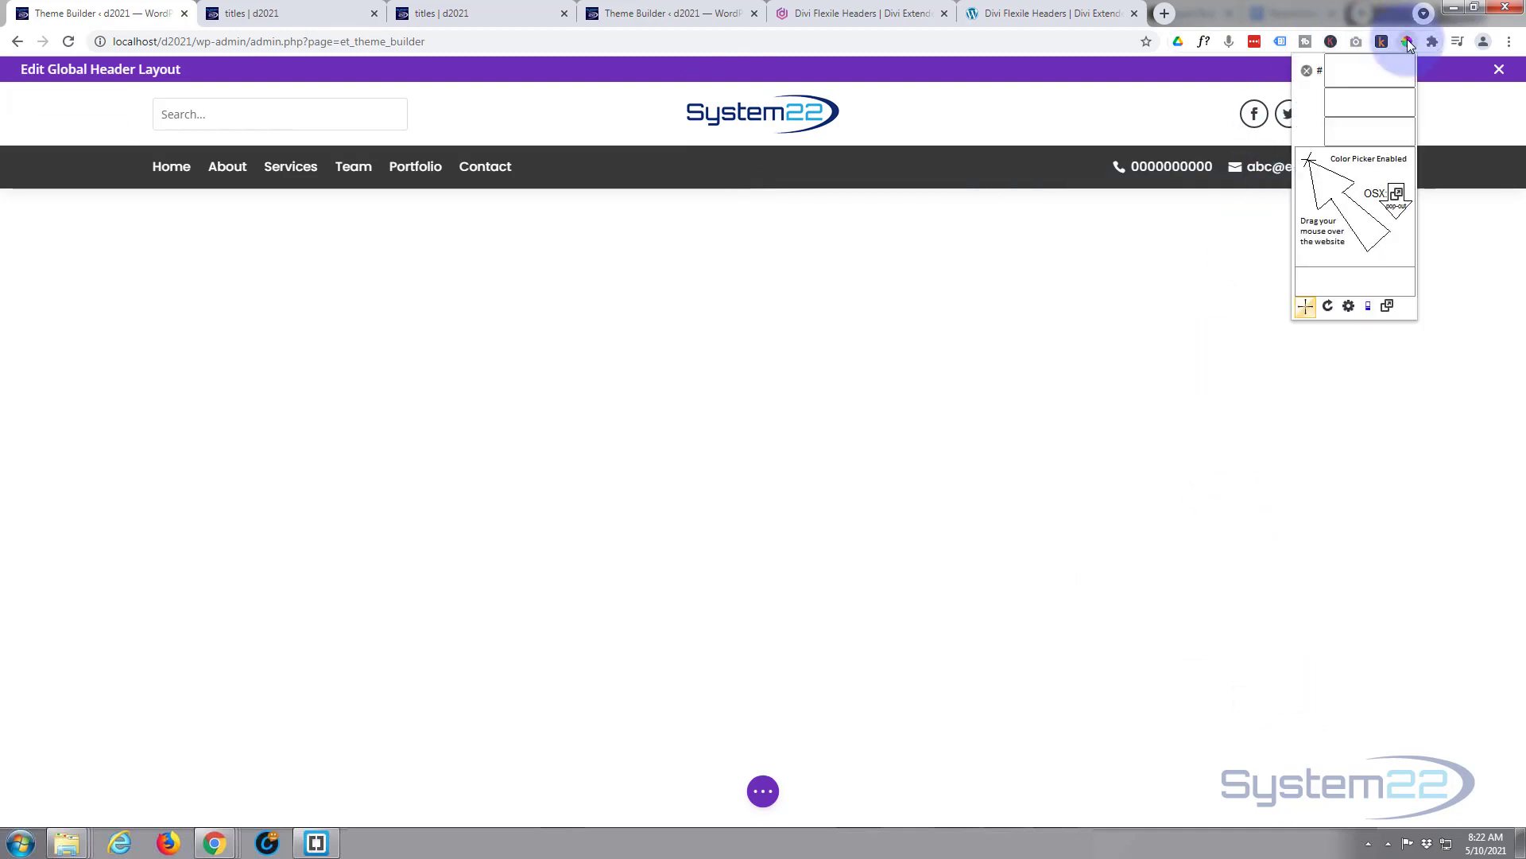
{"action": "left_click", "coordinate": [836, 106]}
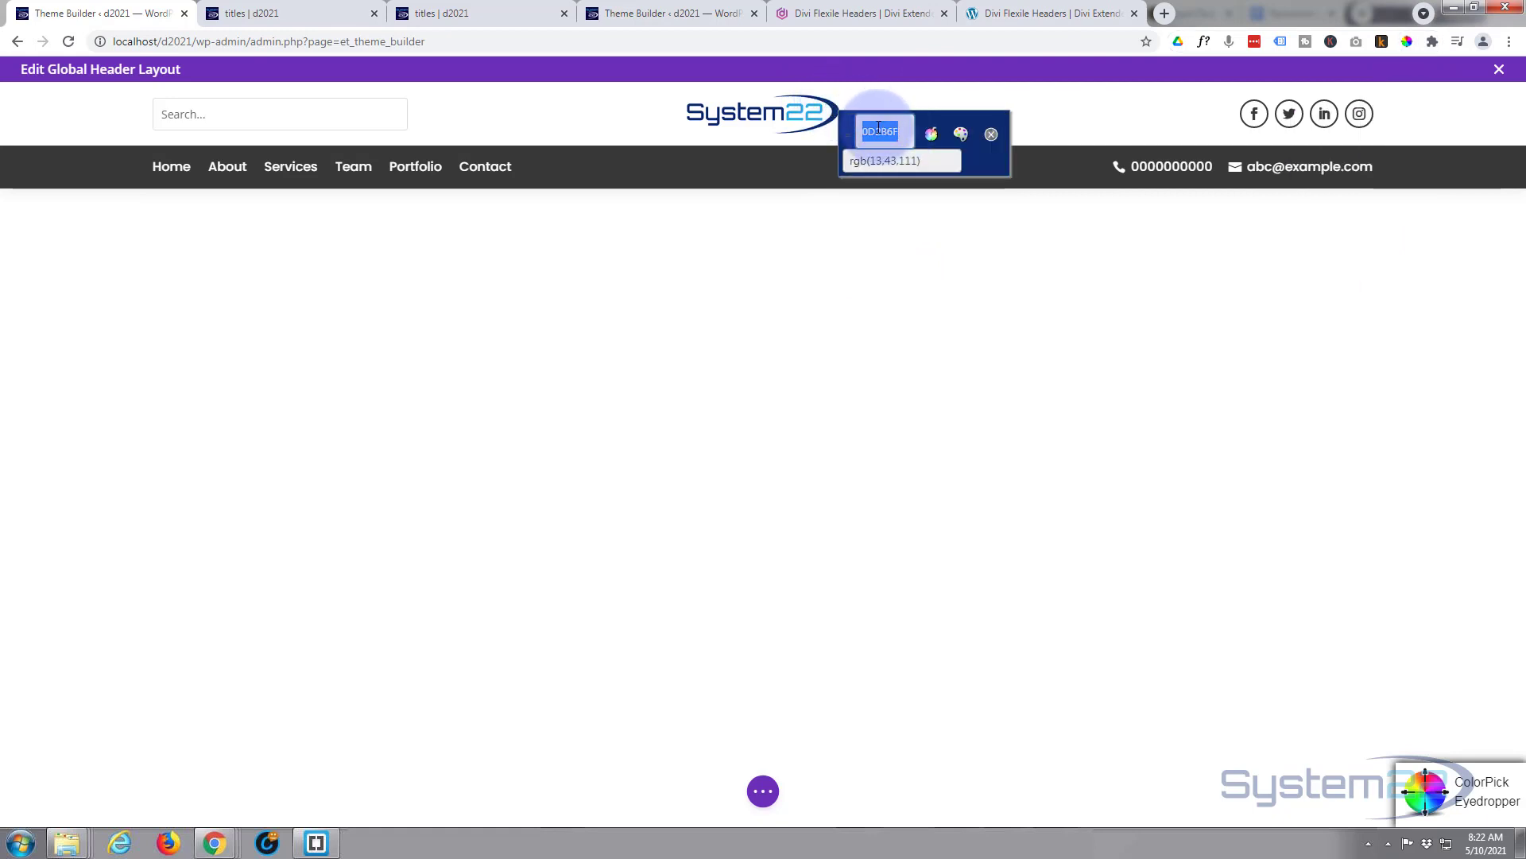
{"action": "right_click", "coordinate": [903, 133]}
{"action": "left_click", "coordinate": [908, 141]}
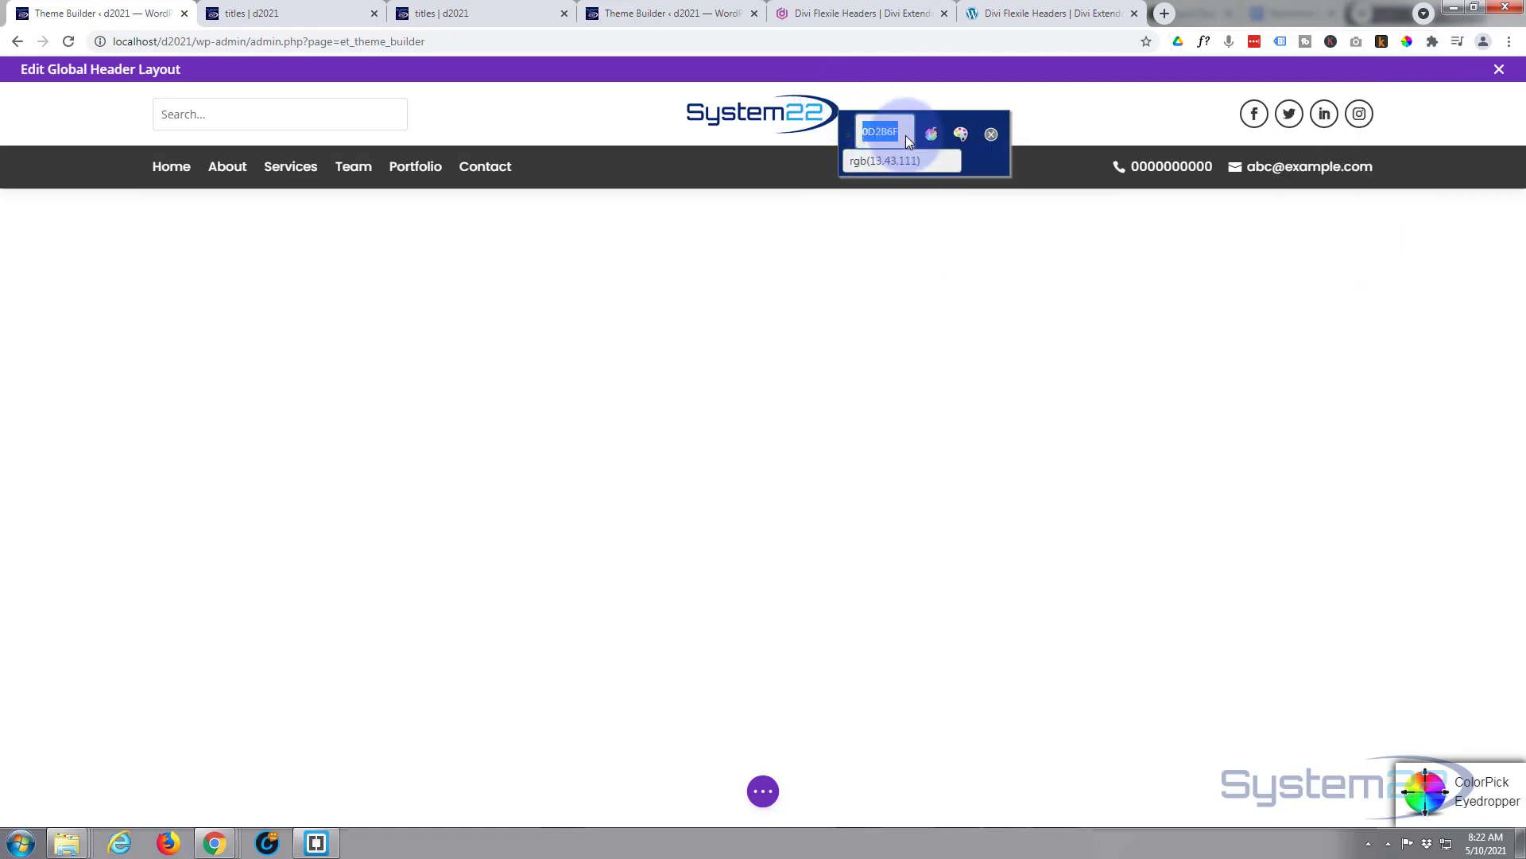
{"action": "left_click", "coordinate": [991, 135]}
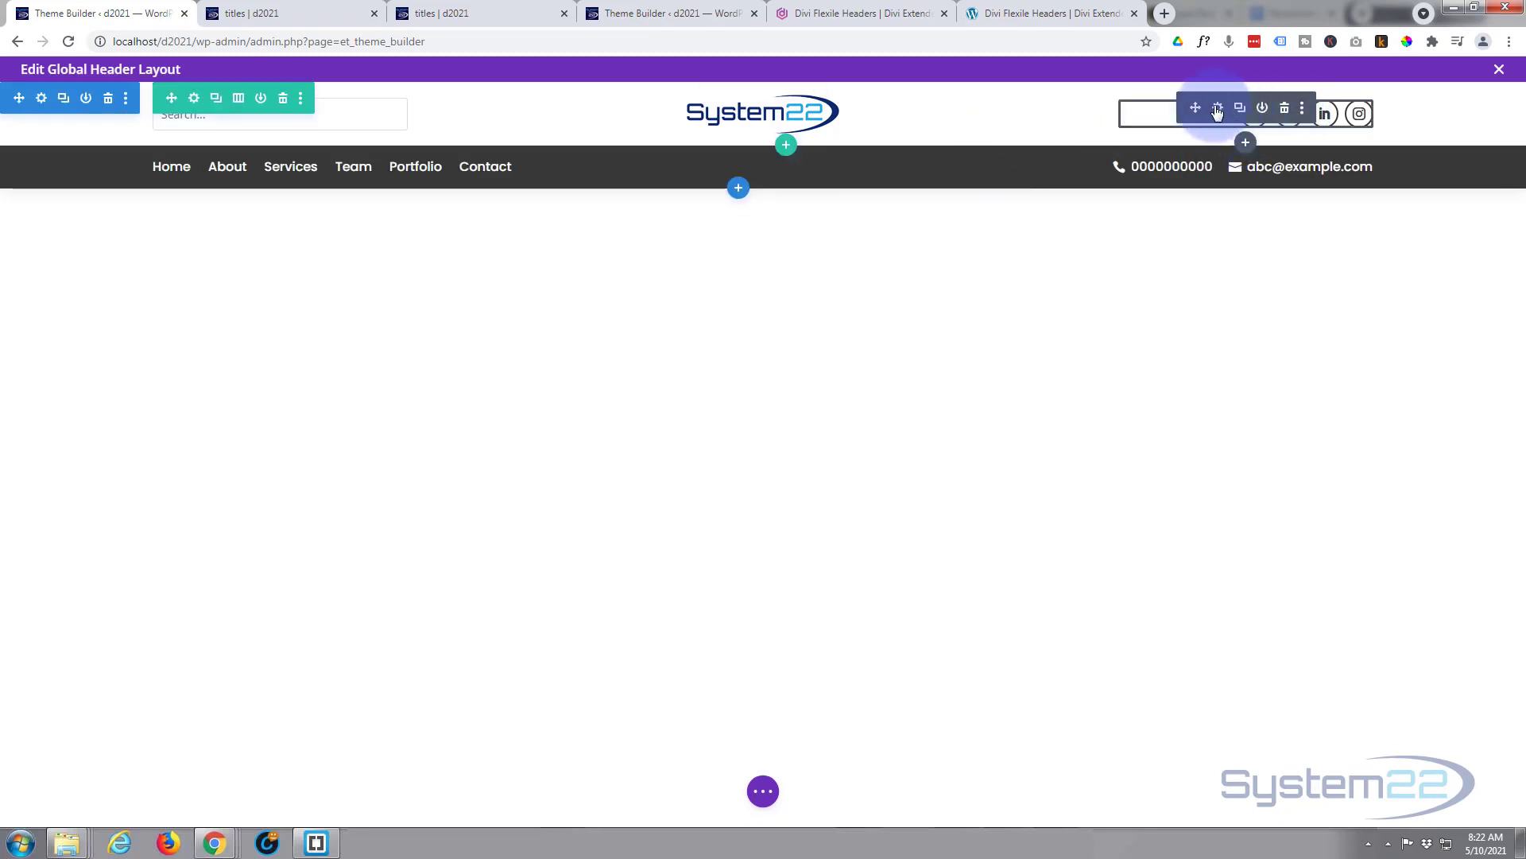
- Set the social follow icons' Icon Color and Border Color to navy #0d2b6f
{"action": "left_click", "coordinate": [1217, 109]}
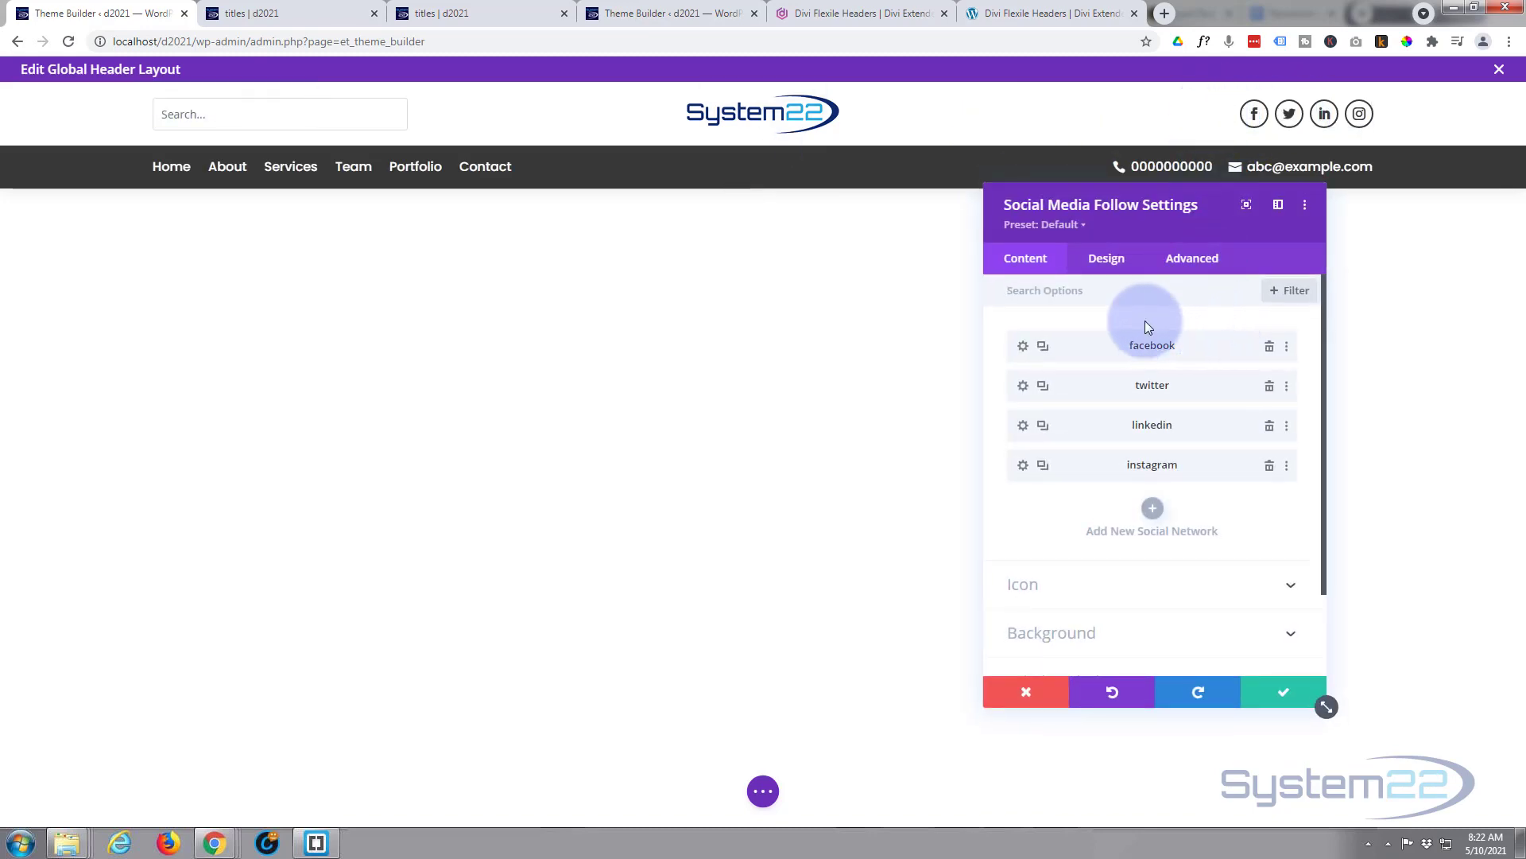
{"action": "left_click", "coordinate": [1106, 258]}
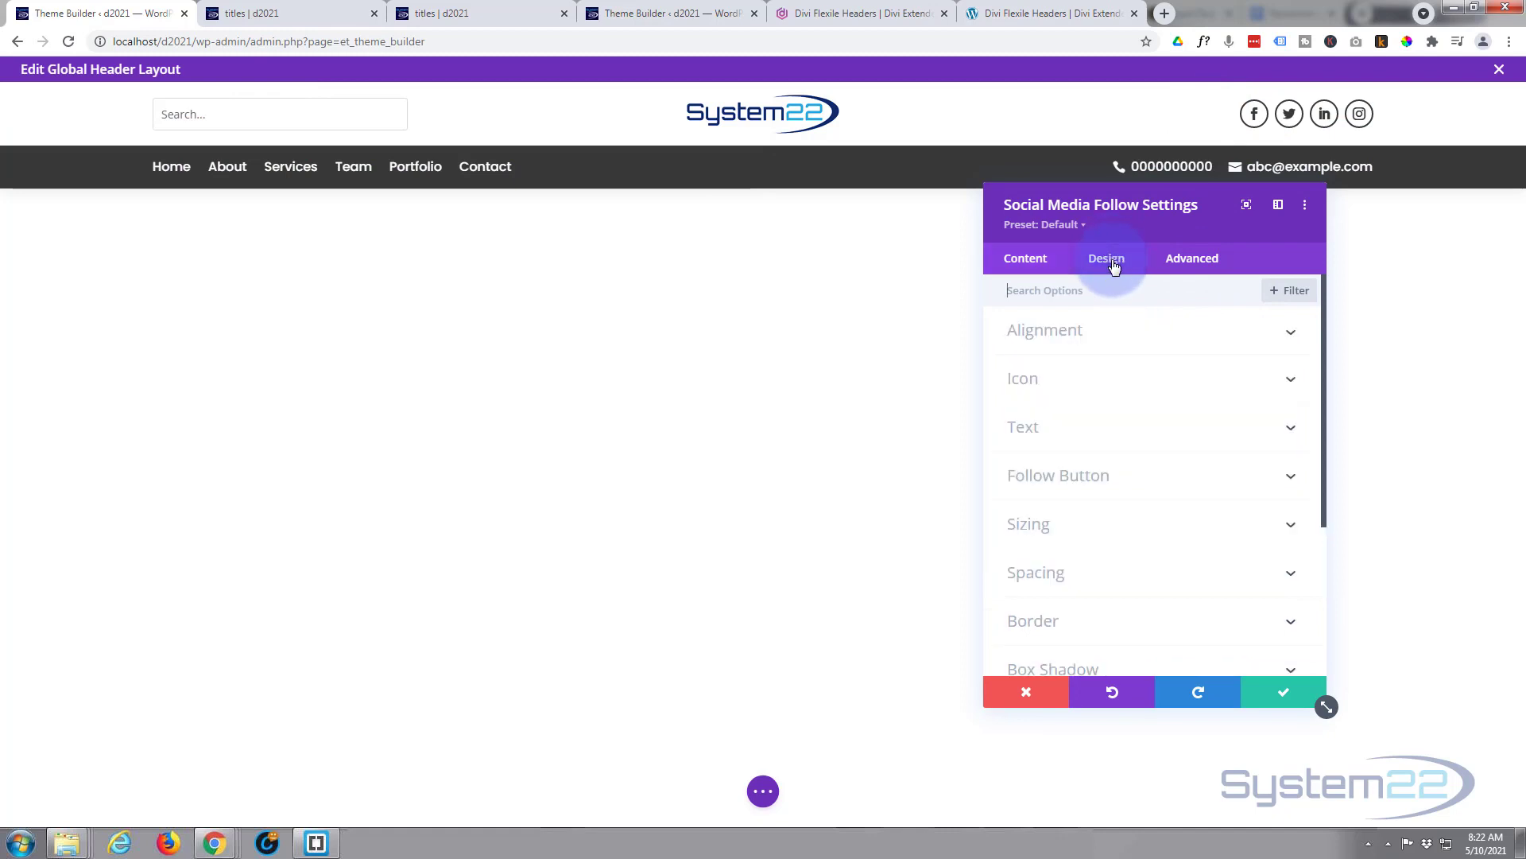
{"action": "left_click", "coordinate": [1145, 380]}
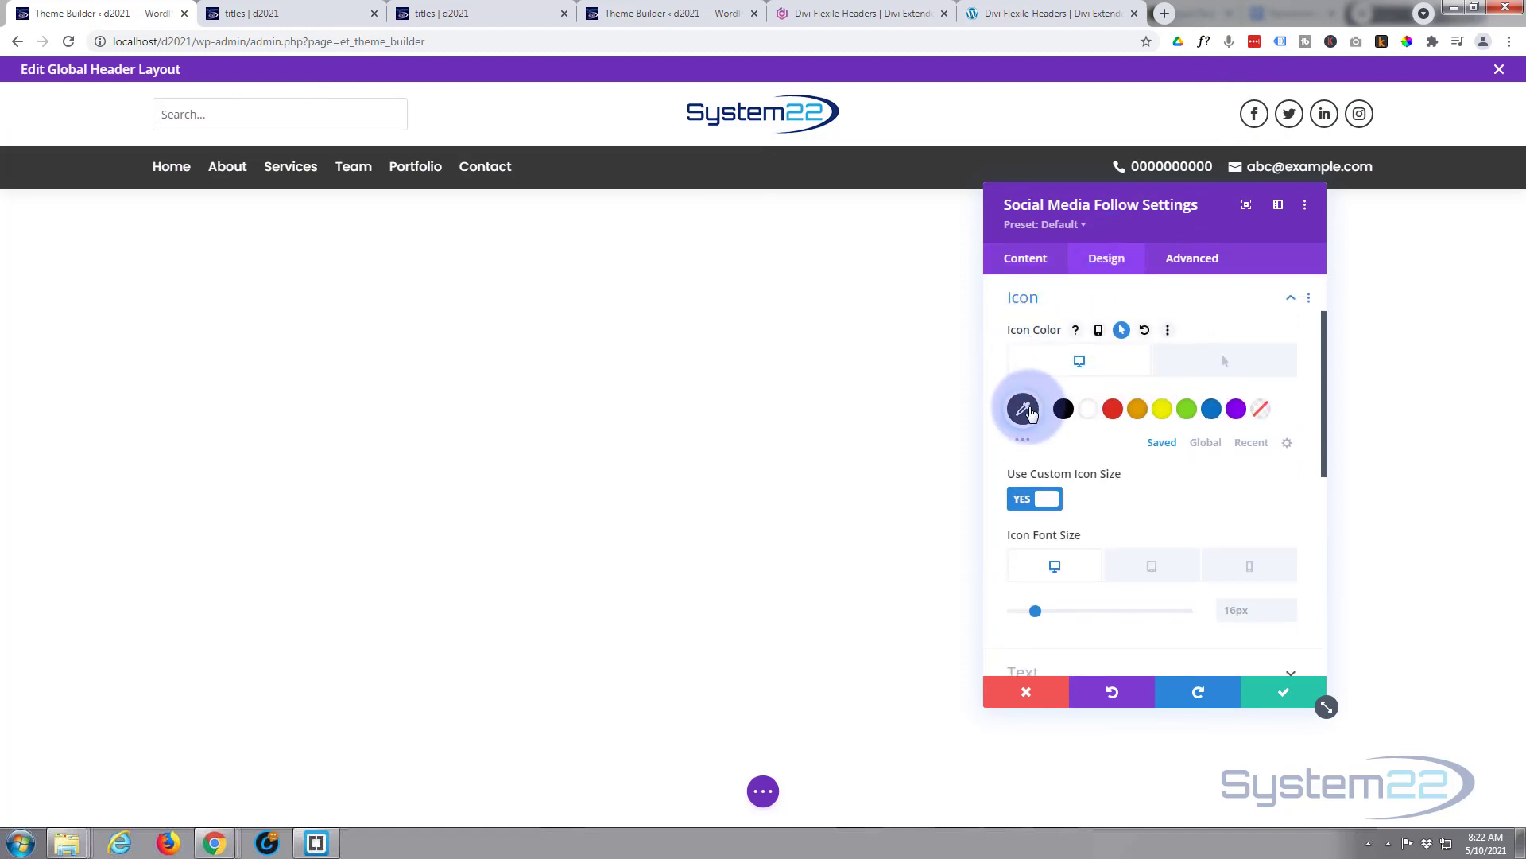
{"action": "left_click", "coordinate": [1024, 411]}
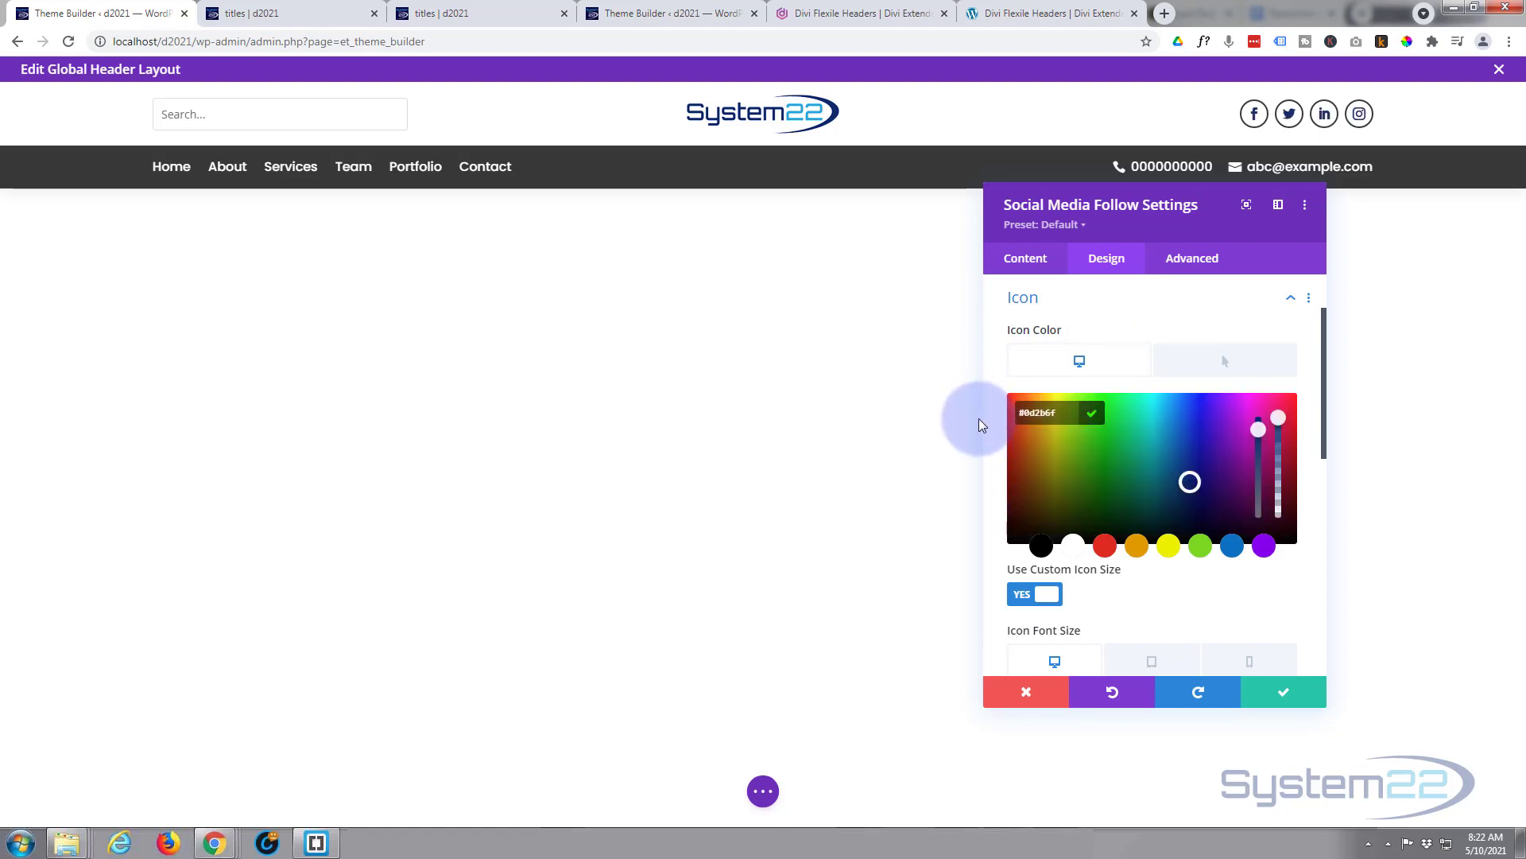
{"action": "scroll", "coordinate": [1229, 469], "scroll_direction": "down", "scroll_amount": 4}
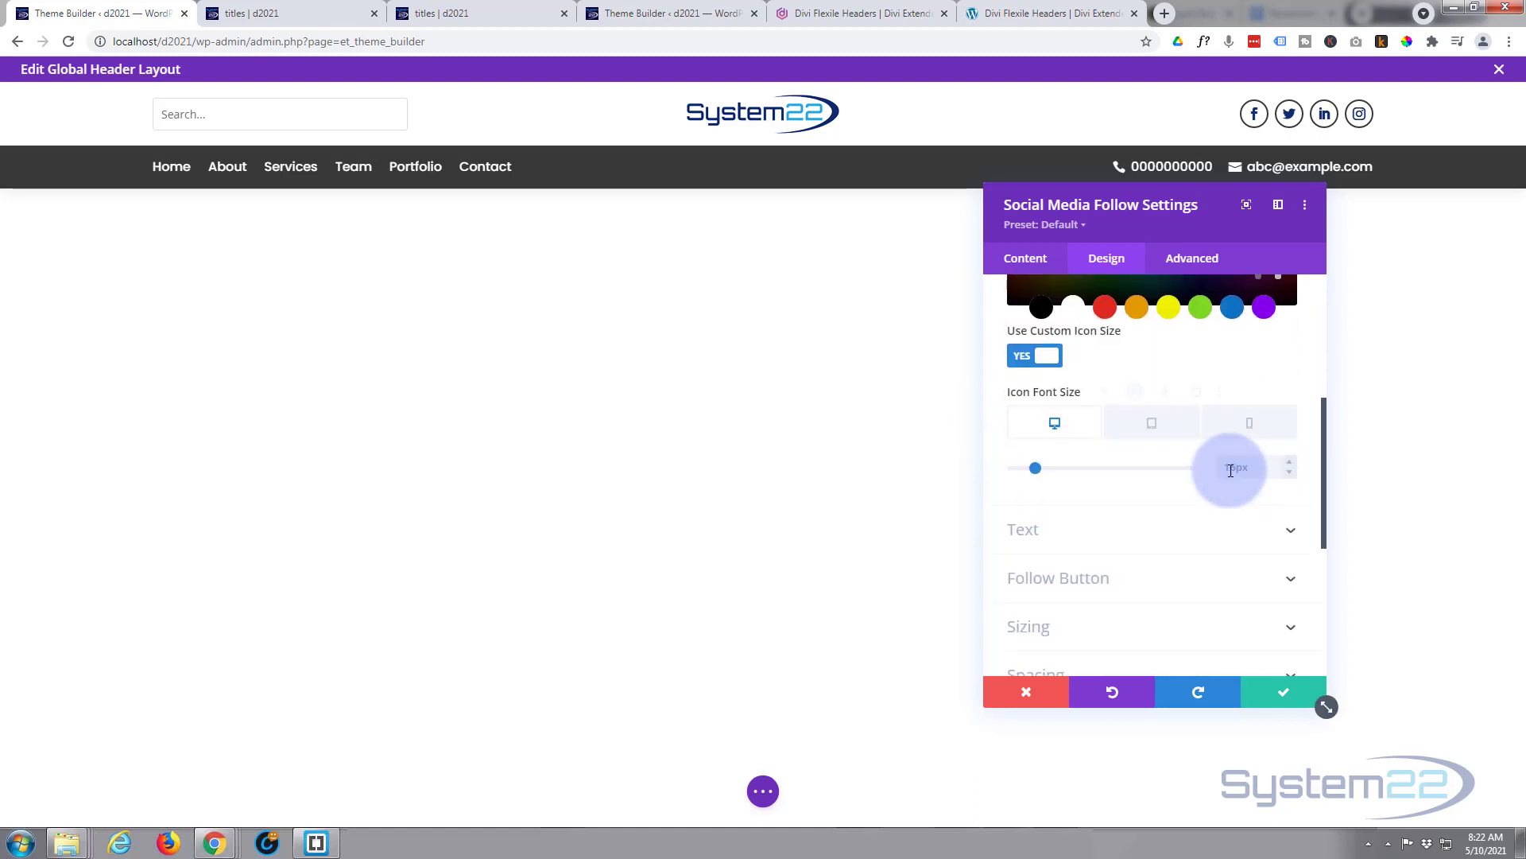
{"action": "scroll", "coordinate": [1225, 476], "scroll_direction": "down", "scroll_amount": 4}
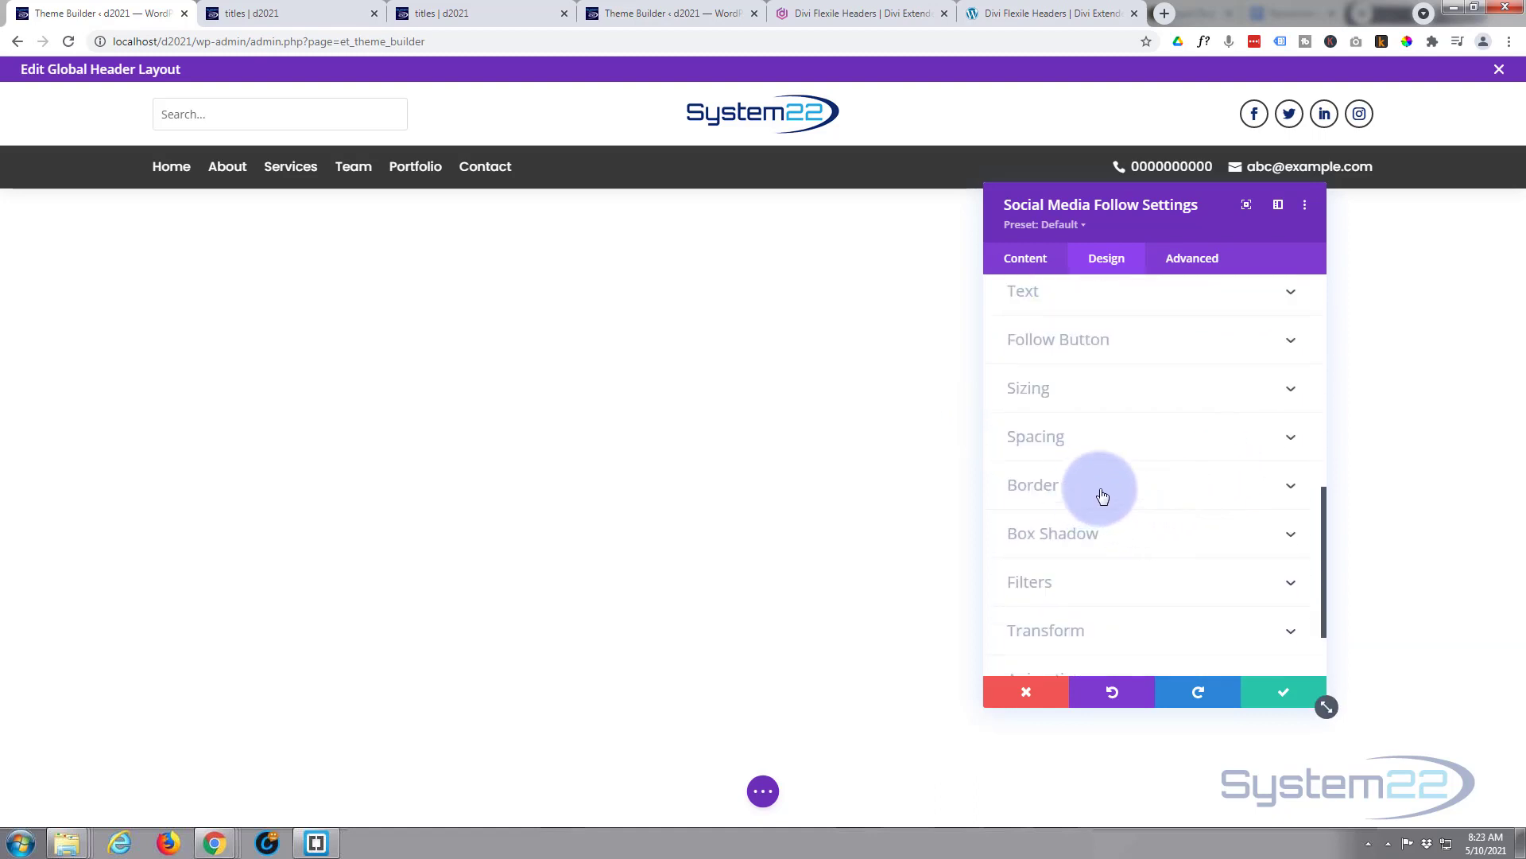
{"action": "left_click", "coordinate": [1101, 497]}
{"action": "scroll", "coordinate": [1101, 481], "scroll_direction": "down", "scroll_amount": 4}
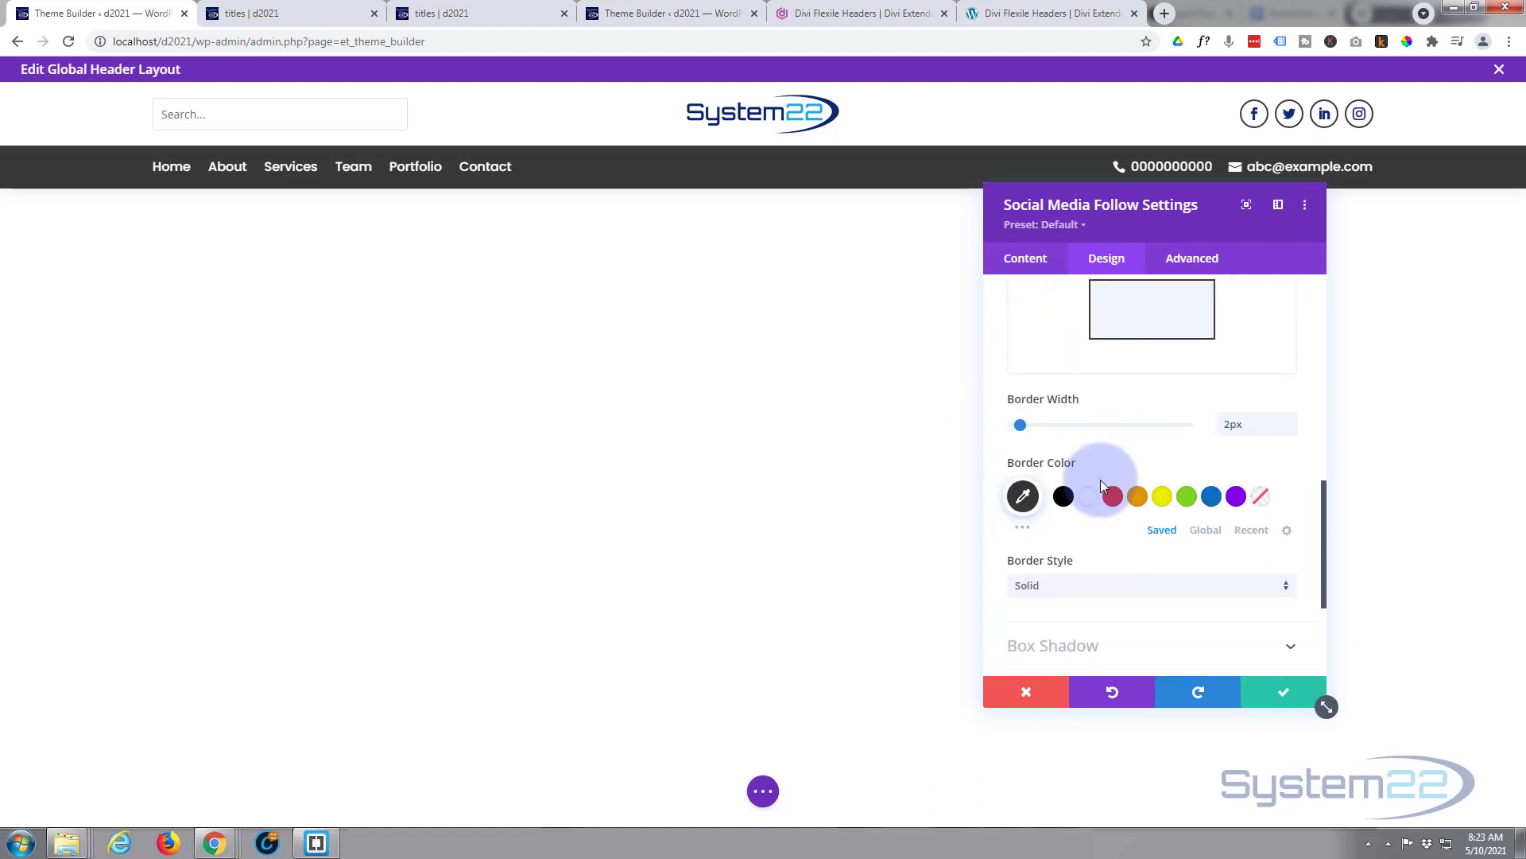
{"action": "left_click", "coordinate": [1023, 496]}
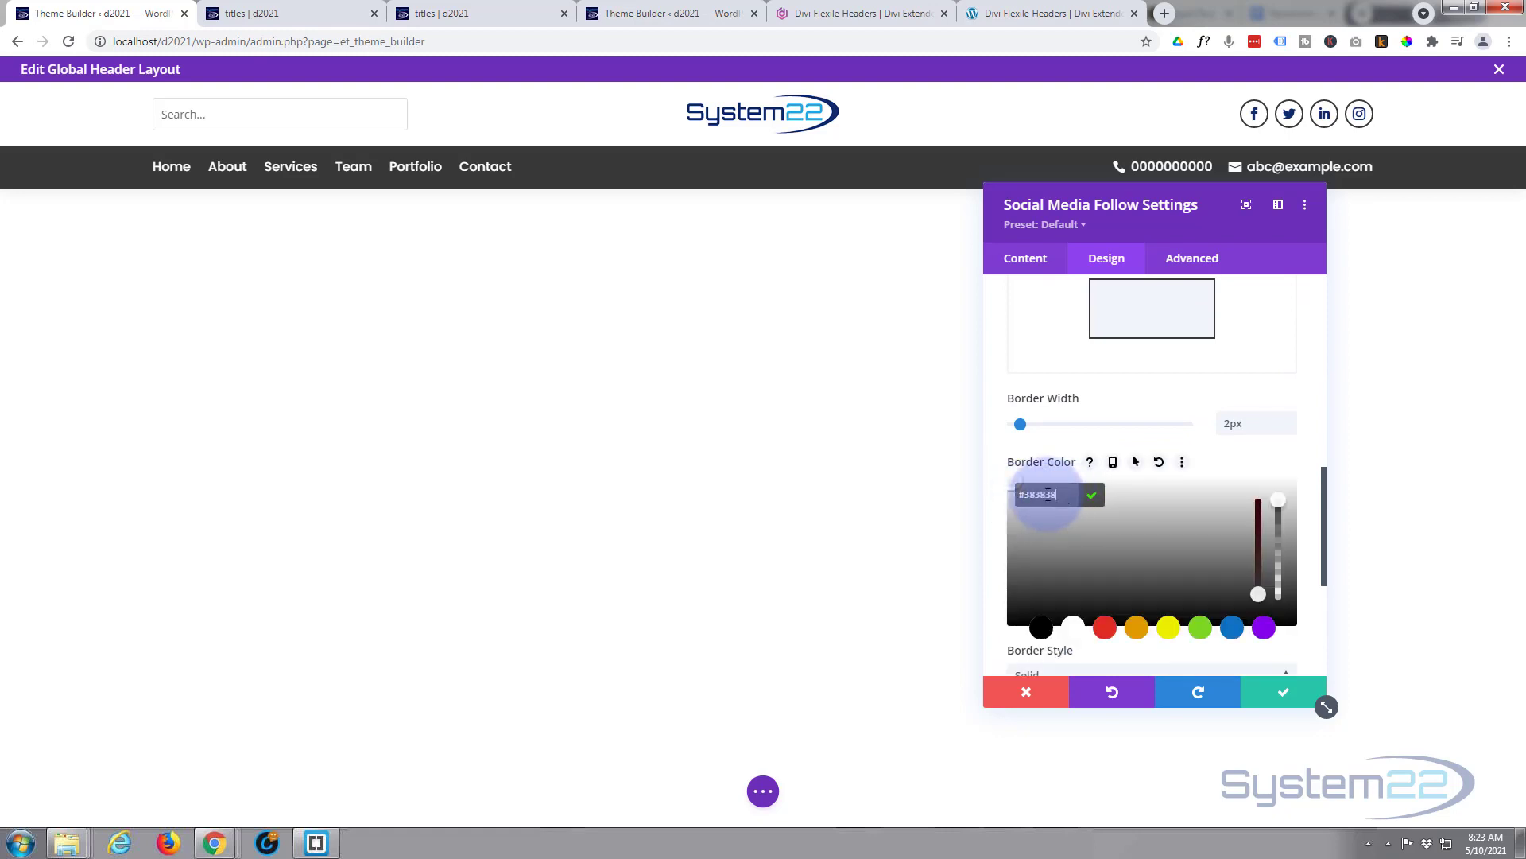
{"action": "type", "text": "#0d2b6f"}
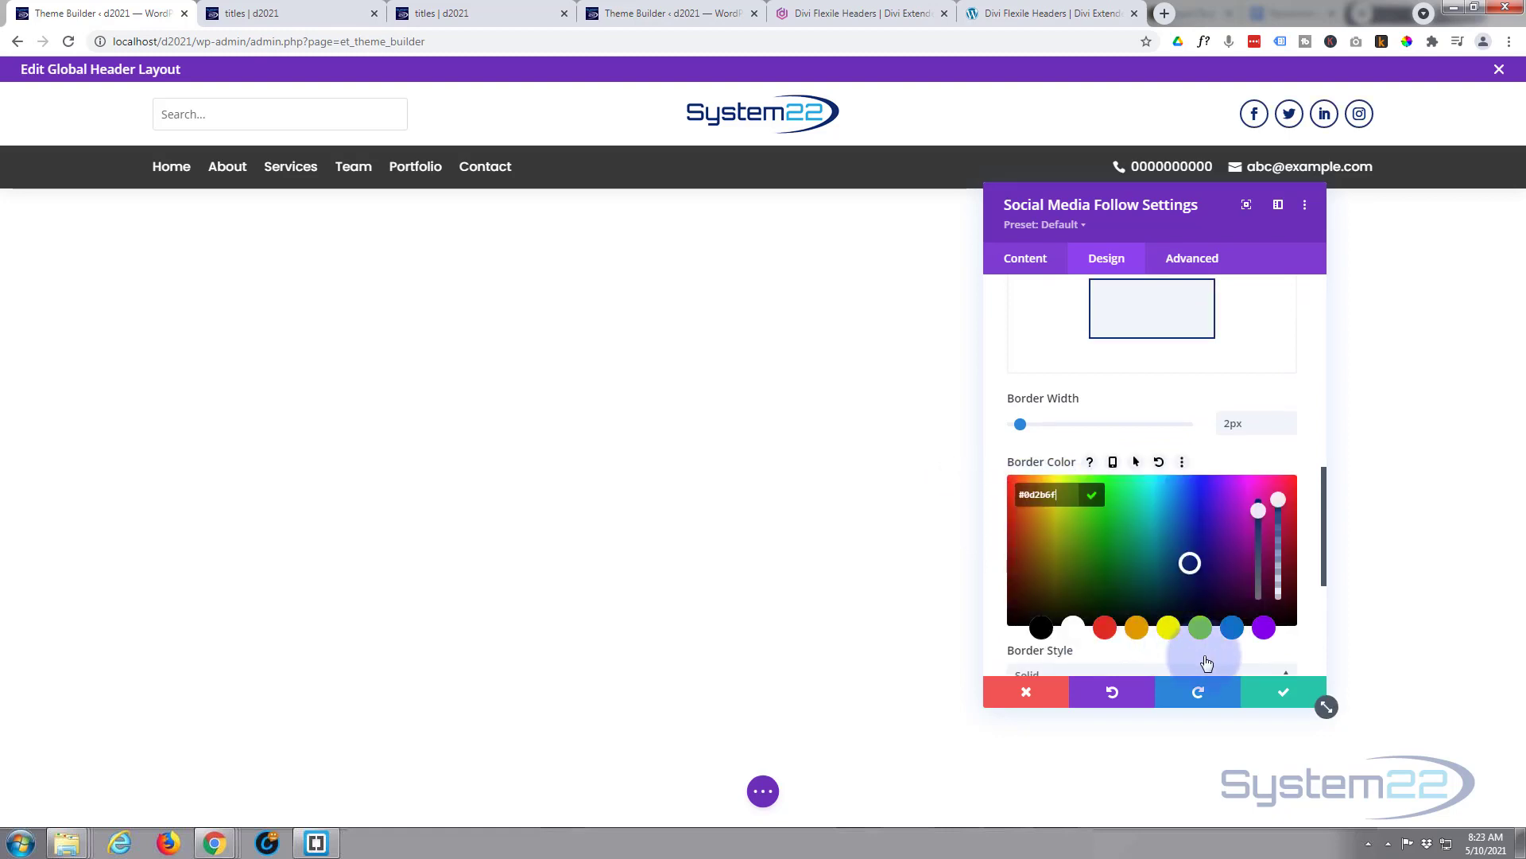
- Review the Facebook network's link settings and close them unchanged
{"action": "scroll", "coordinate": [1138, 485], "scroll_direction": "up", "scroll_amount": 2}
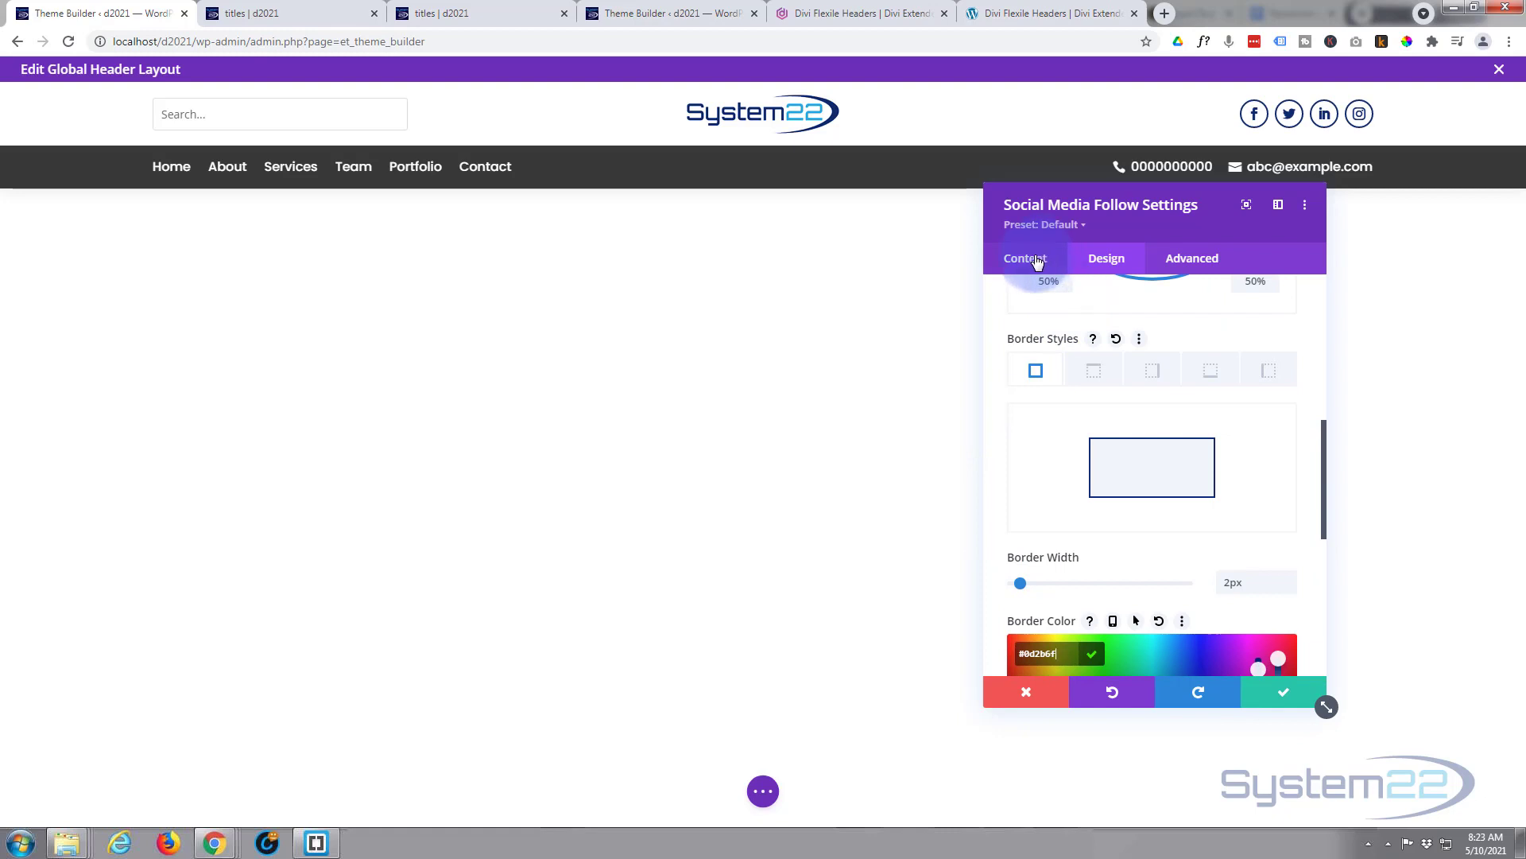
{"action": "left_click", "coordinate": [1038, 261]}
{"action": "left_click", "coordinate": [1022, 345]}
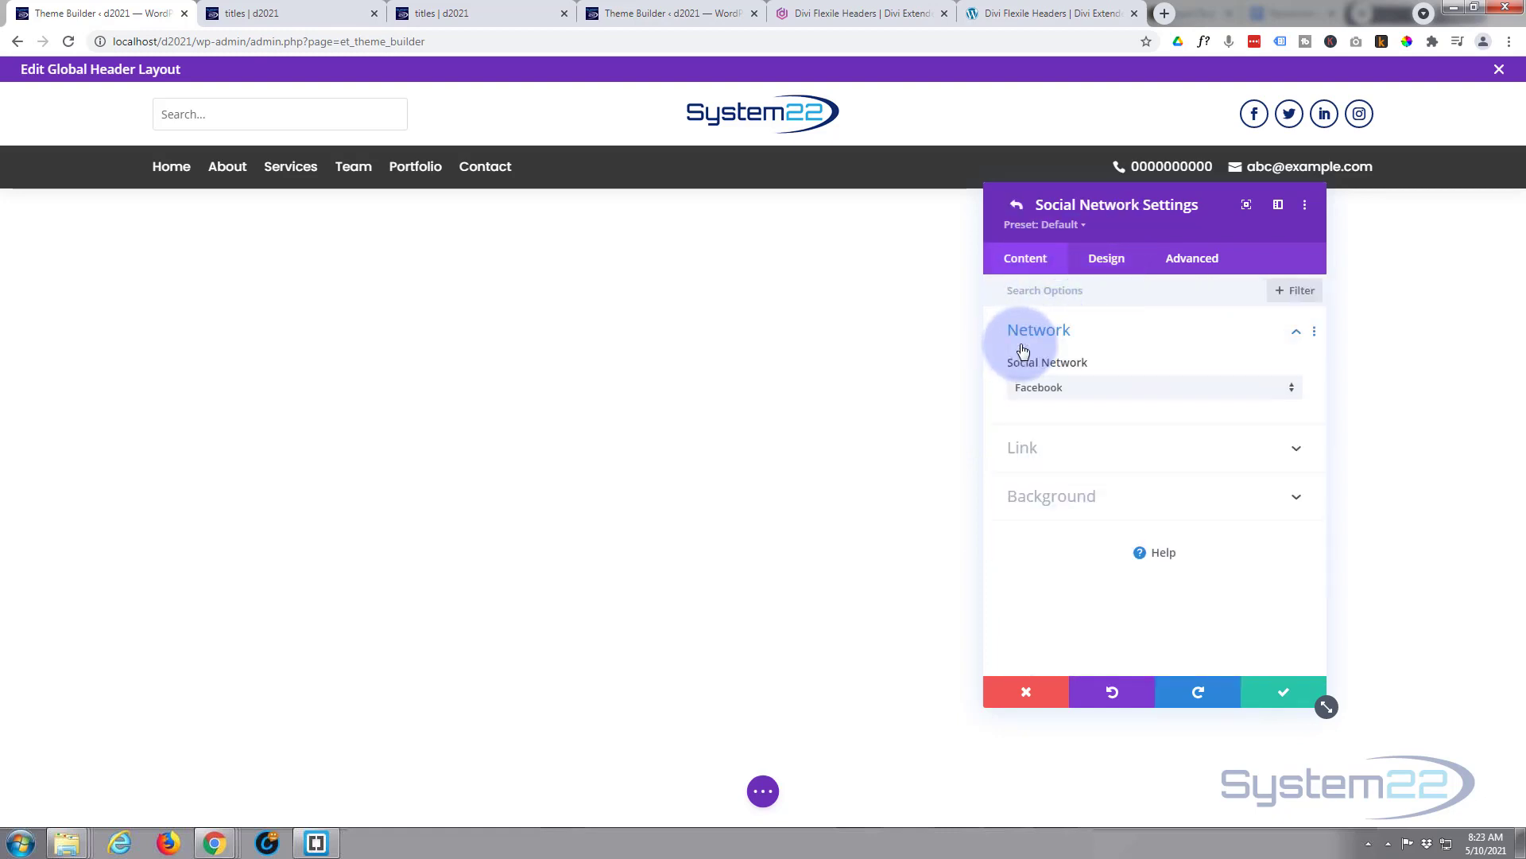
{"action": "left_click", "coordinate": [1101, 448]}
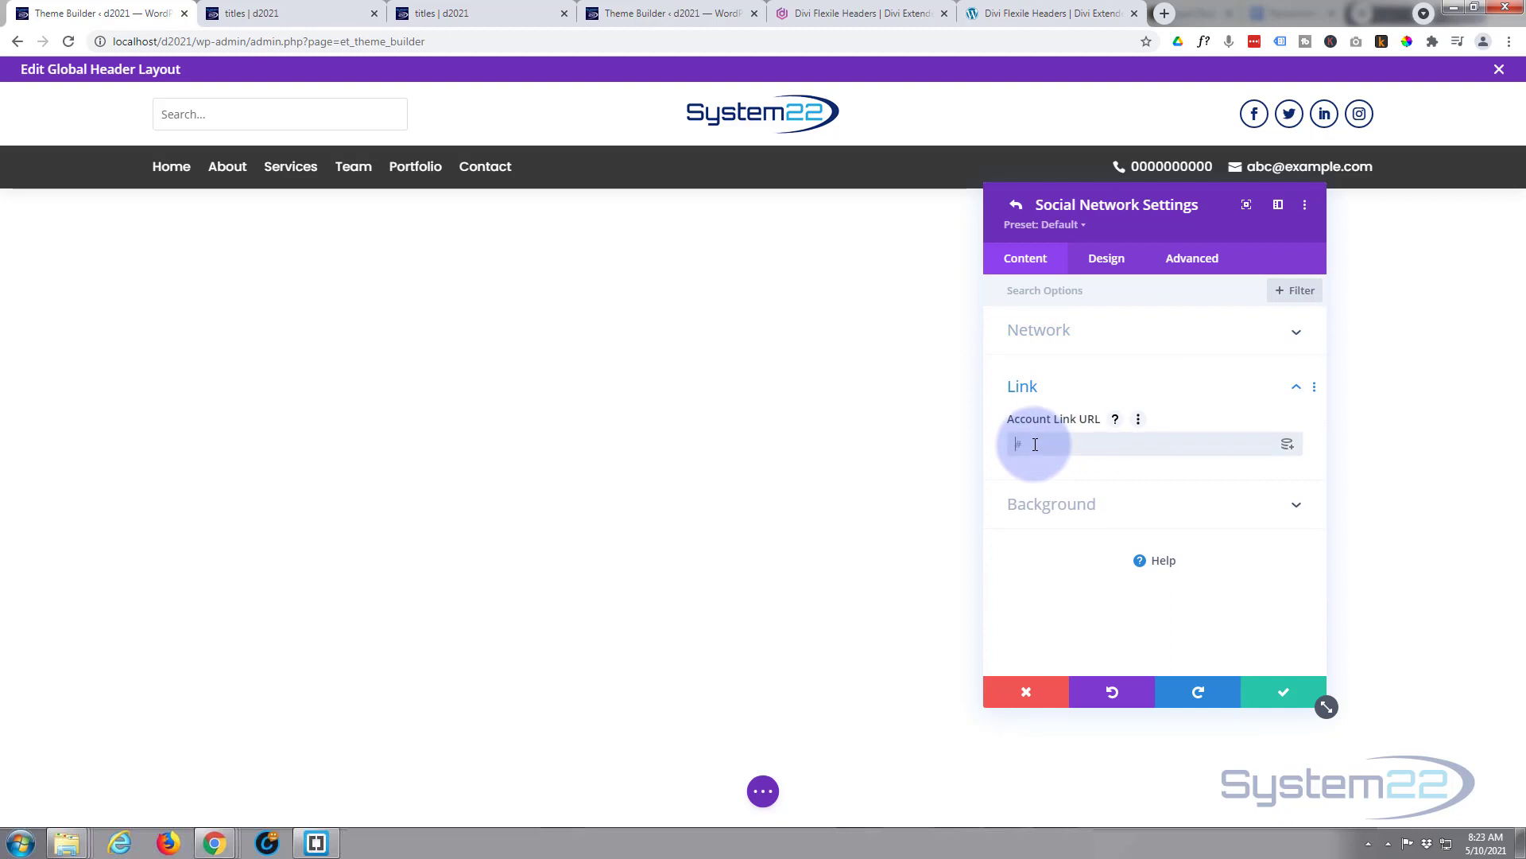
{"action": "left_click", "coordinate": [1025, 694]}
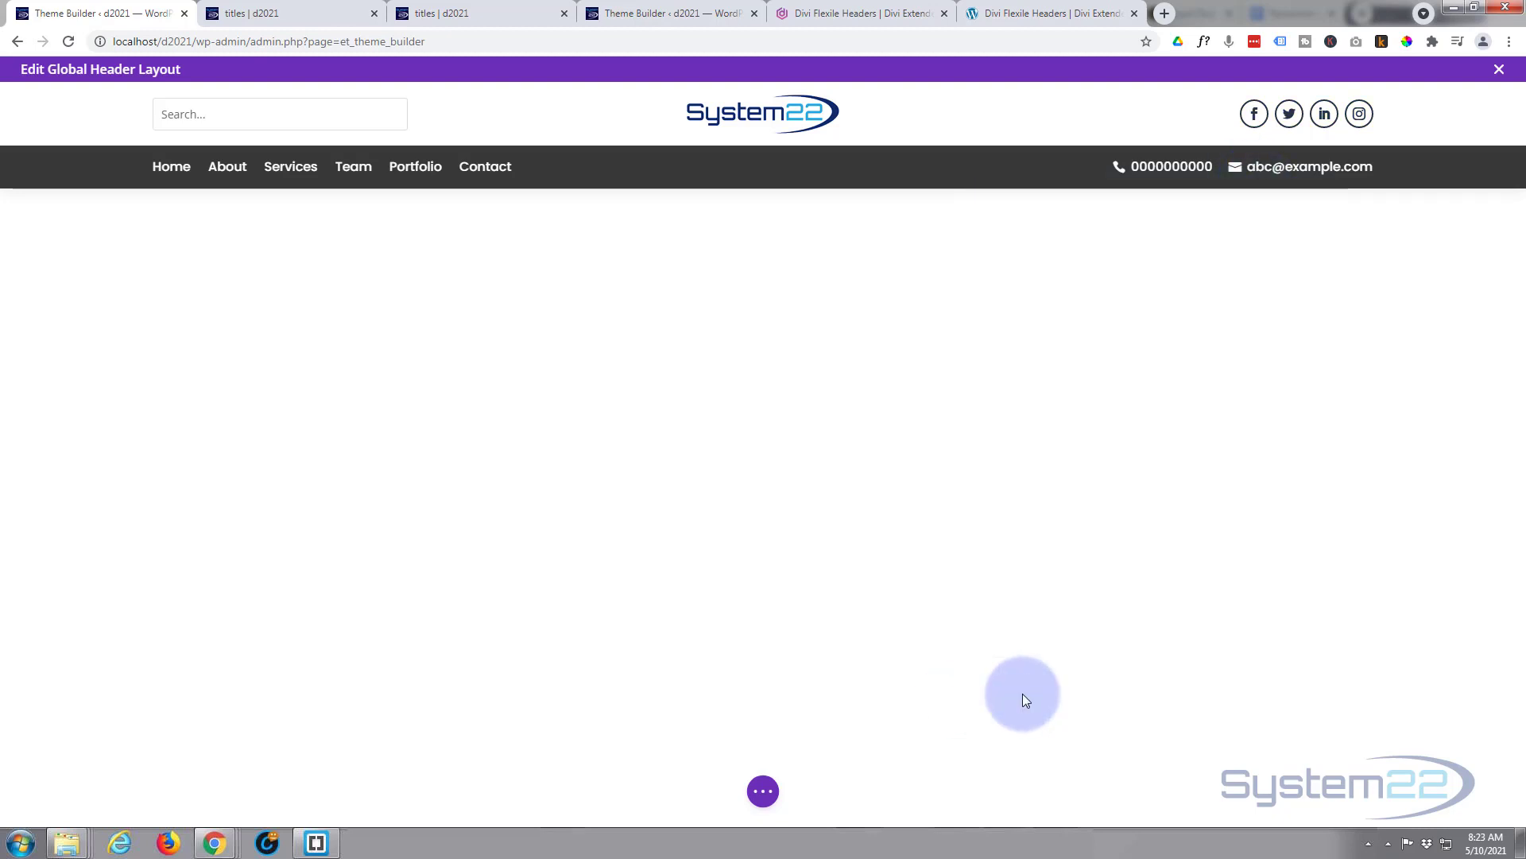
- After checking the live titles page menu, switch the header menu from footer to 'Select a menu'
{"action": "mouse_move", "coordinate": [300, 164]}
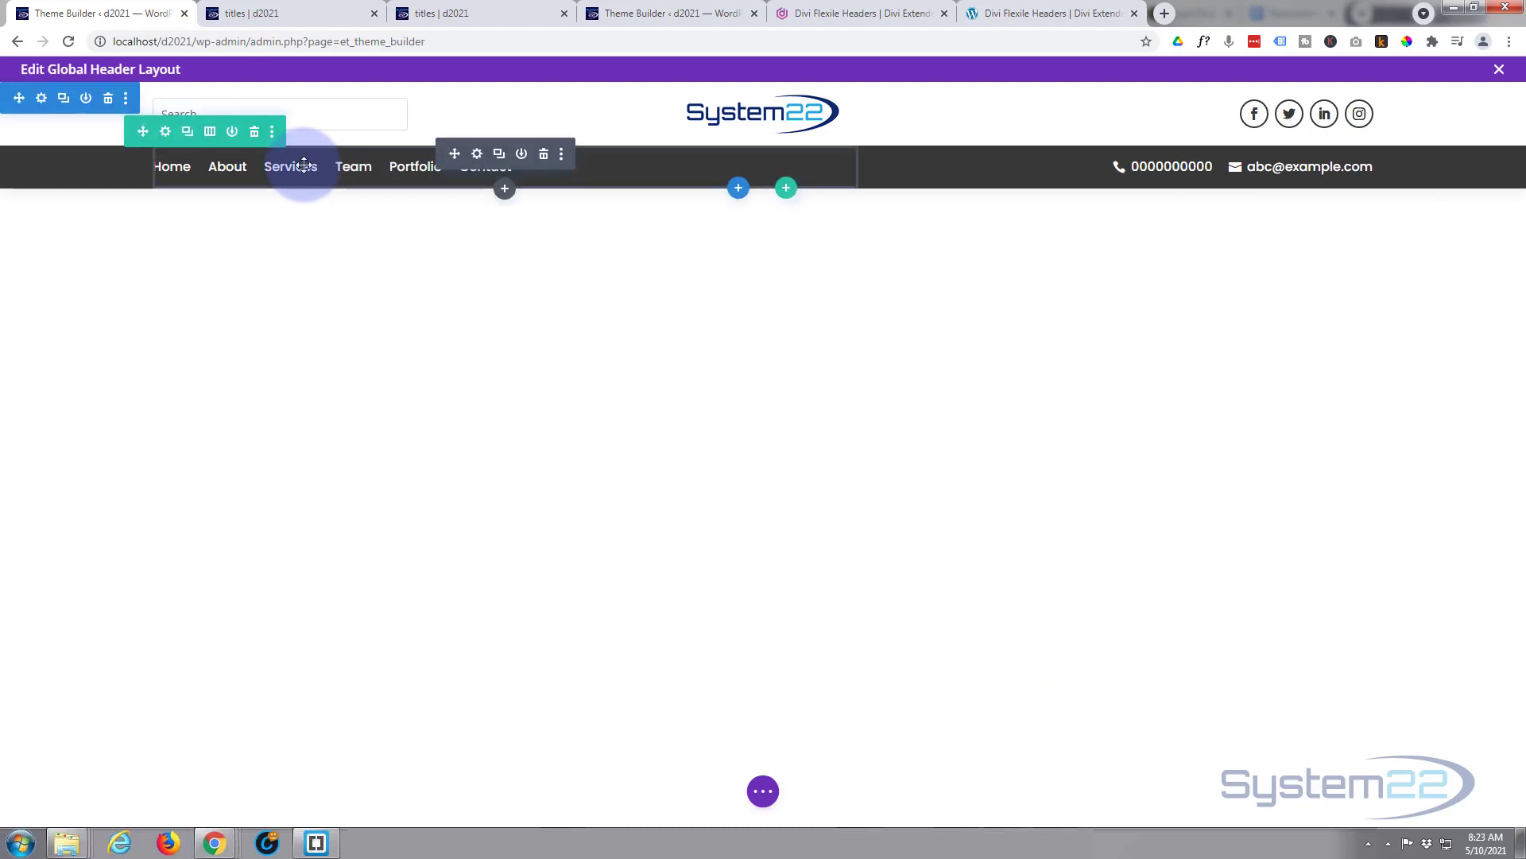
{"action": "left_click", "coordinate": [271, 14]}
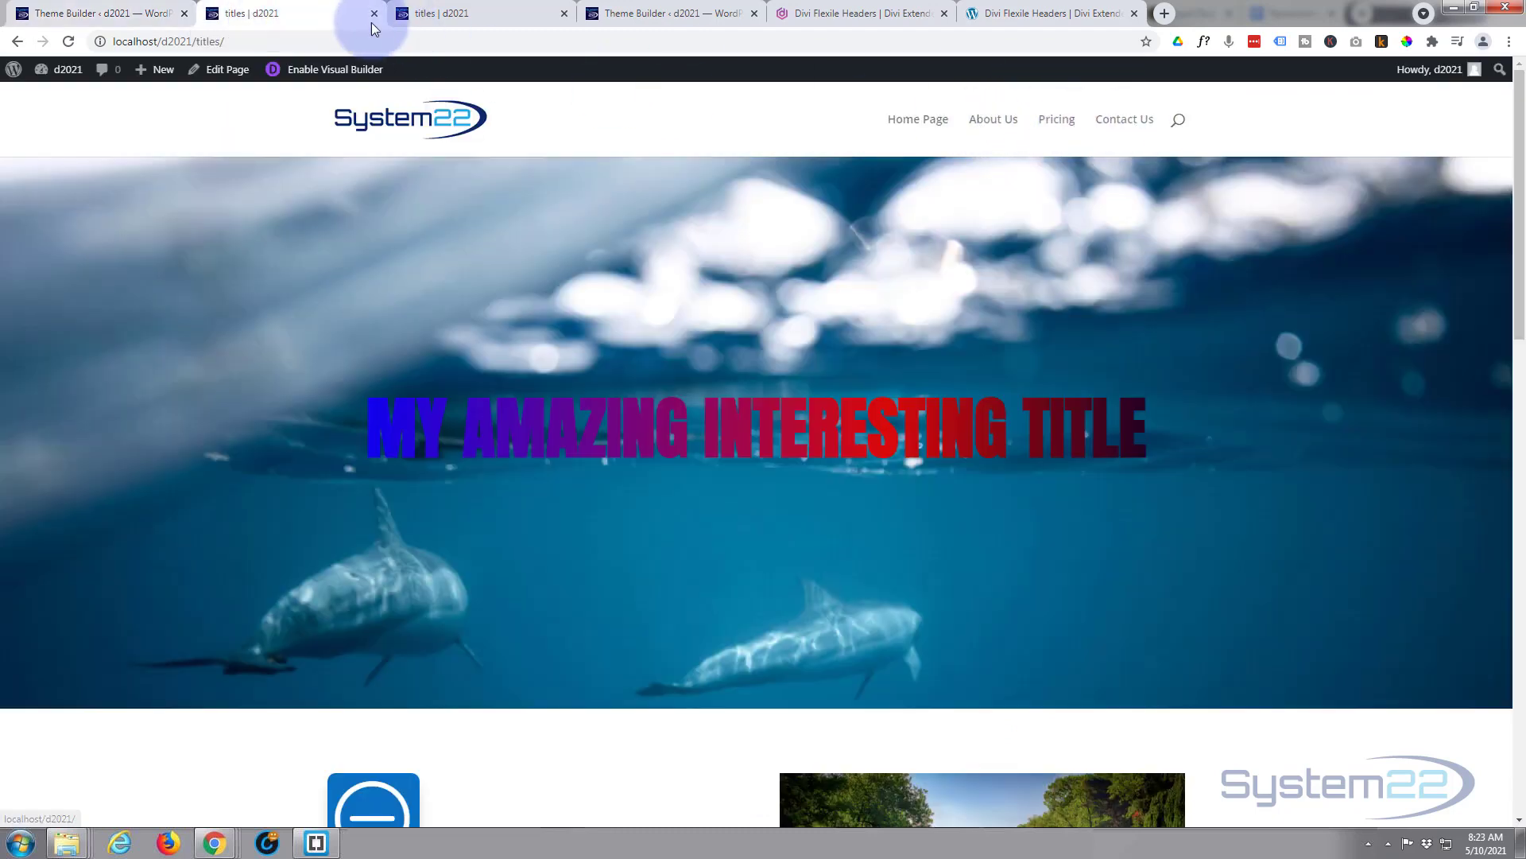
{"action": "left_click", "coordinate": [119, 14]}
{"action": "mouse_move", "coordinate": [283, 163]}
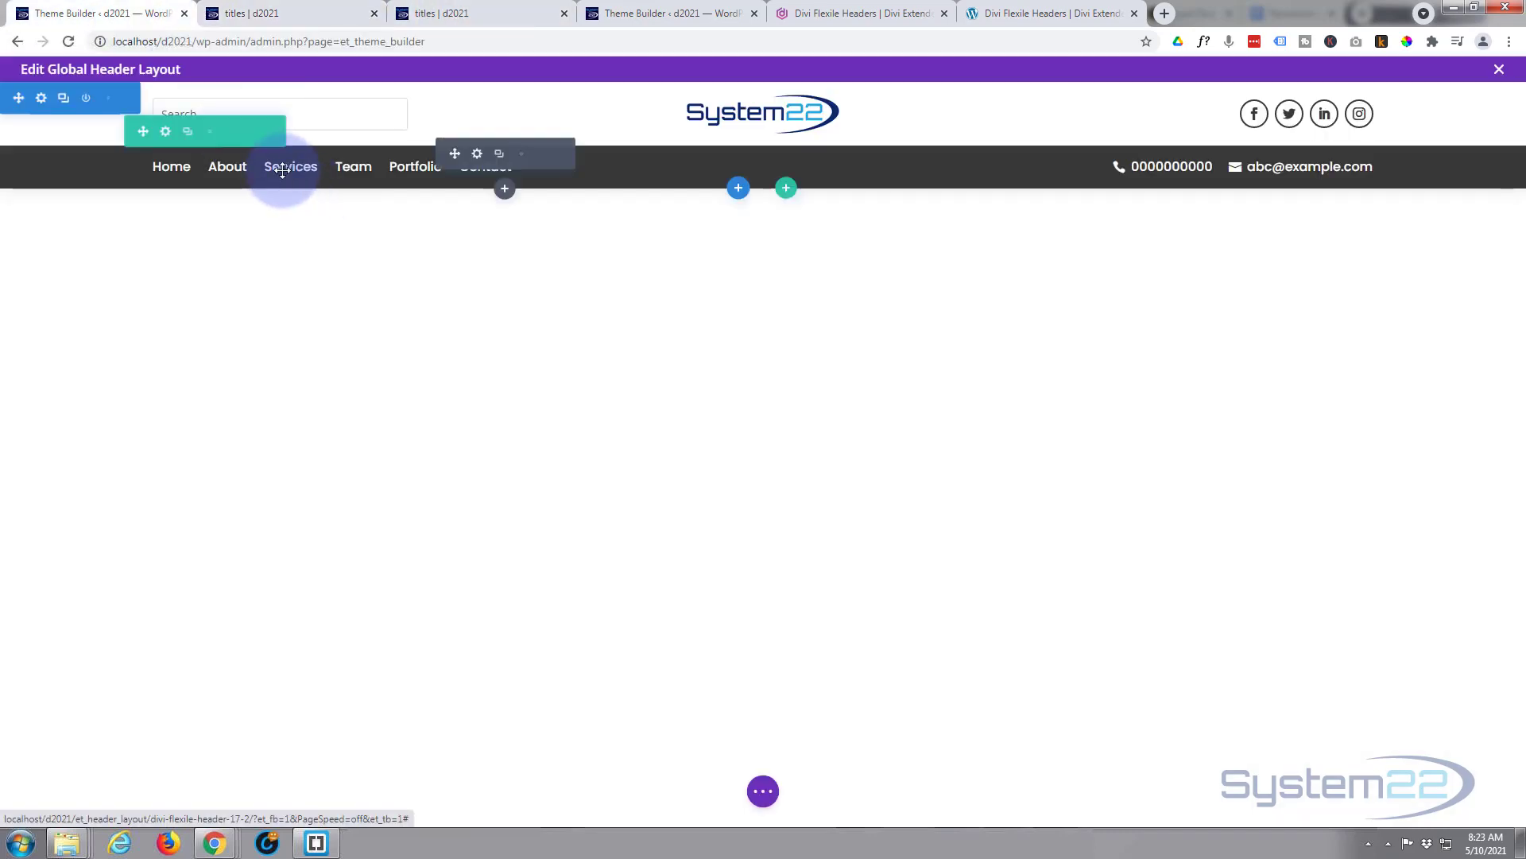
{"action": "left_click", "coordinate": [477, 154]}
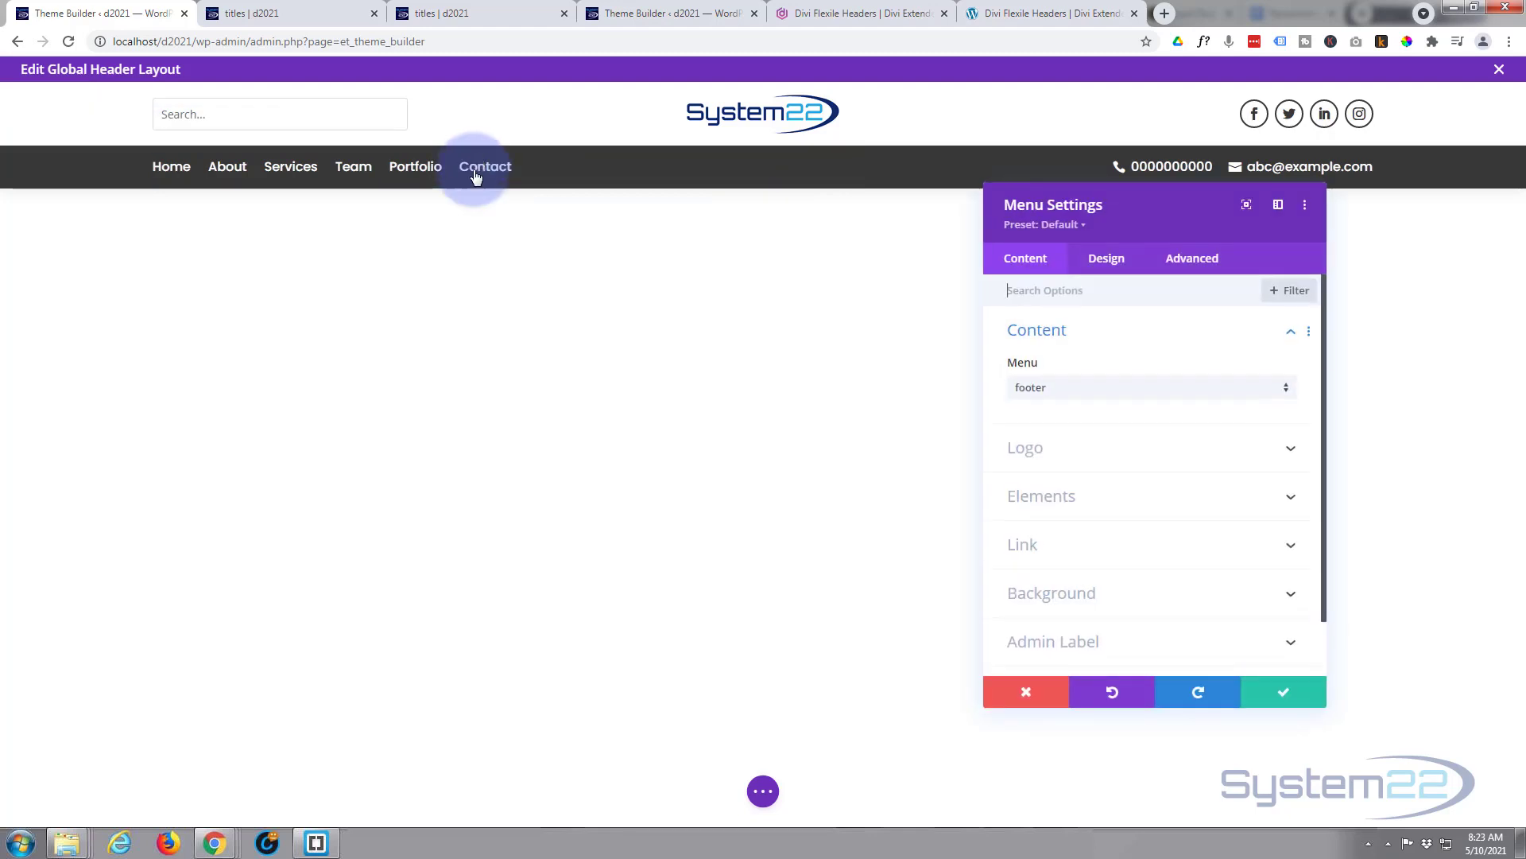
{"action": "left_click", "coordinate": [1148, 394]}
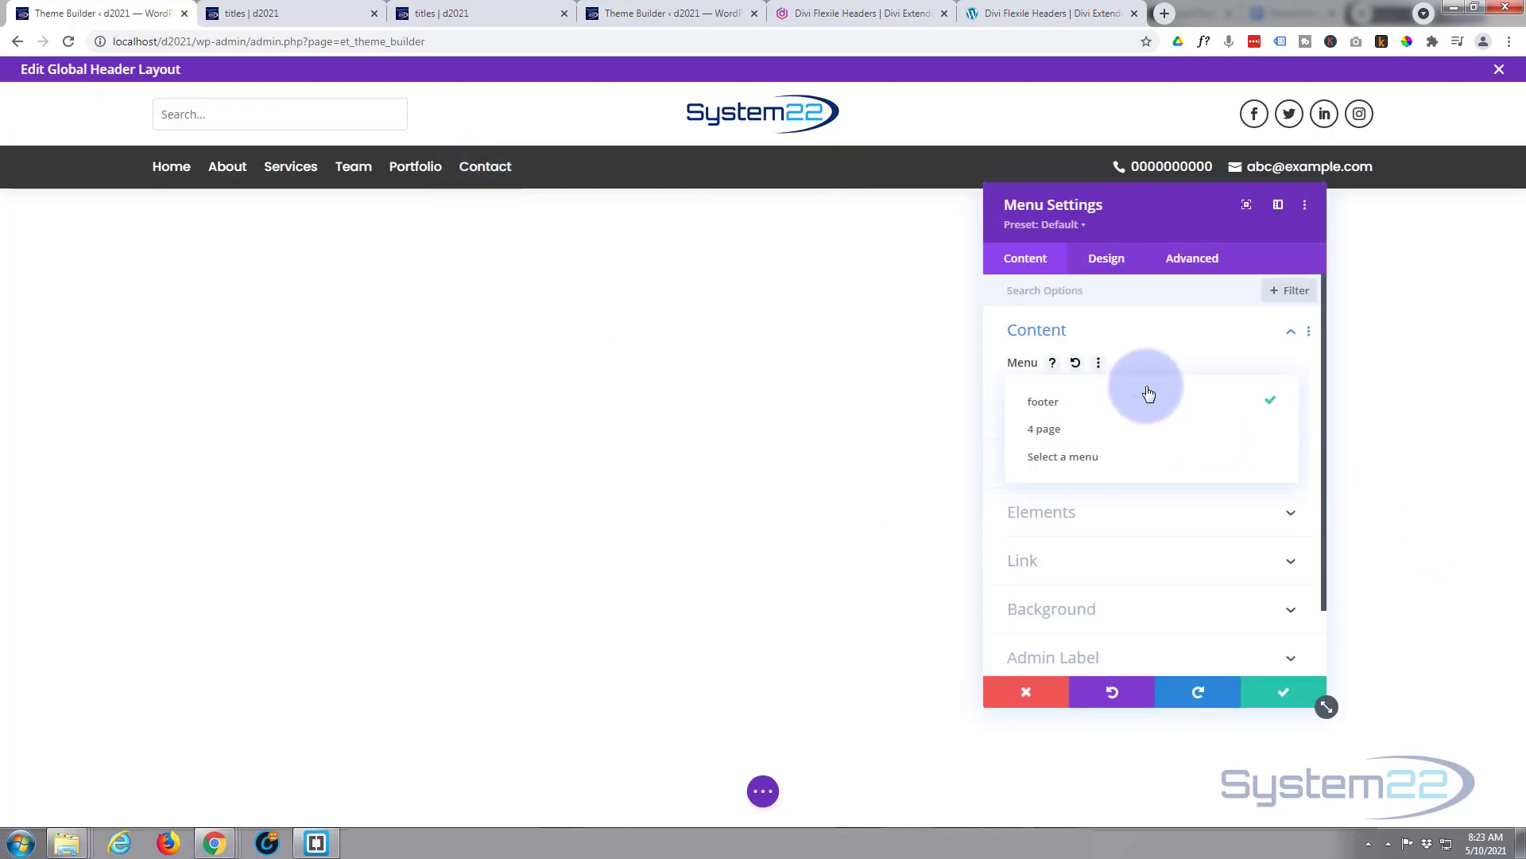
{"action": "left_click", "coordinate": [1112, 457]}
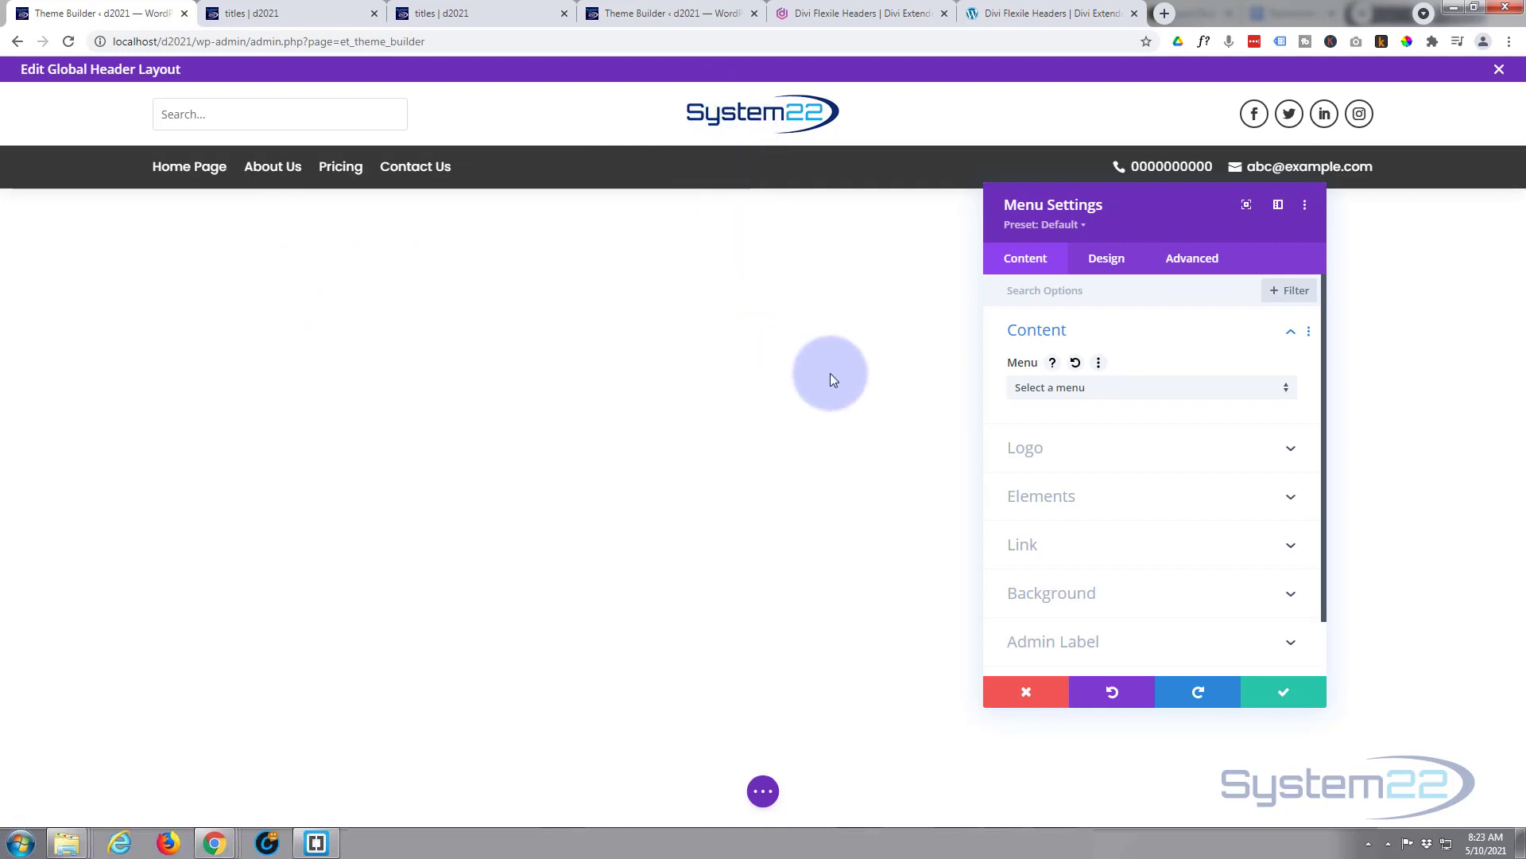
- Save the menu change, then change the menu row background from #383838 to navy #0d2b6f
{"action": "left_click", "coordinate": [1293, 695]}
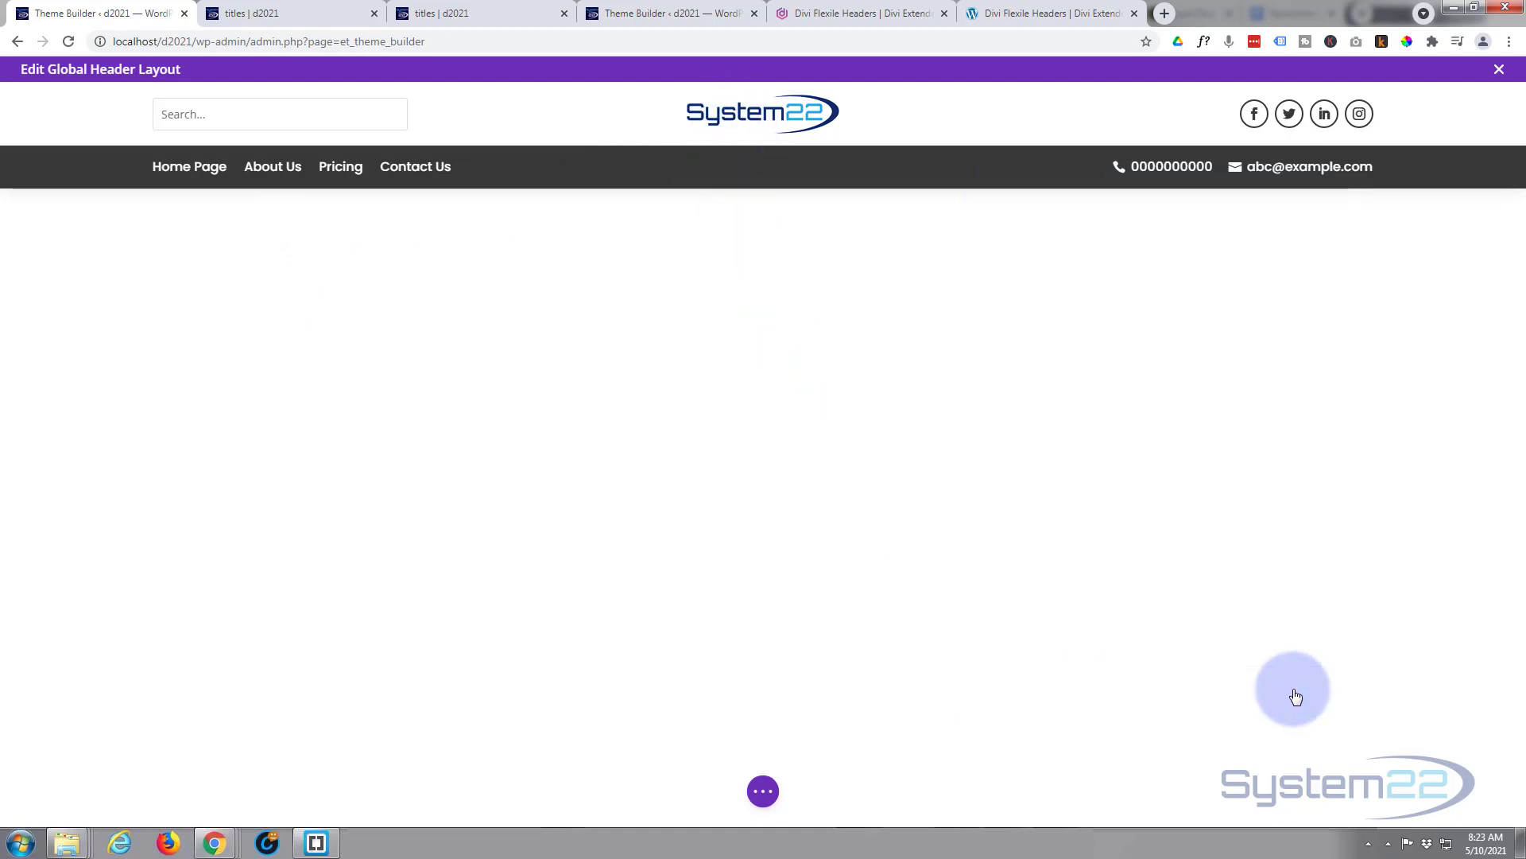
{"action": "mouse_move", "coordinate": [538, 164]}
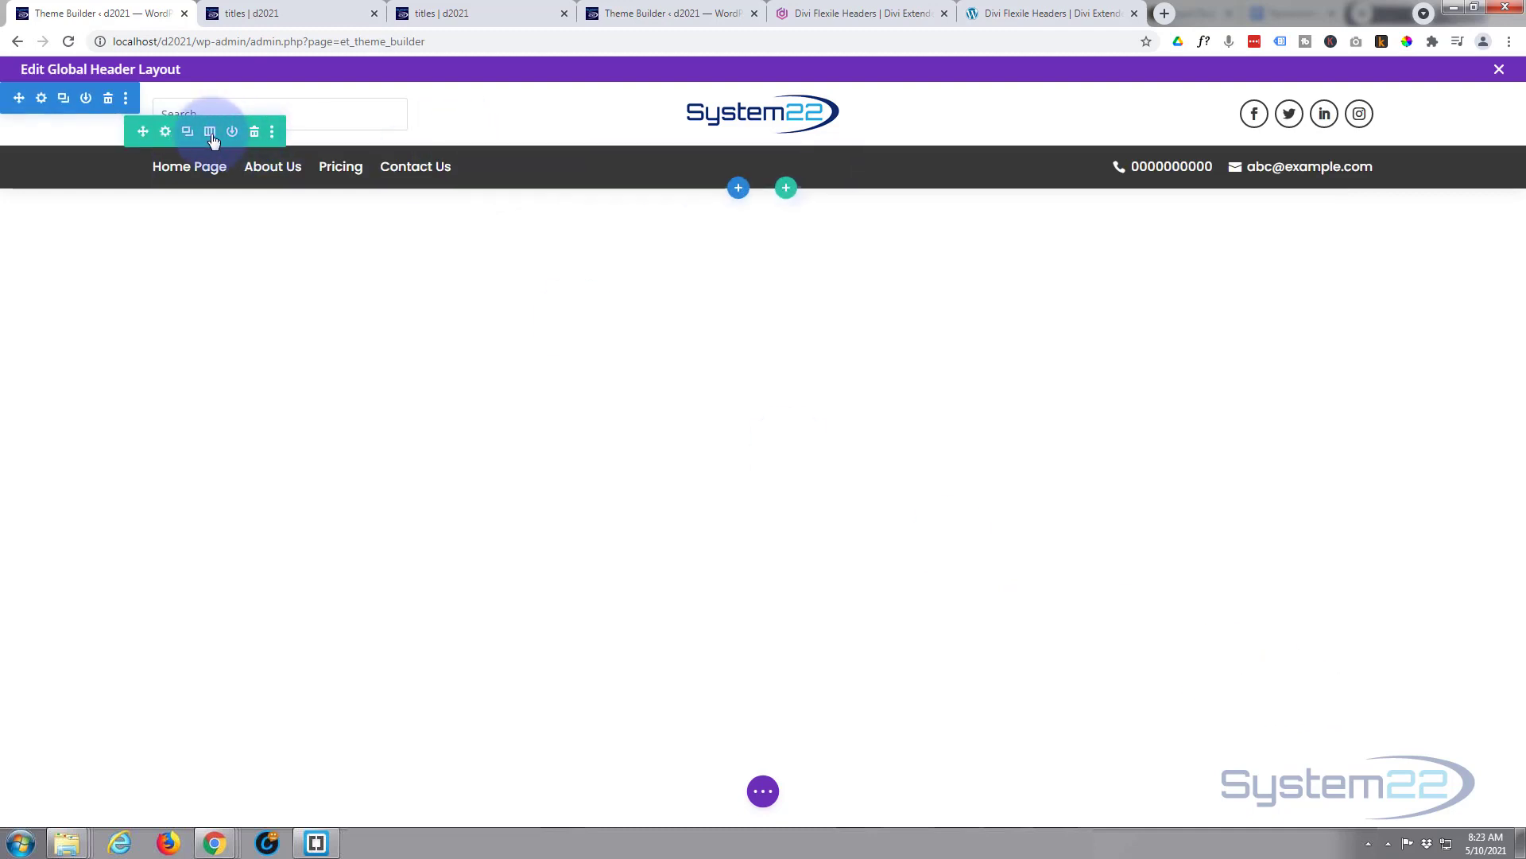
{"action": "left_click", "coordinate": [166, 132]}
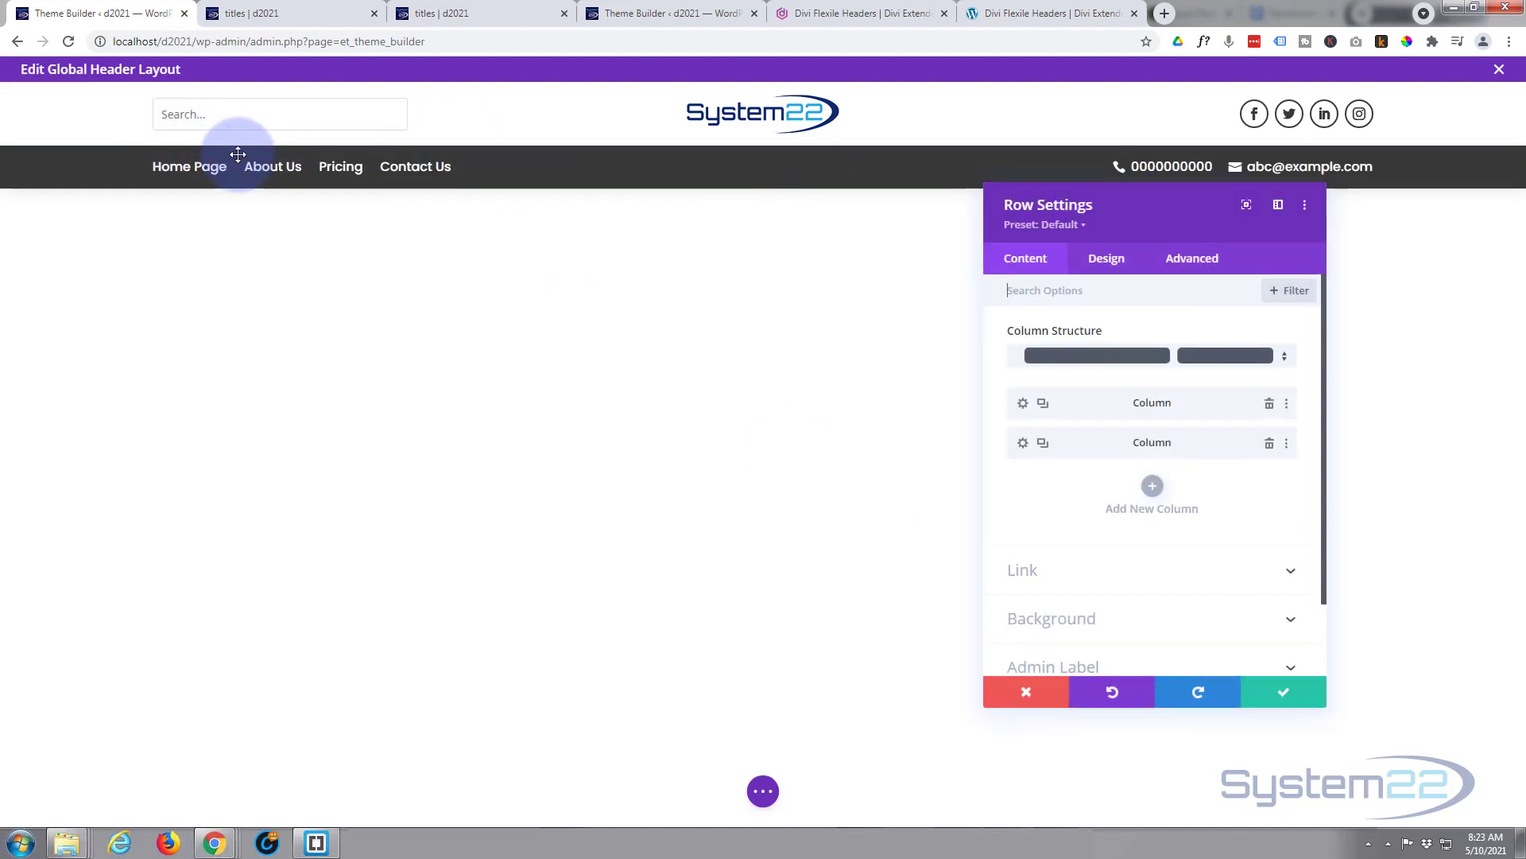
{"action": "left_click", "coordinate": [1105, 619]}
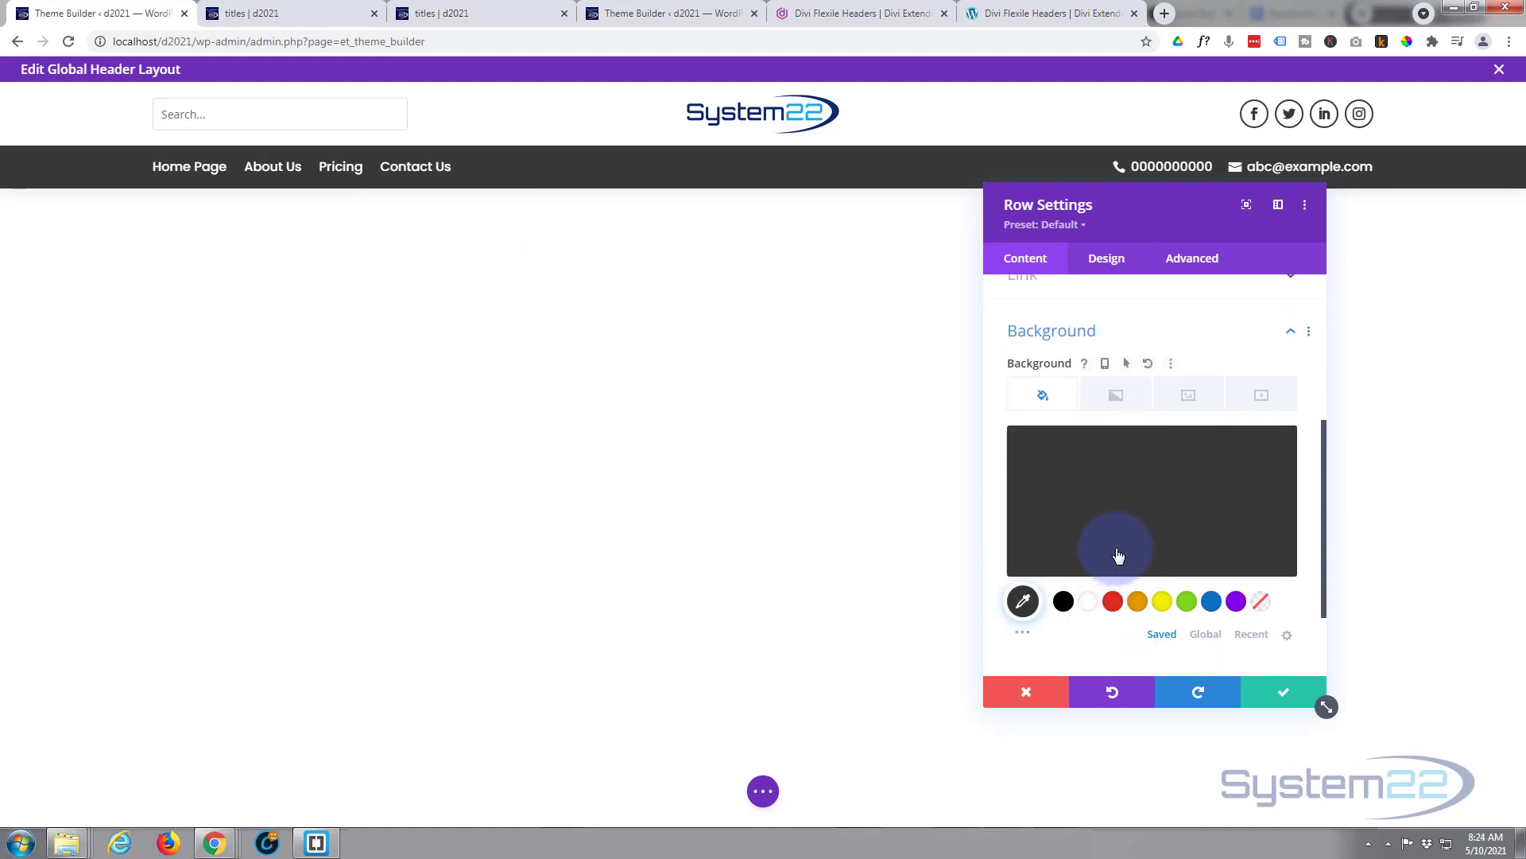
{"action": "left_click", "coordinate": [1063, 439]}
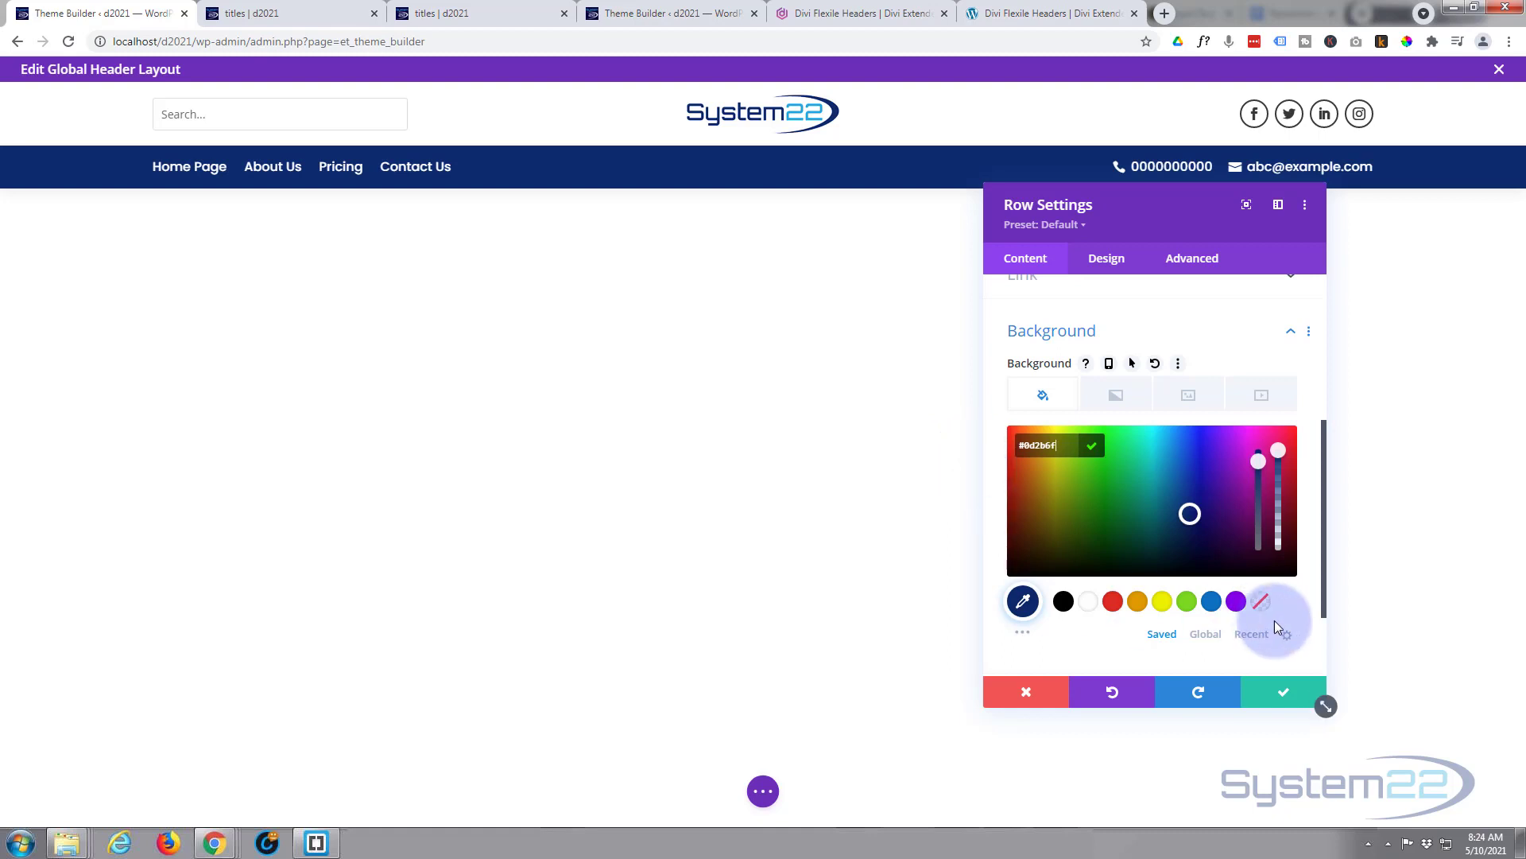
{"action": "left_click", "coordinate": [1285, 692]}
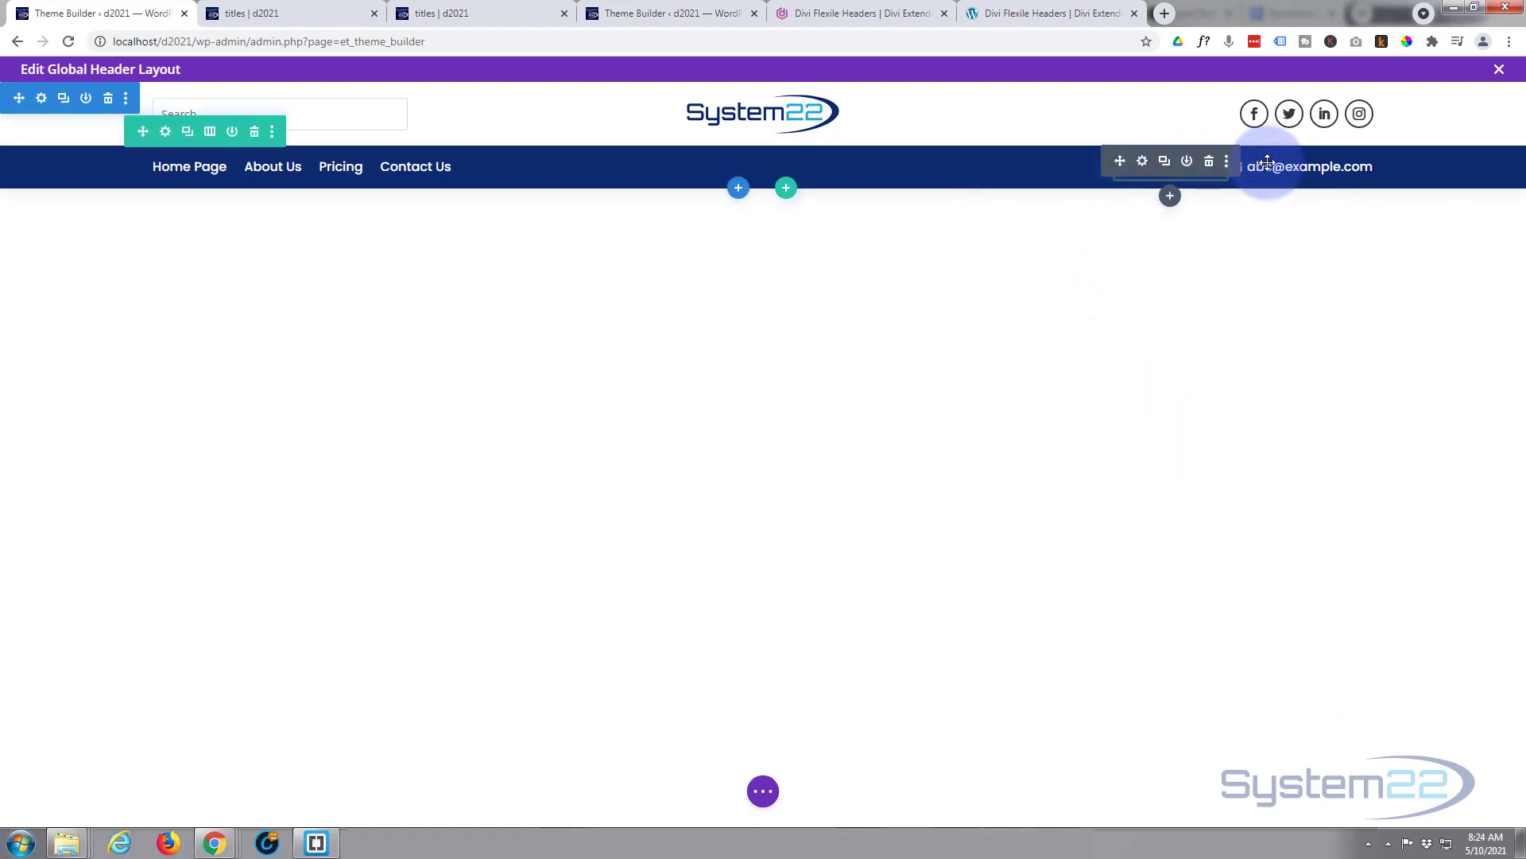
- Replace the phone blurb's placeholder number with the site's phone number and save
{"action": "left_click", "coordinate": [1142, 162]}
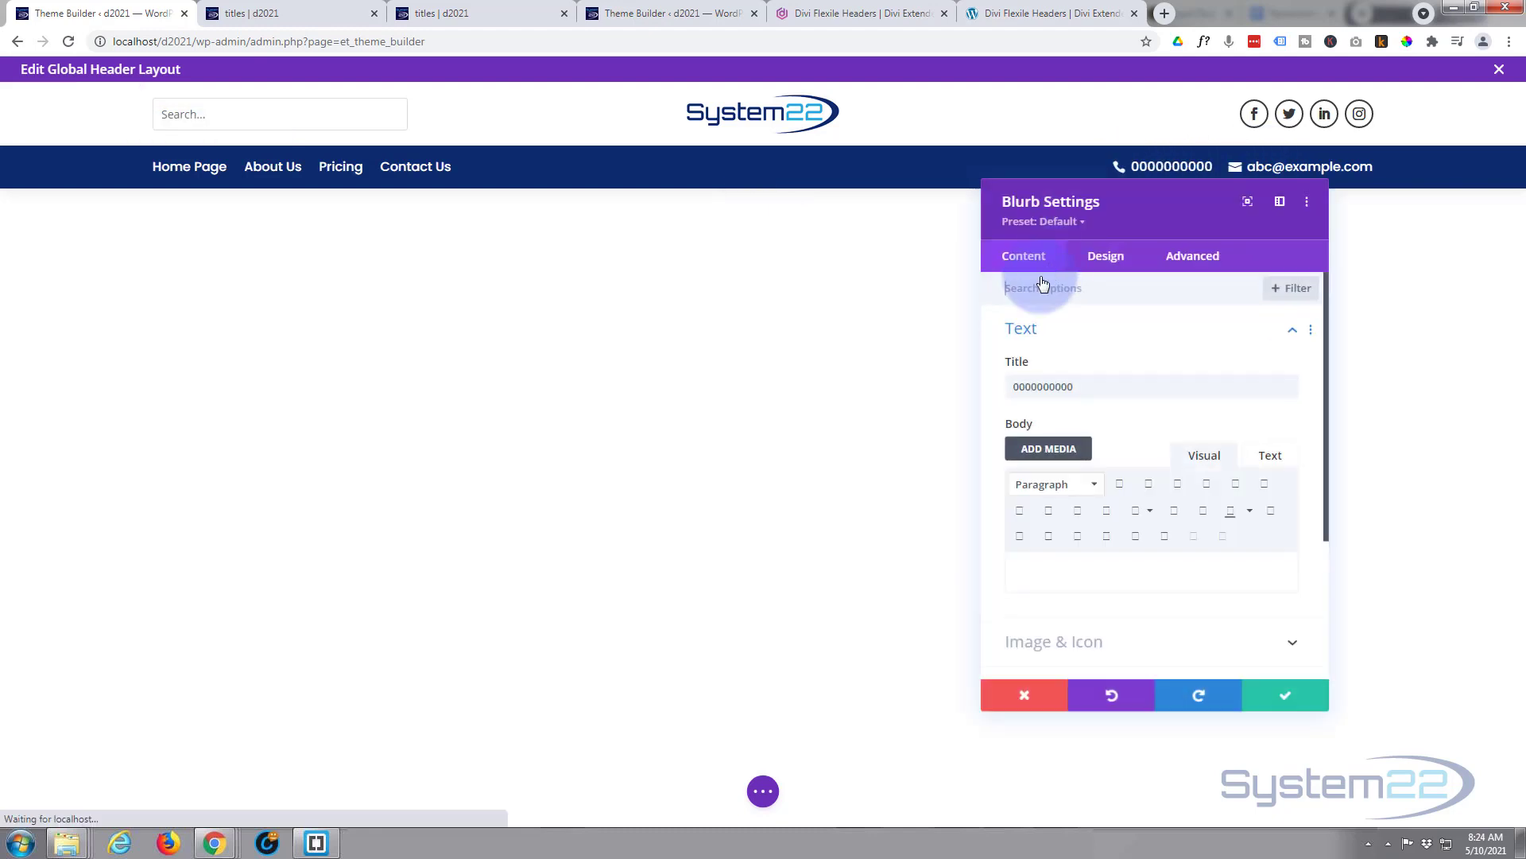
{"action": "left_click_drag", "start_coordinate": [1084, 387], "coordinate": [992, 384]}
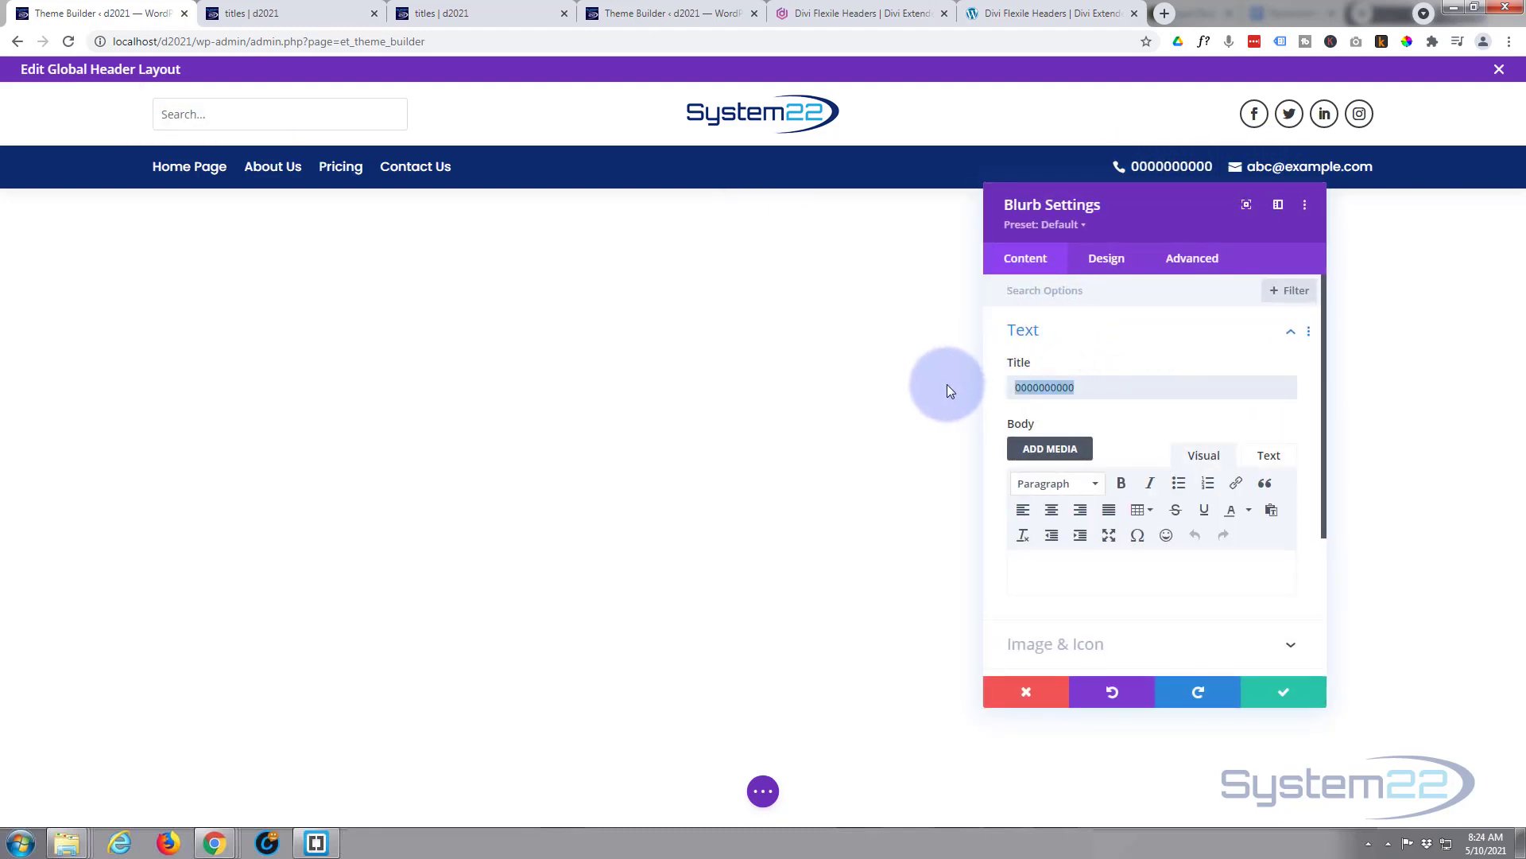
{"action": "left_click", "coordinate": [1288, 697]}
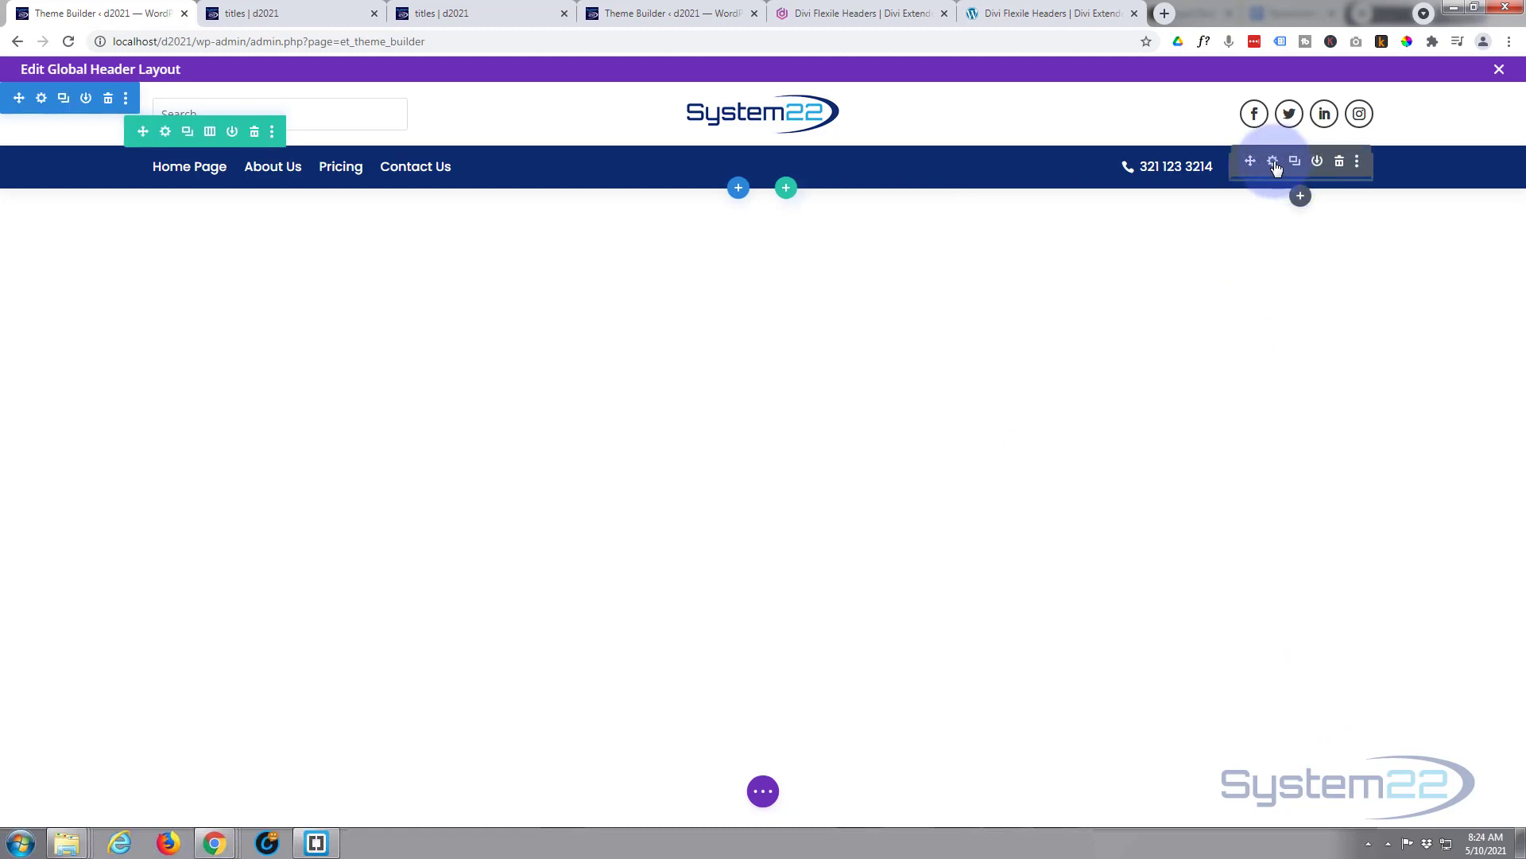
- Replace the email blurb's title with the site's email address and save
{"action": "left_click", "coordinate": [1273, 163]}
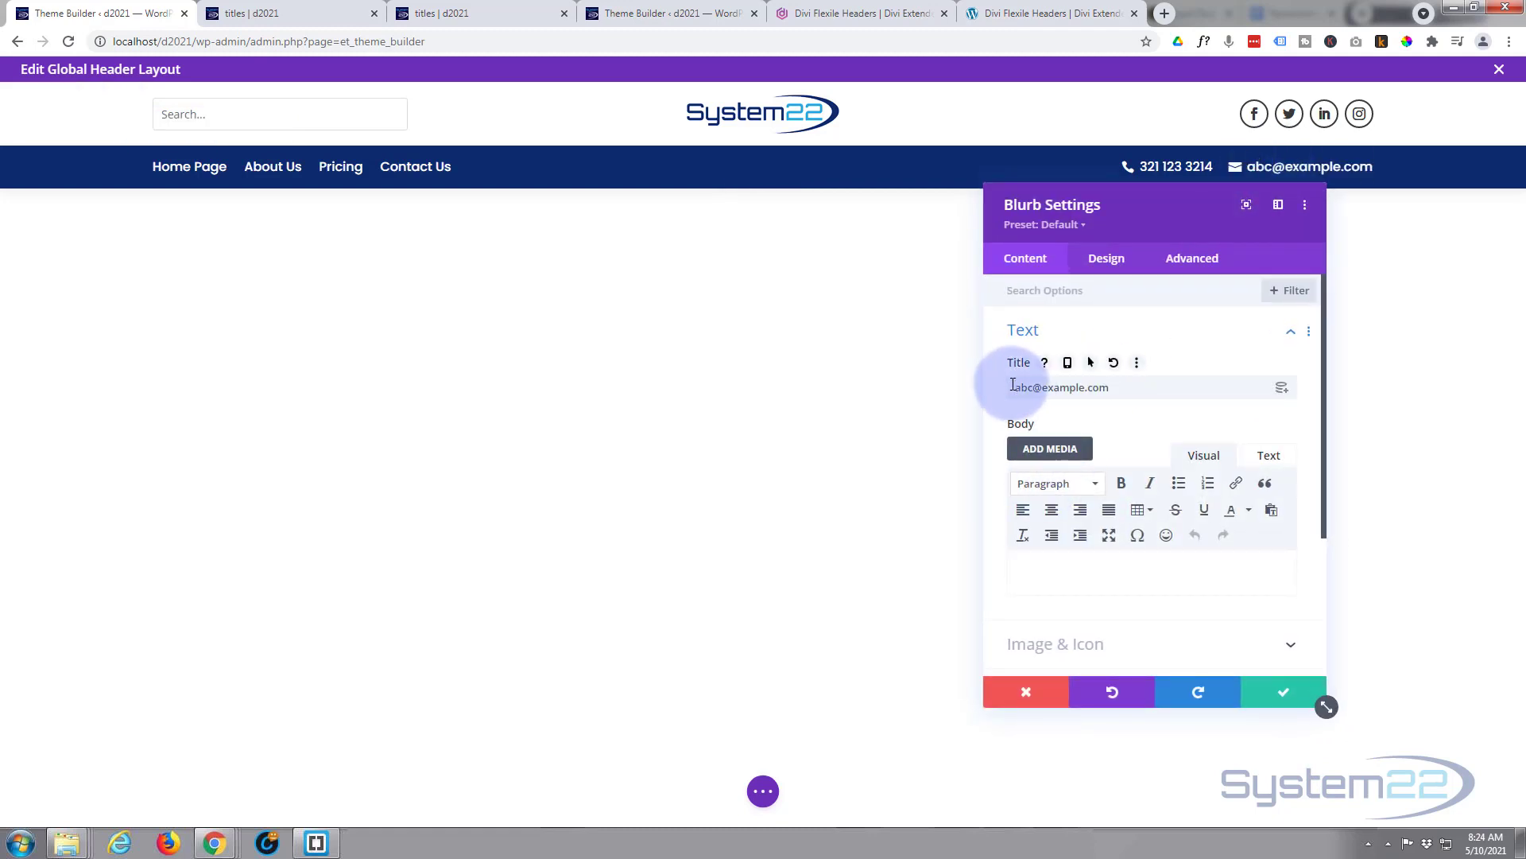
{"action": "left_click_drag", "start_coordinate": [1013, 385], "coordinate": [1170, 390]}
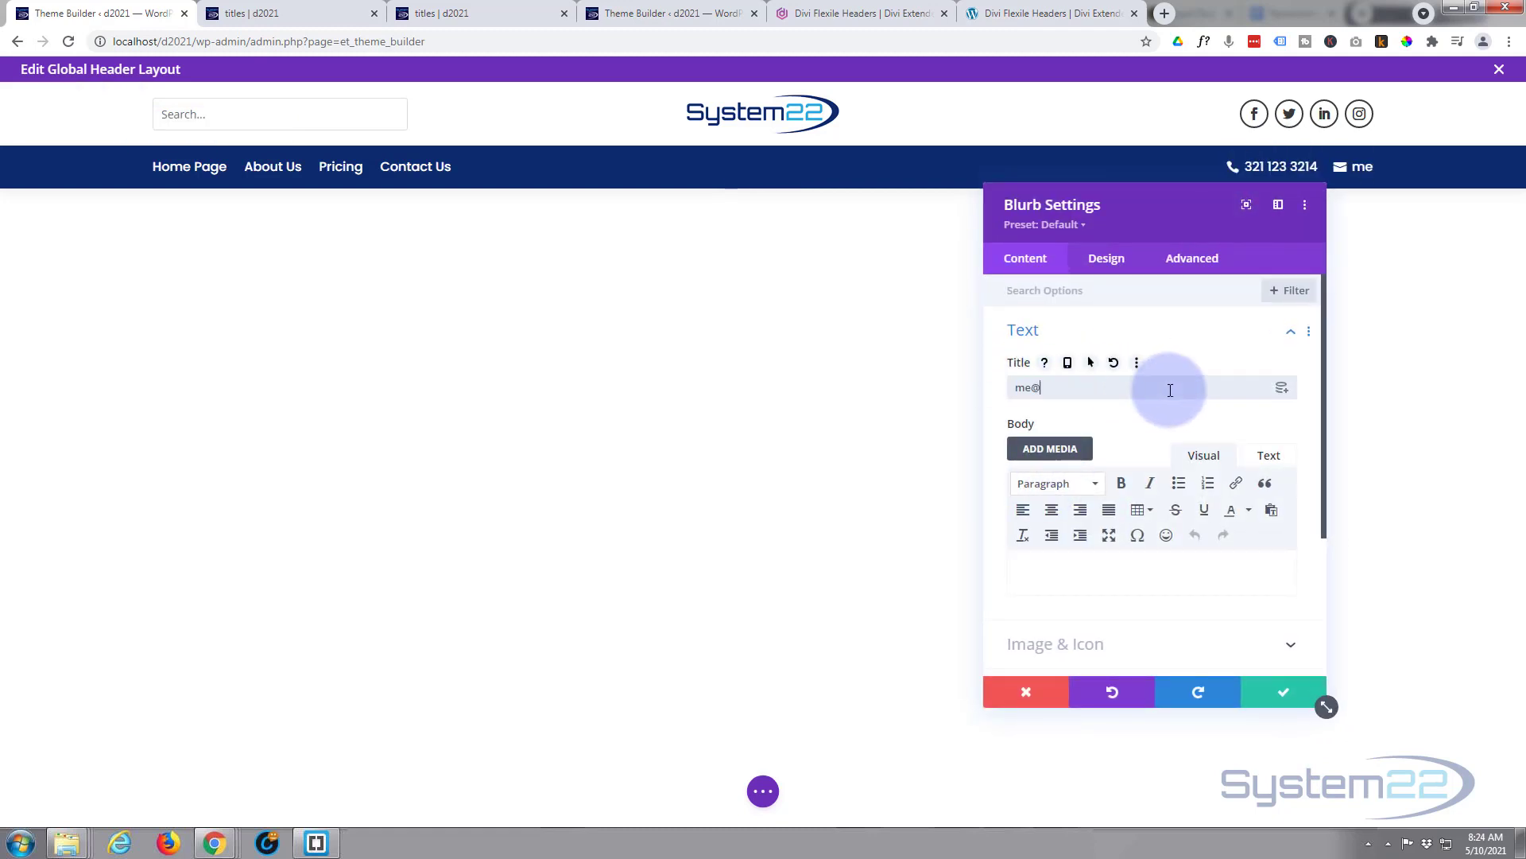
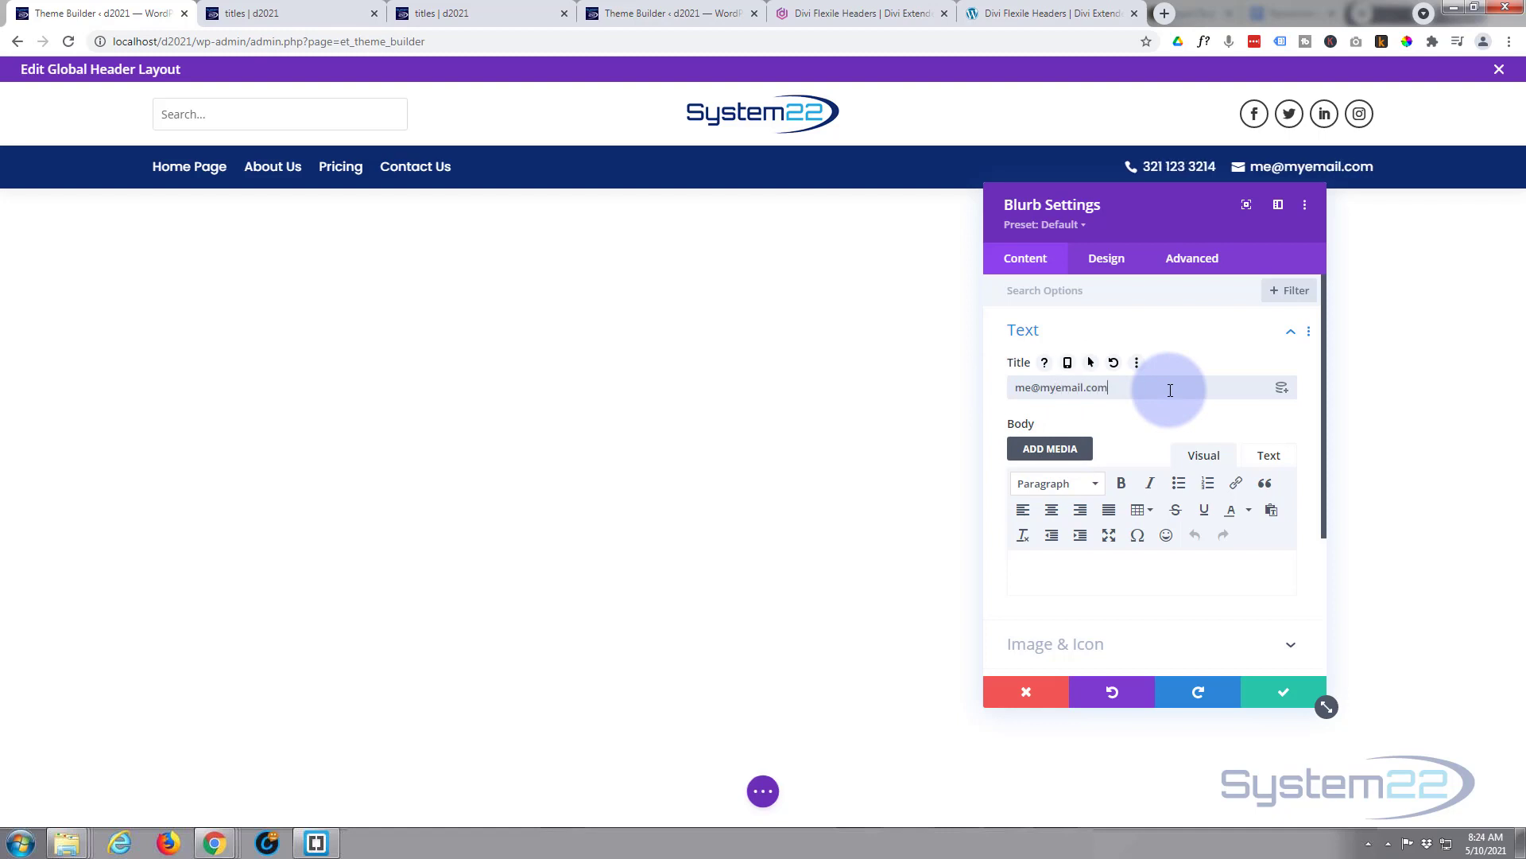
{"action": "left_click", "coordinate": [1296, 704]}
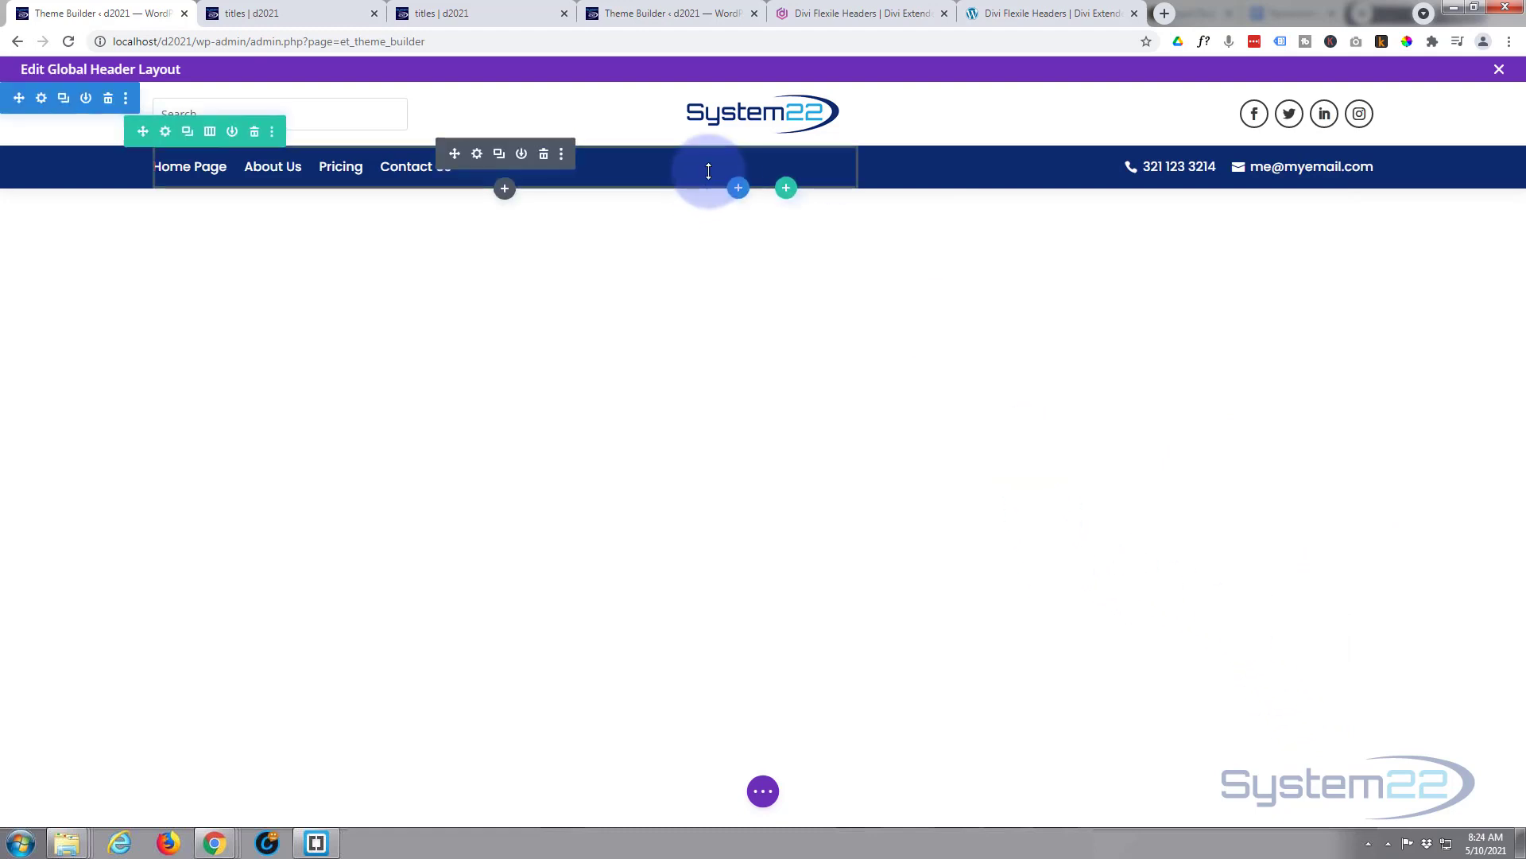
- Close the Global Header layout editor and save all Theme Builder changes
{"action": "left_click", "coordinate": [763, 791]}
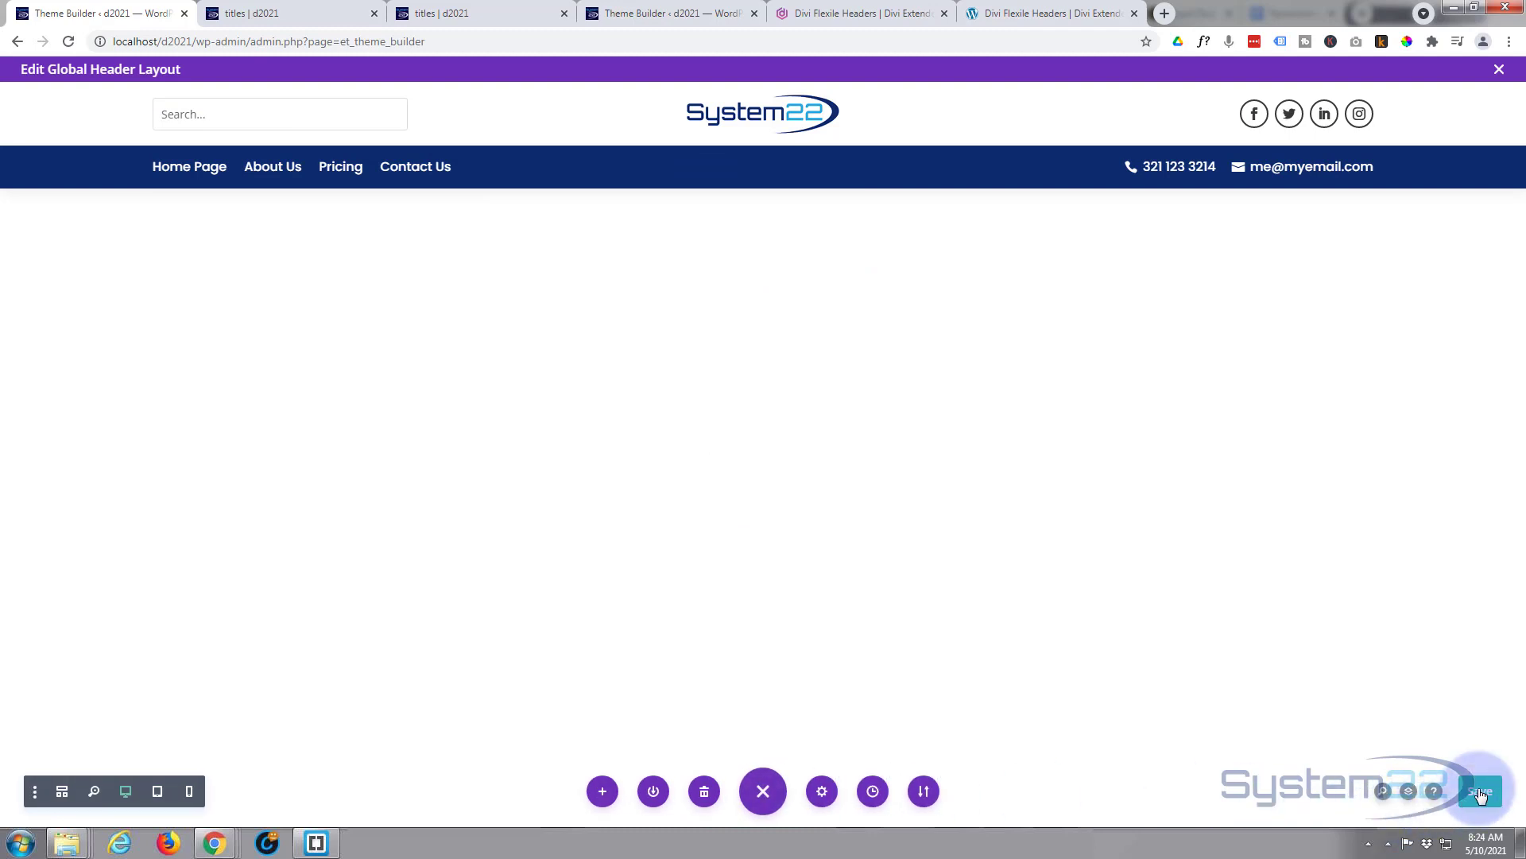
{"action": "left_click", "coordinate": [1500, 70]}
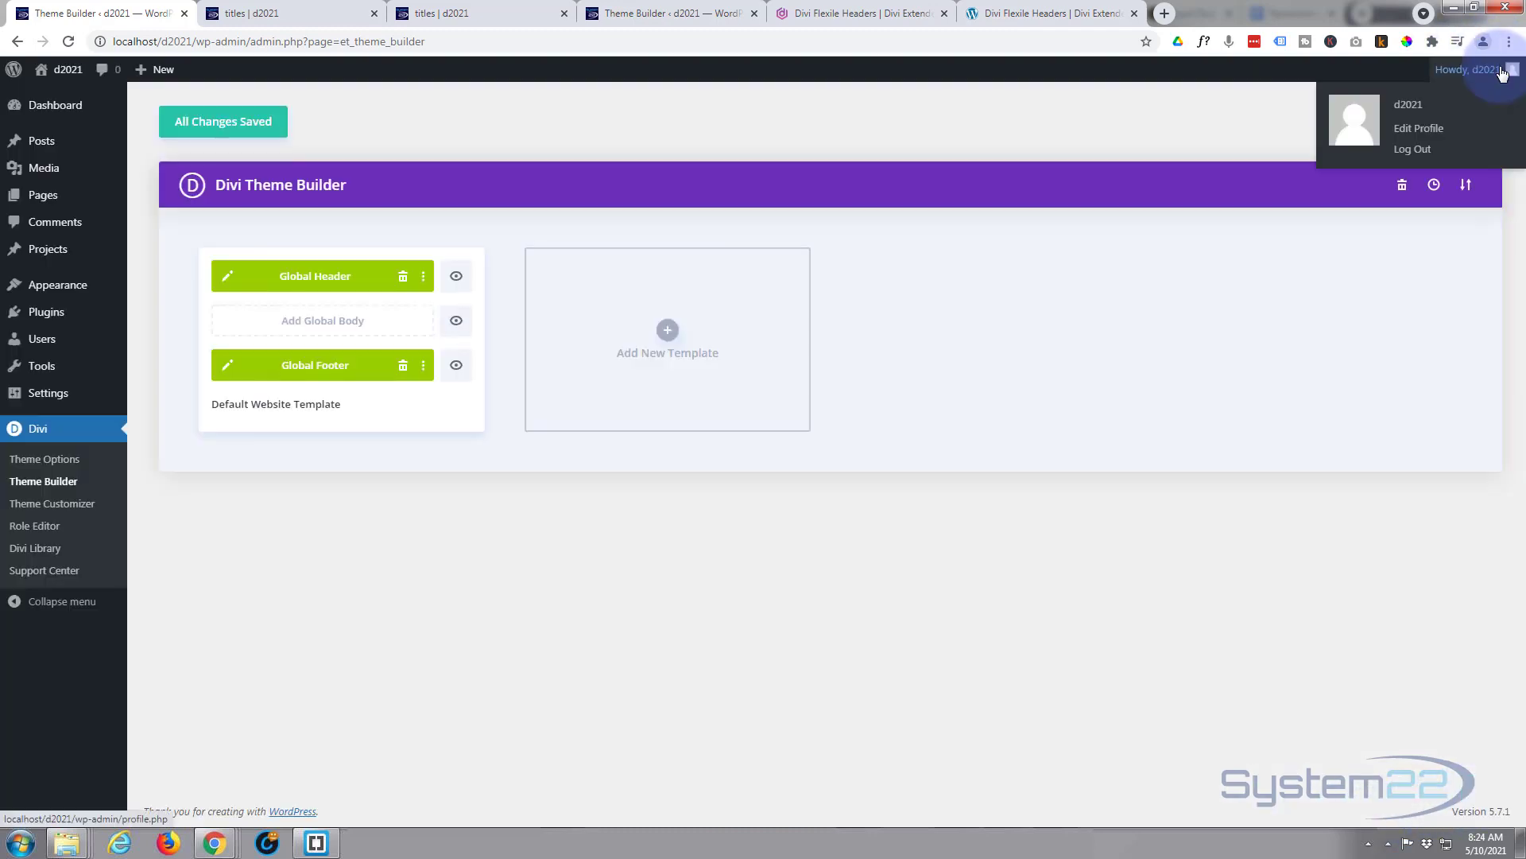
{"action": "left_click", "coordinate": [209, 126]}
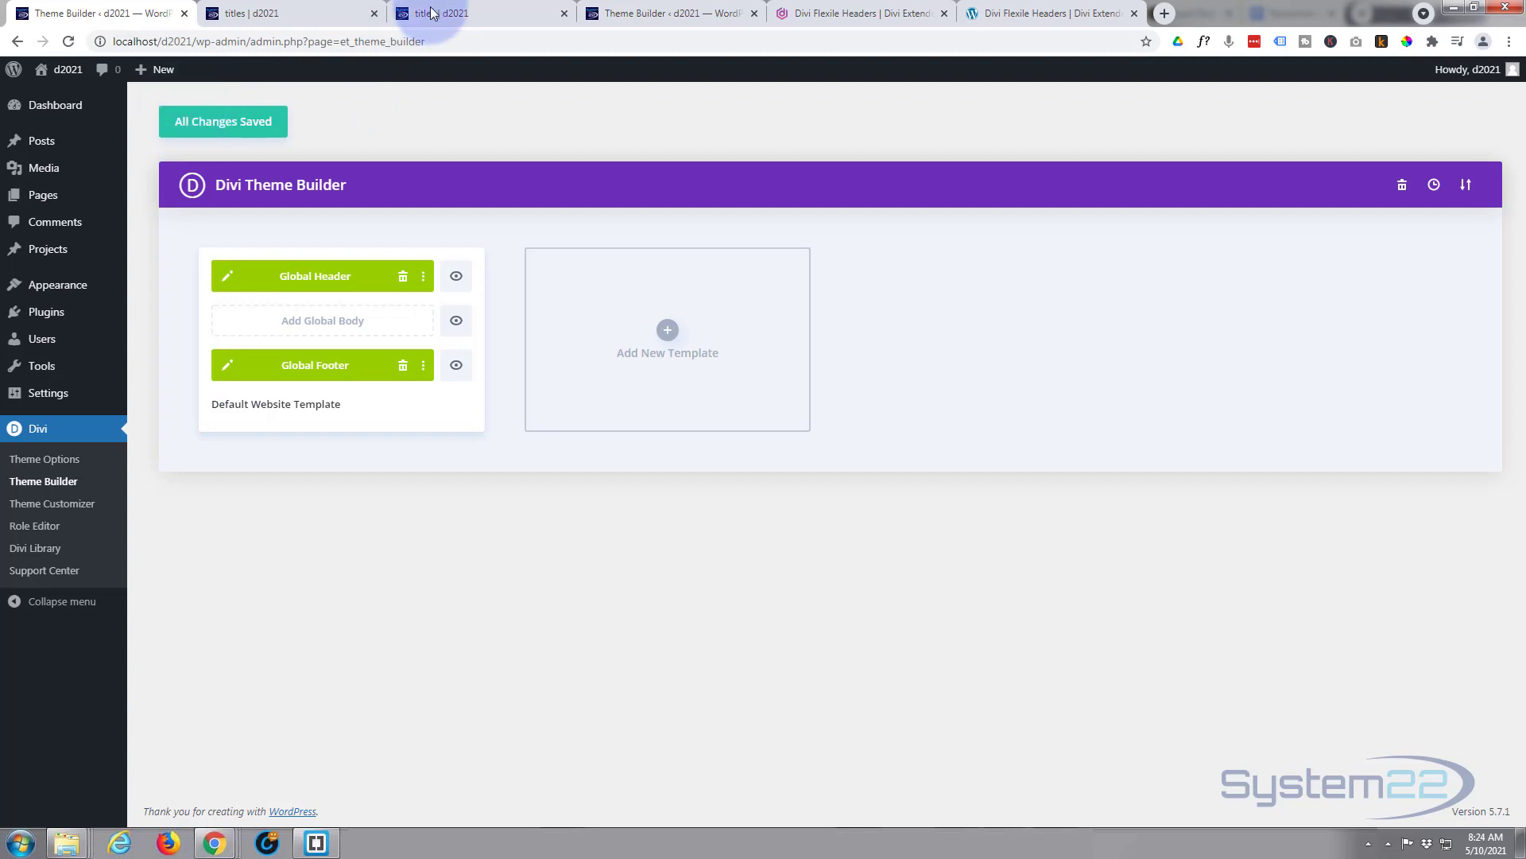
- Reload the titles | d2021 page to display the new navy header
{"action": "left_click", "coordinate": [460, 13]}
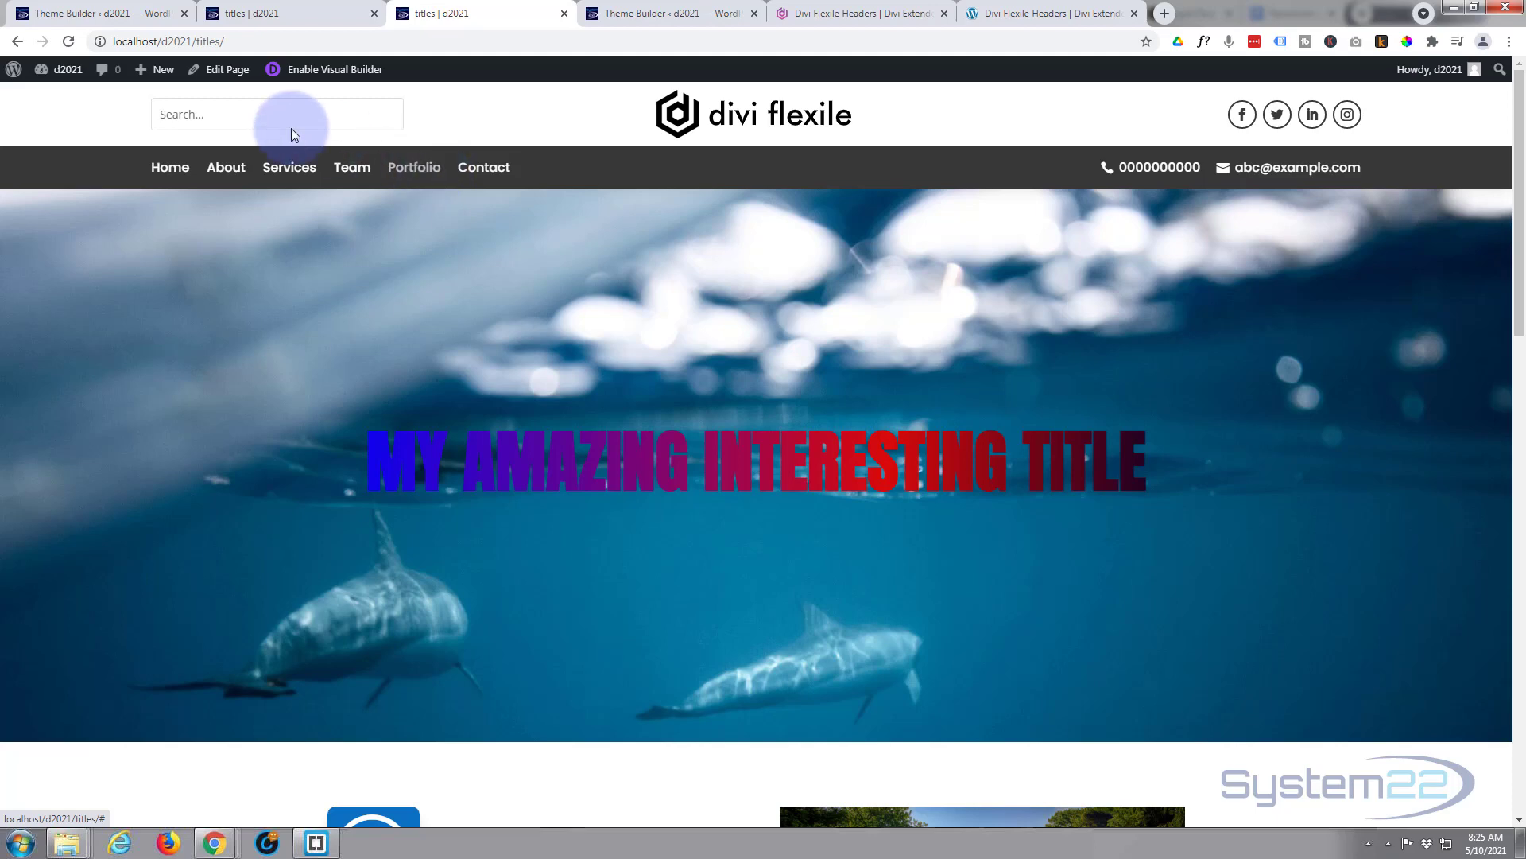
{"action": "left_click", "coordinate": [69, 41]}
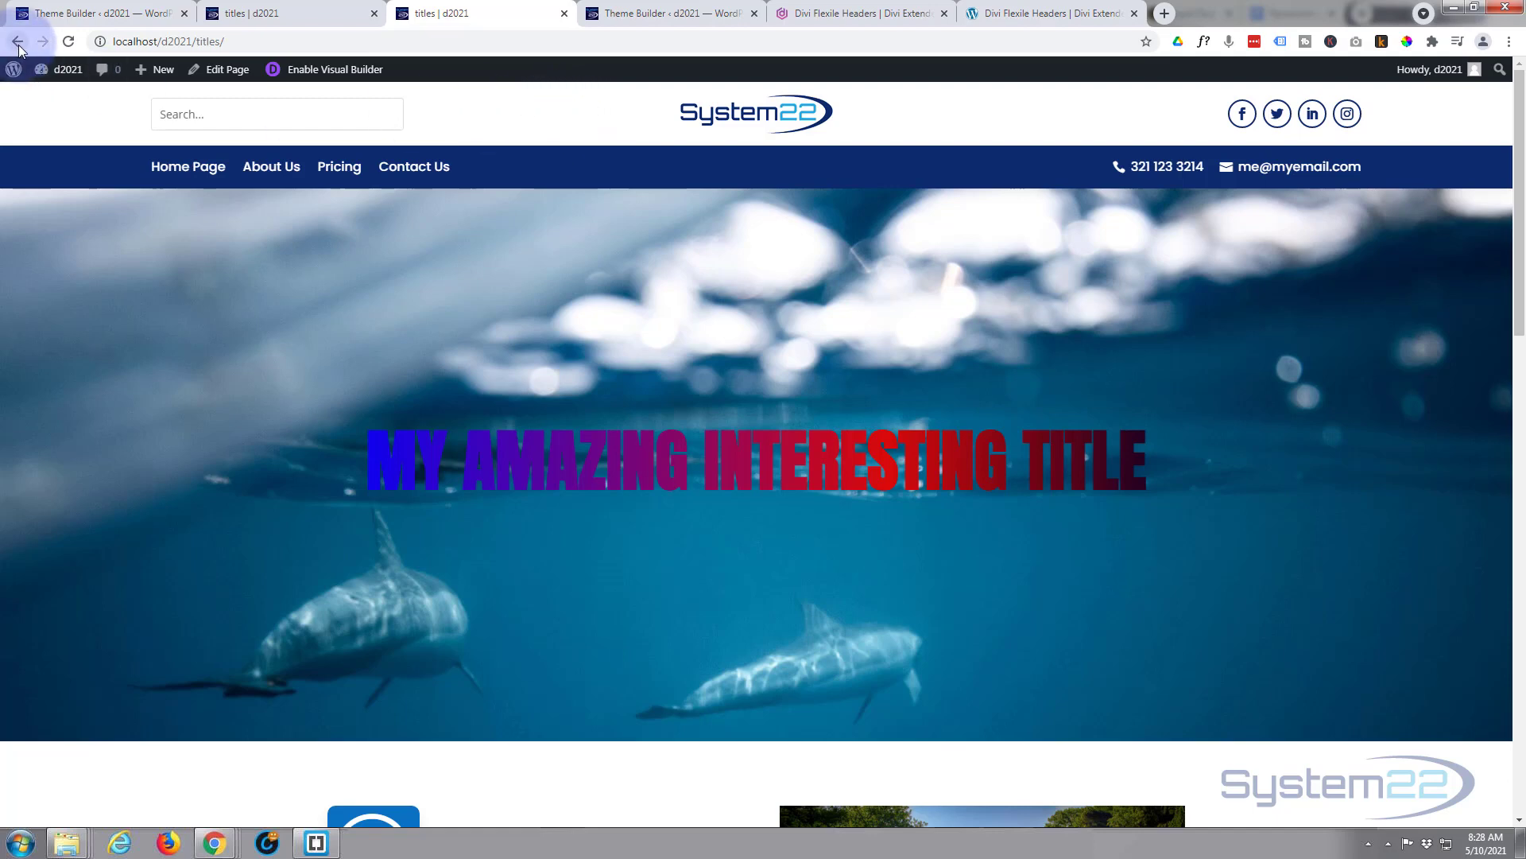
- Back in the header editor, delete the menu module's logo image in Tablet View and confirm
{"action": "left_click", "coordinate": [67, 17]}
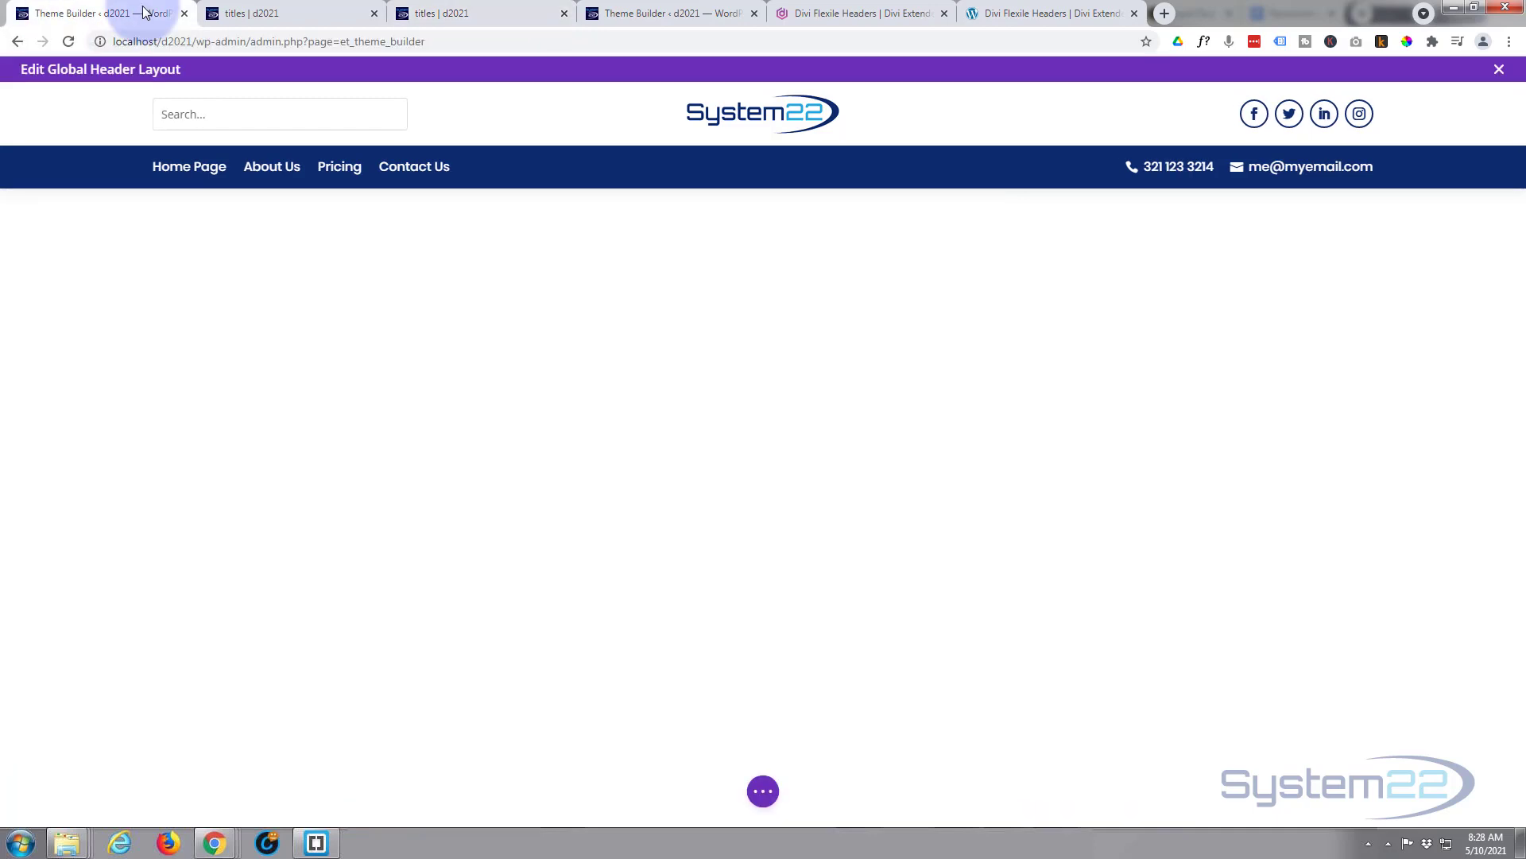
{"action": "left_click", "coordinate": [764, 793]}
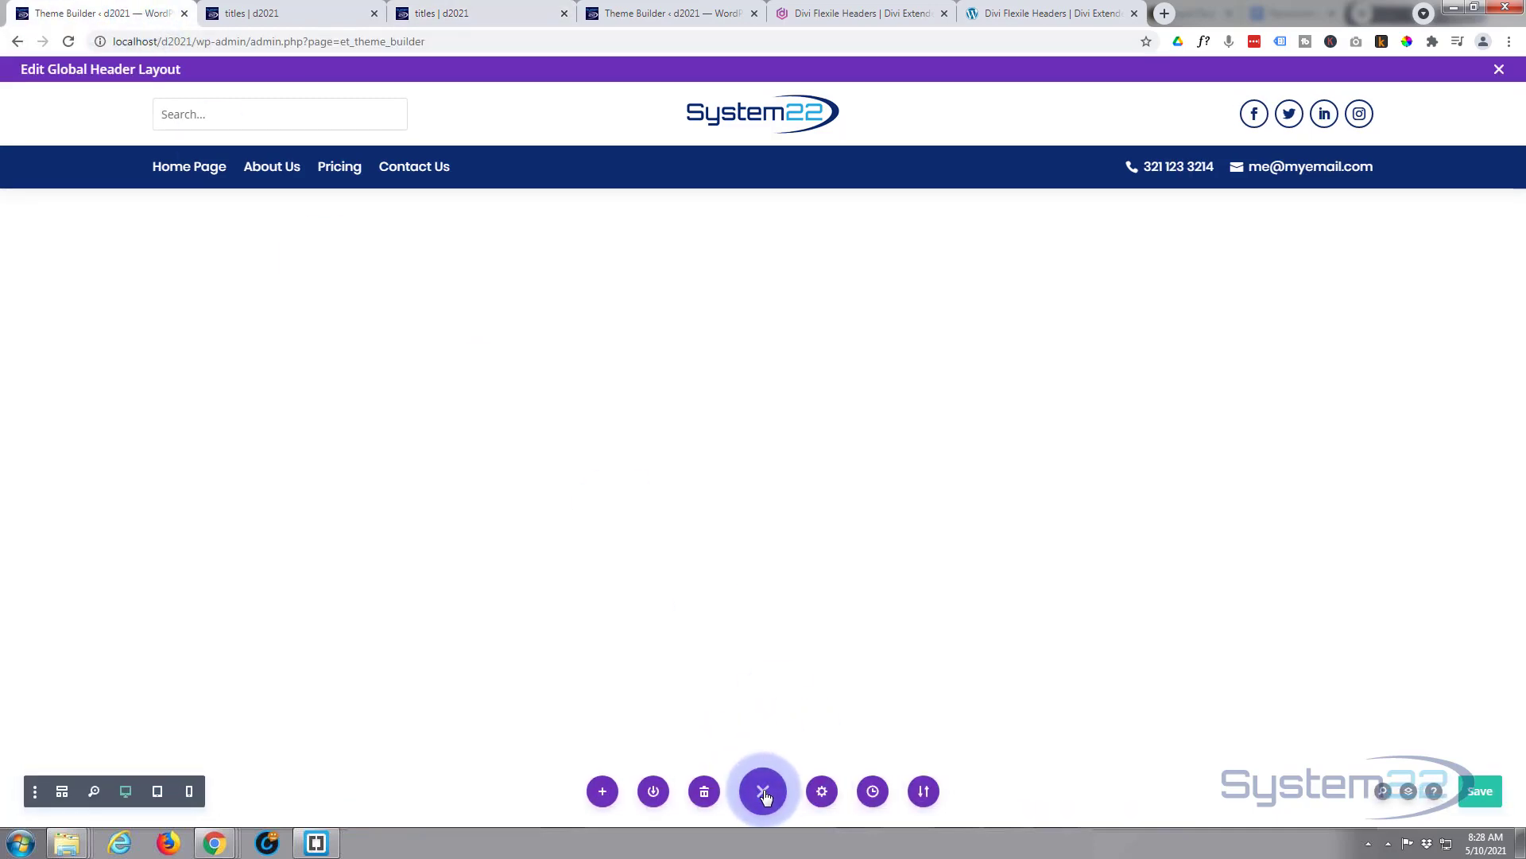
{"action": "left_click", "coordinate": [159, 791]}
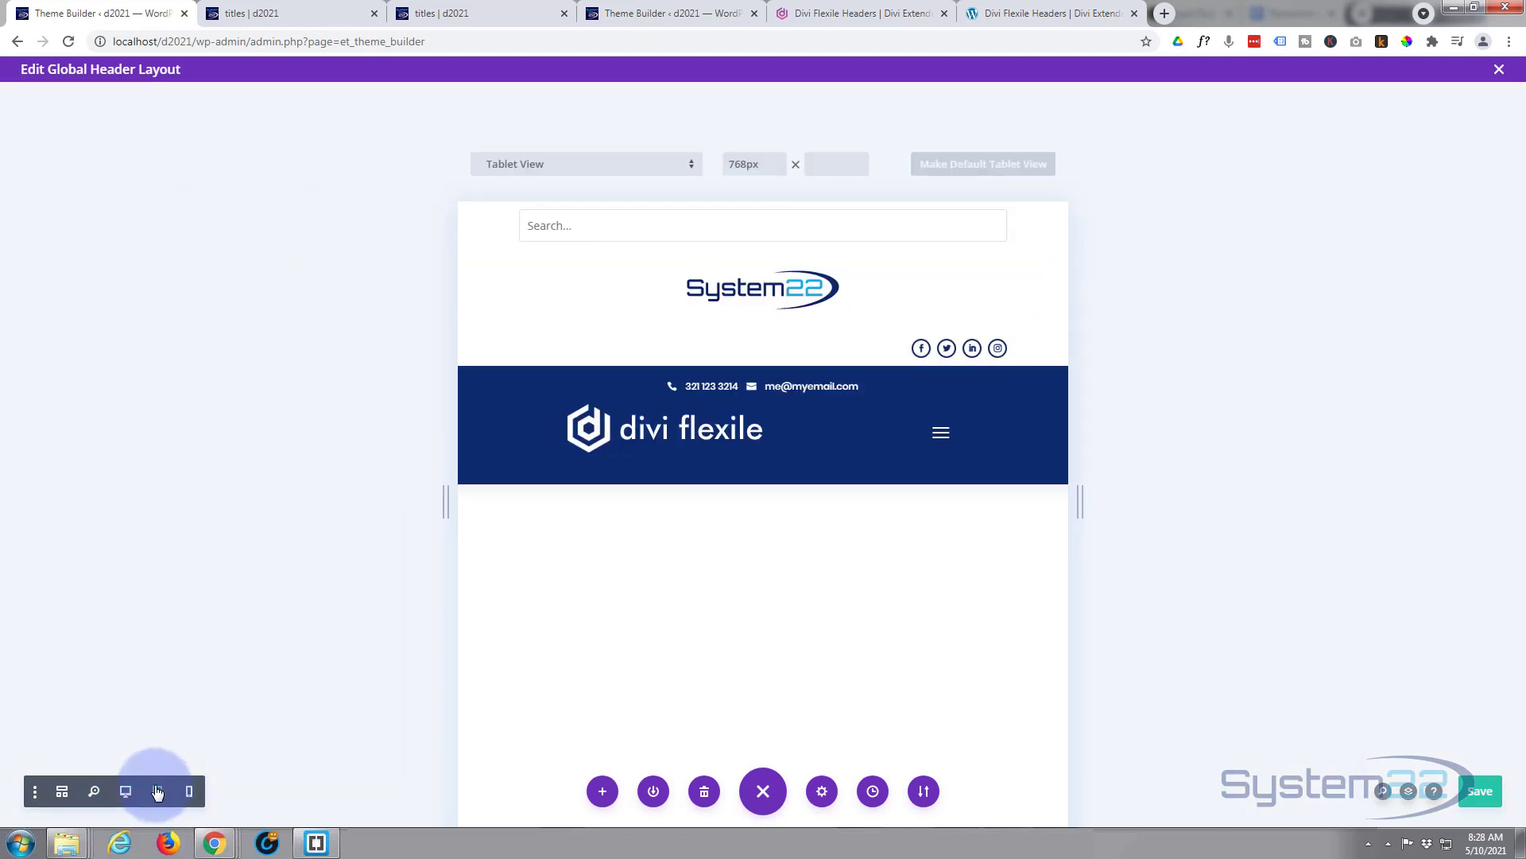
{"action": "mouse_move", "coordinate": [689, 454]}
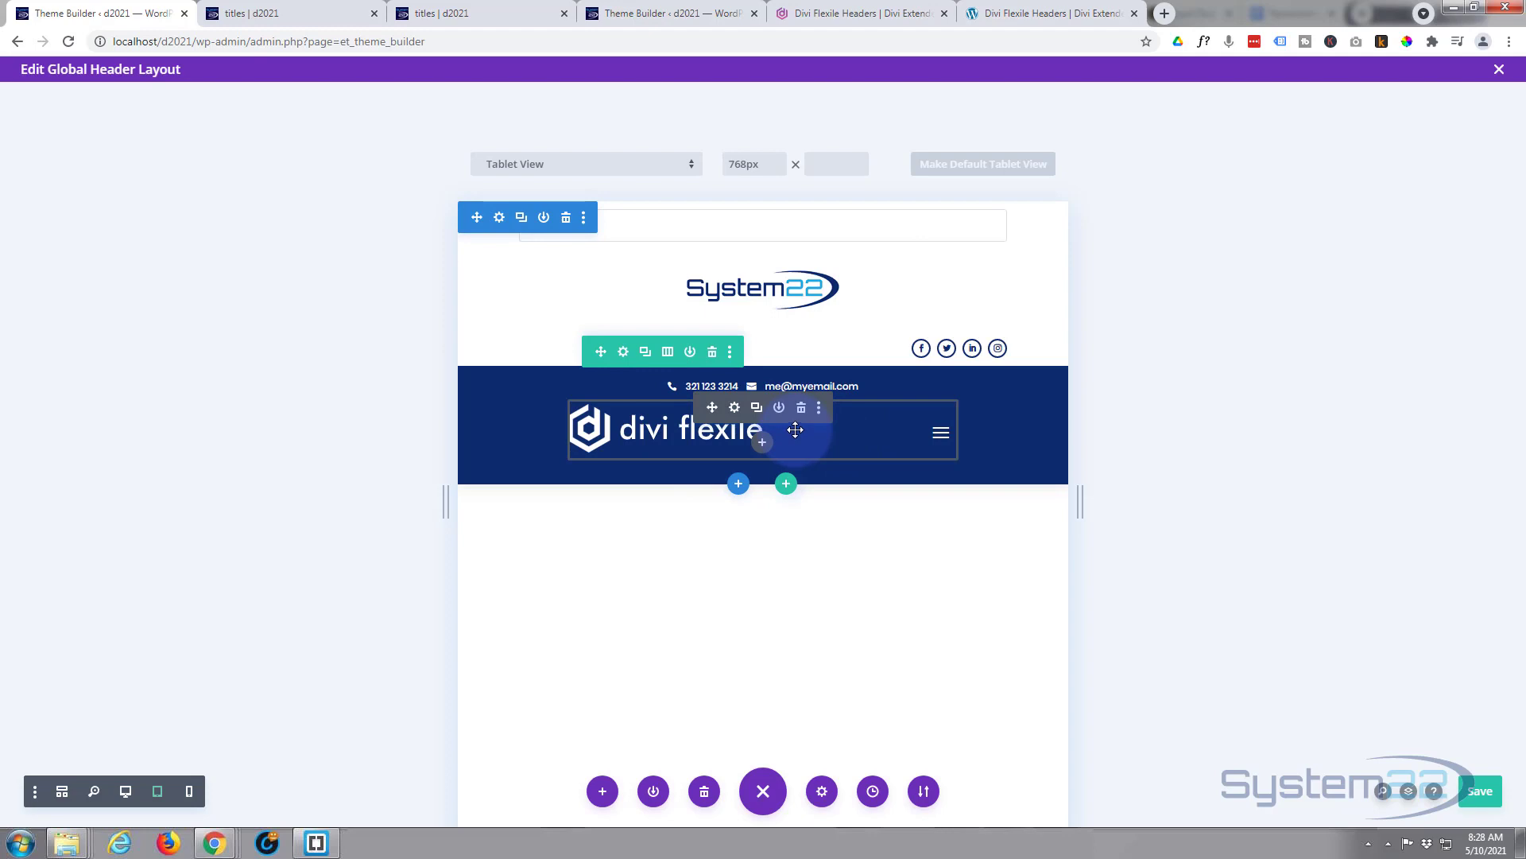
{"action": "left_click", "coordinate": [734, 408]}
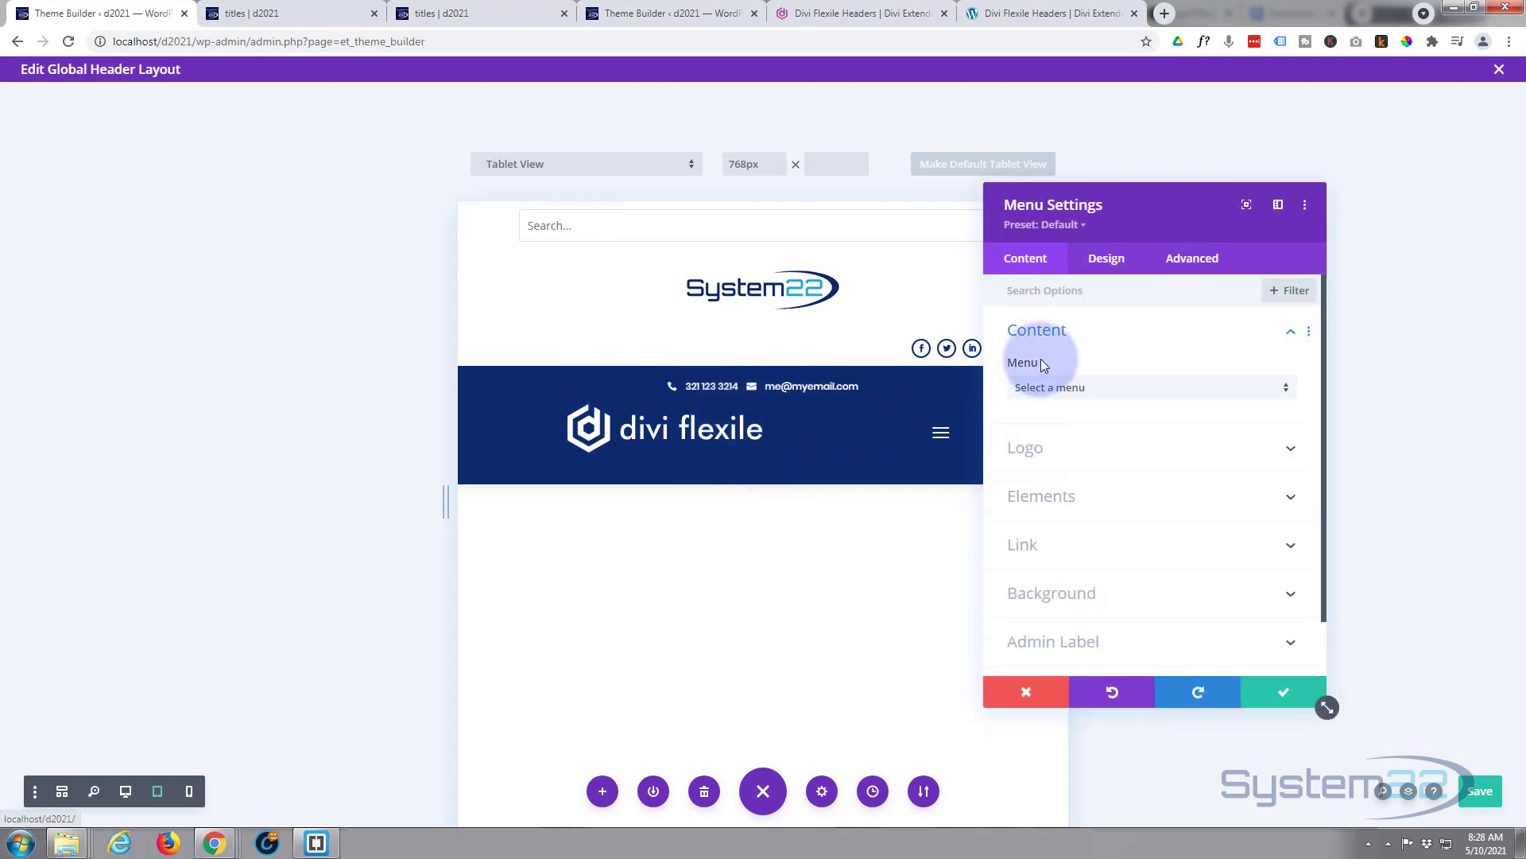
{"action": "left_click", "coordinate": [1110, 459]}
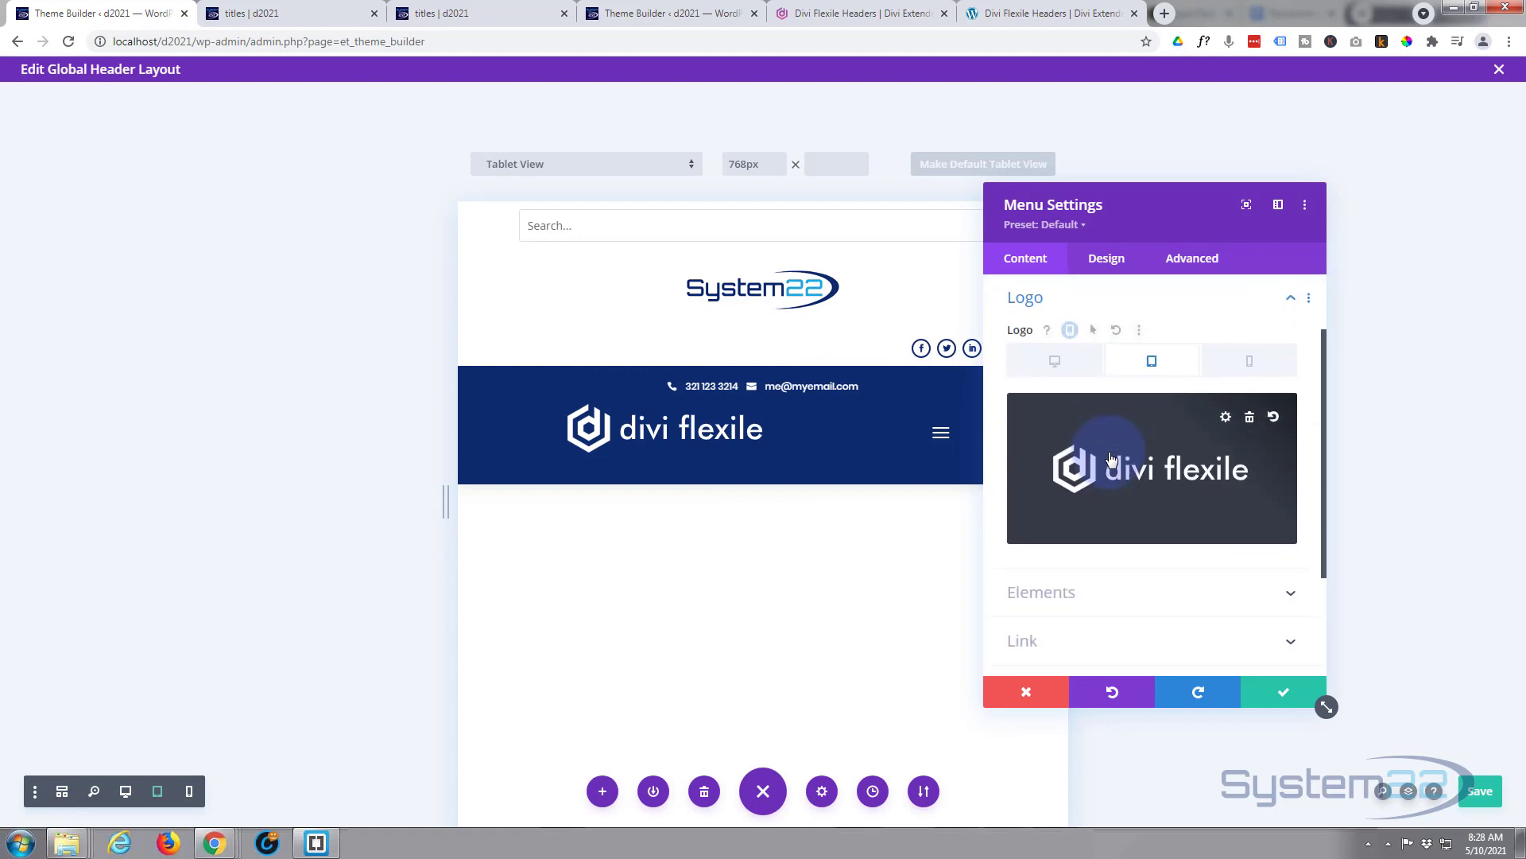
{"action": "left_click", "coordinate": [1249, 416]}
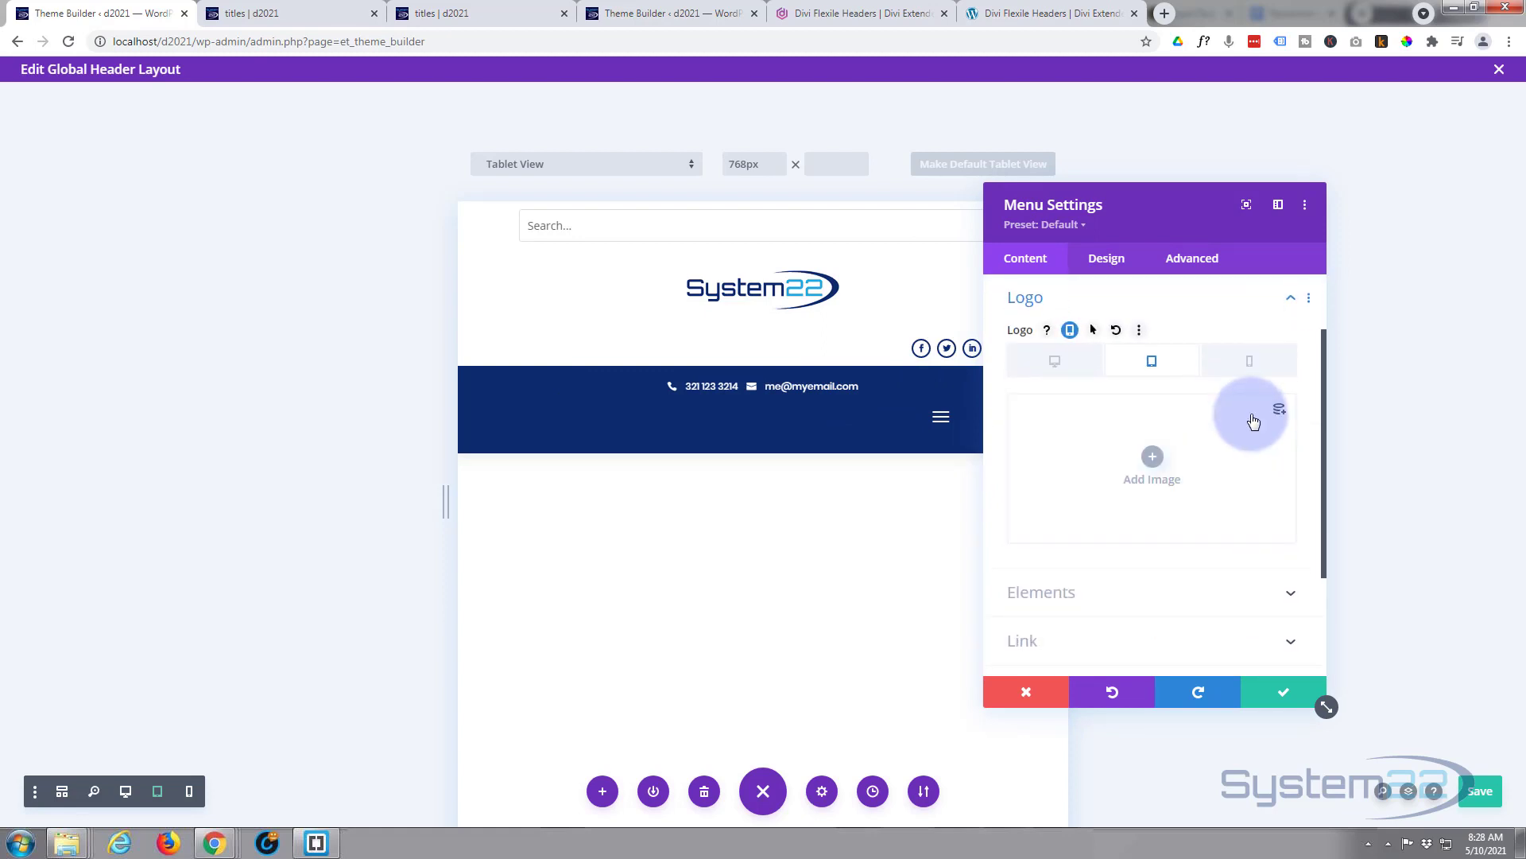
{"action": "left_click", "coordinate": [1290, 699]}
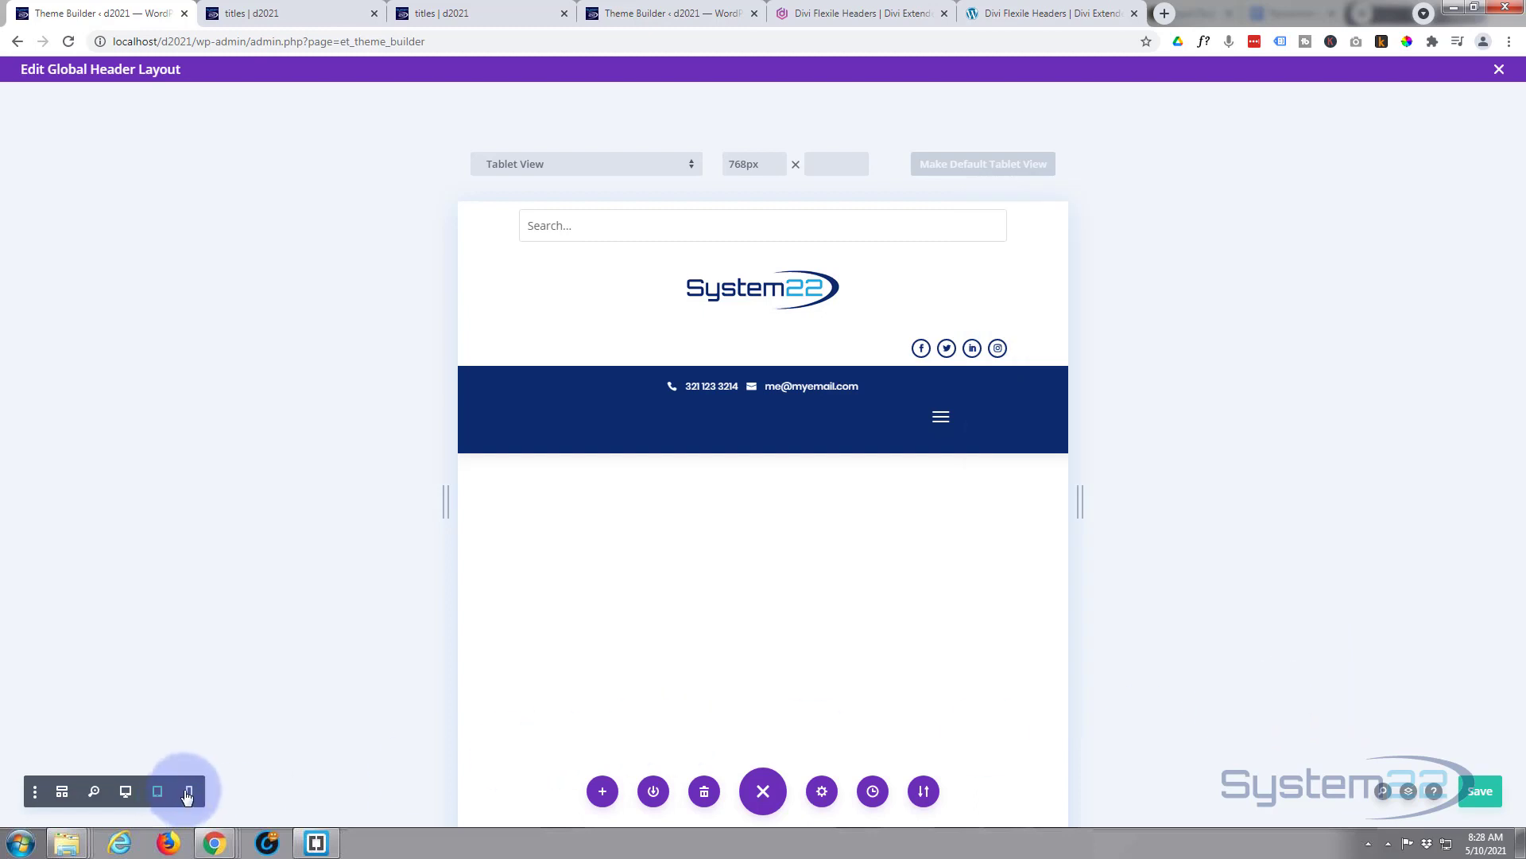
- Delete the menu logo image in Phone View, confirm, and save the Global Header layout
{"action": "left_click", "coordinate": [188, 792]}
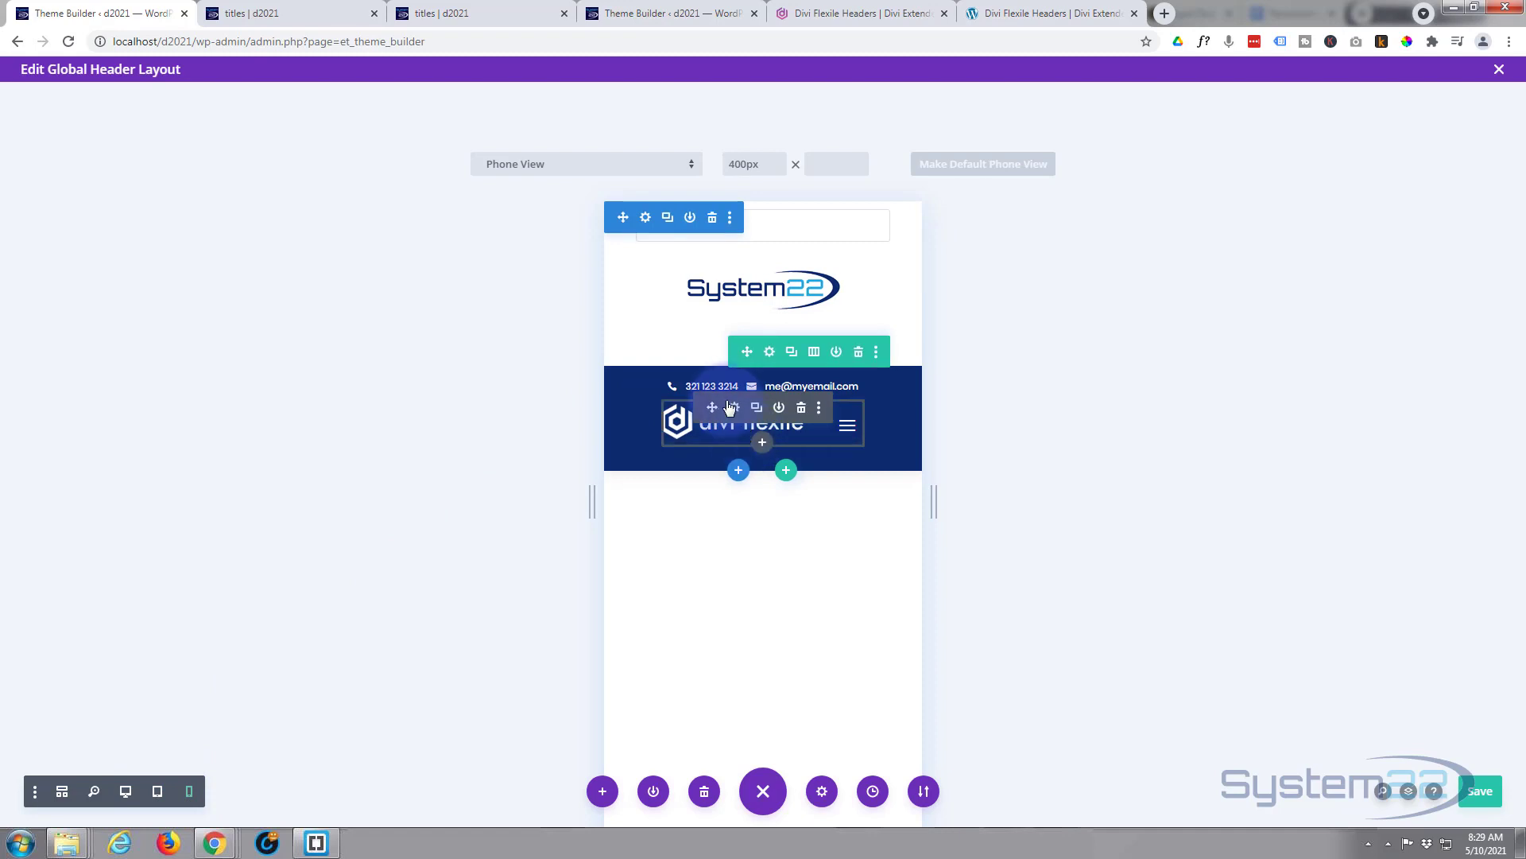
{"action": "left_click", "coordinate": [733, 408]}
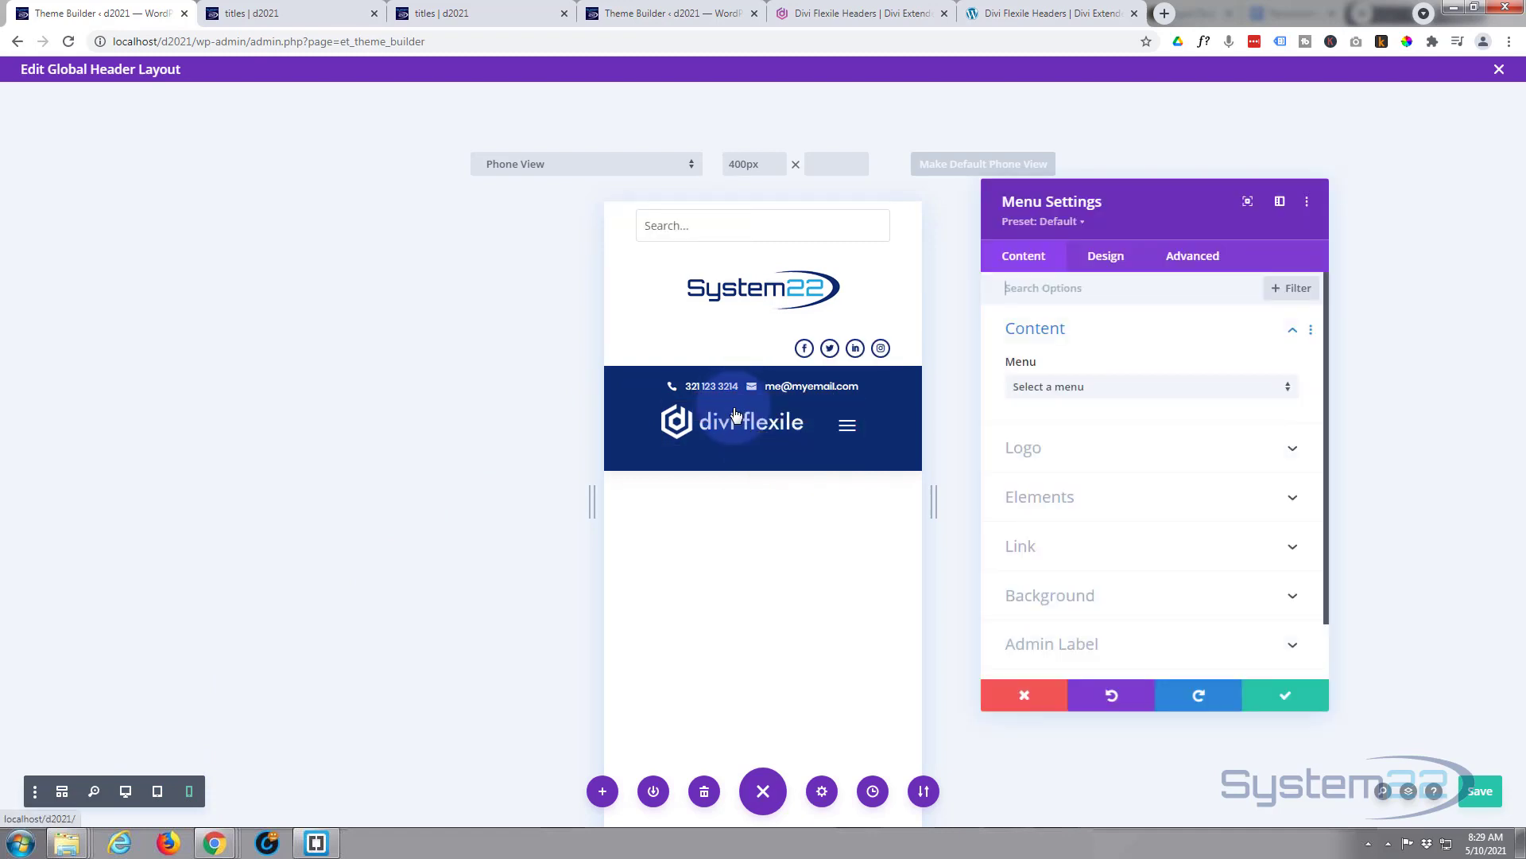
{"action": "left_click", "coordinate": [1120, 451]}
{"action": "left_click", "coordinate": [1250, 422]}
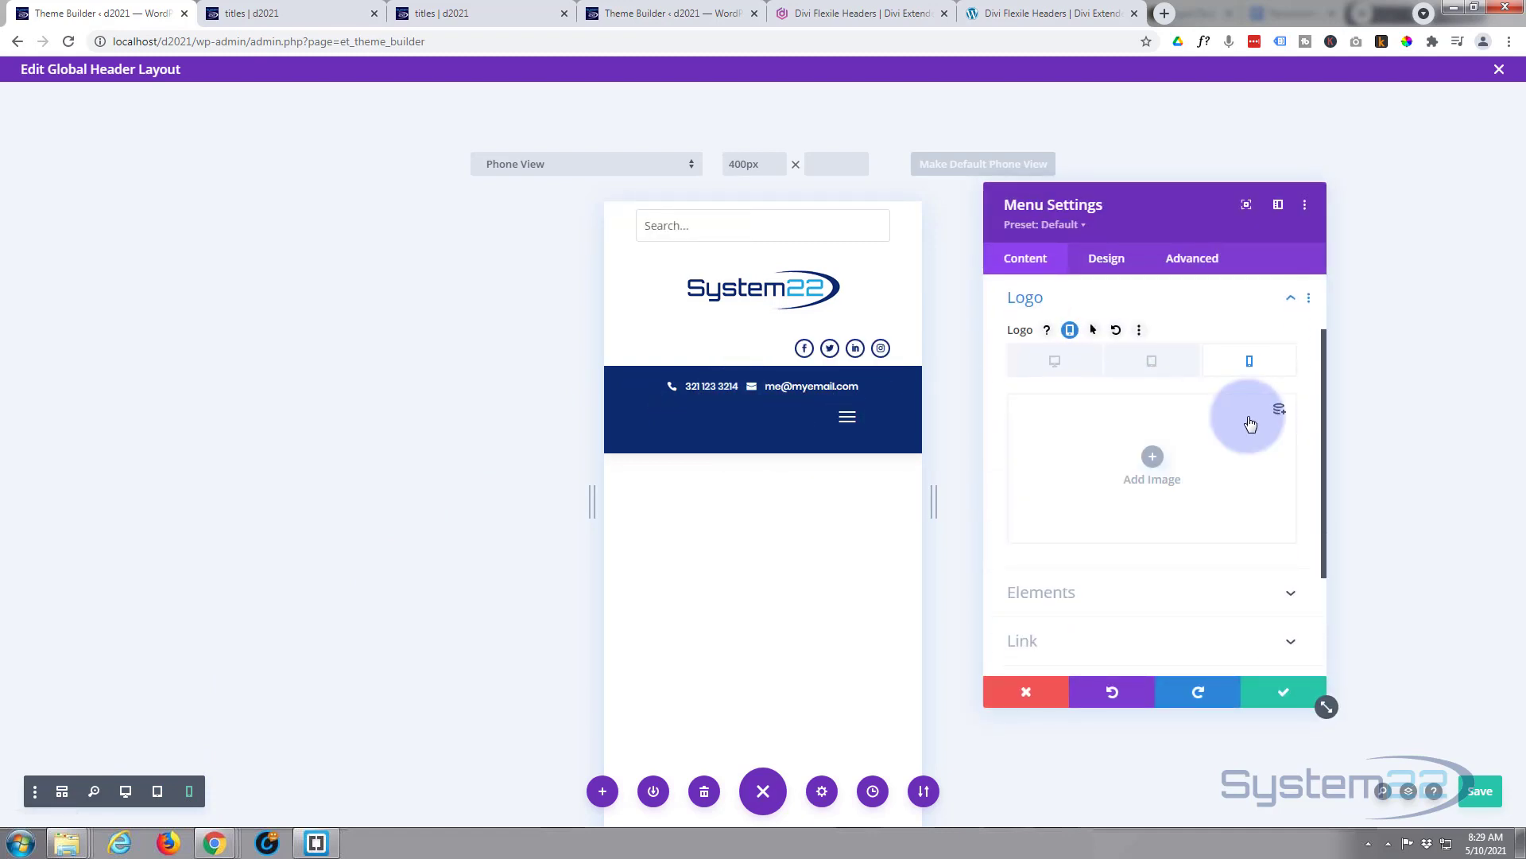
{"action": "left_click", "coordinate": [1288, 696]}
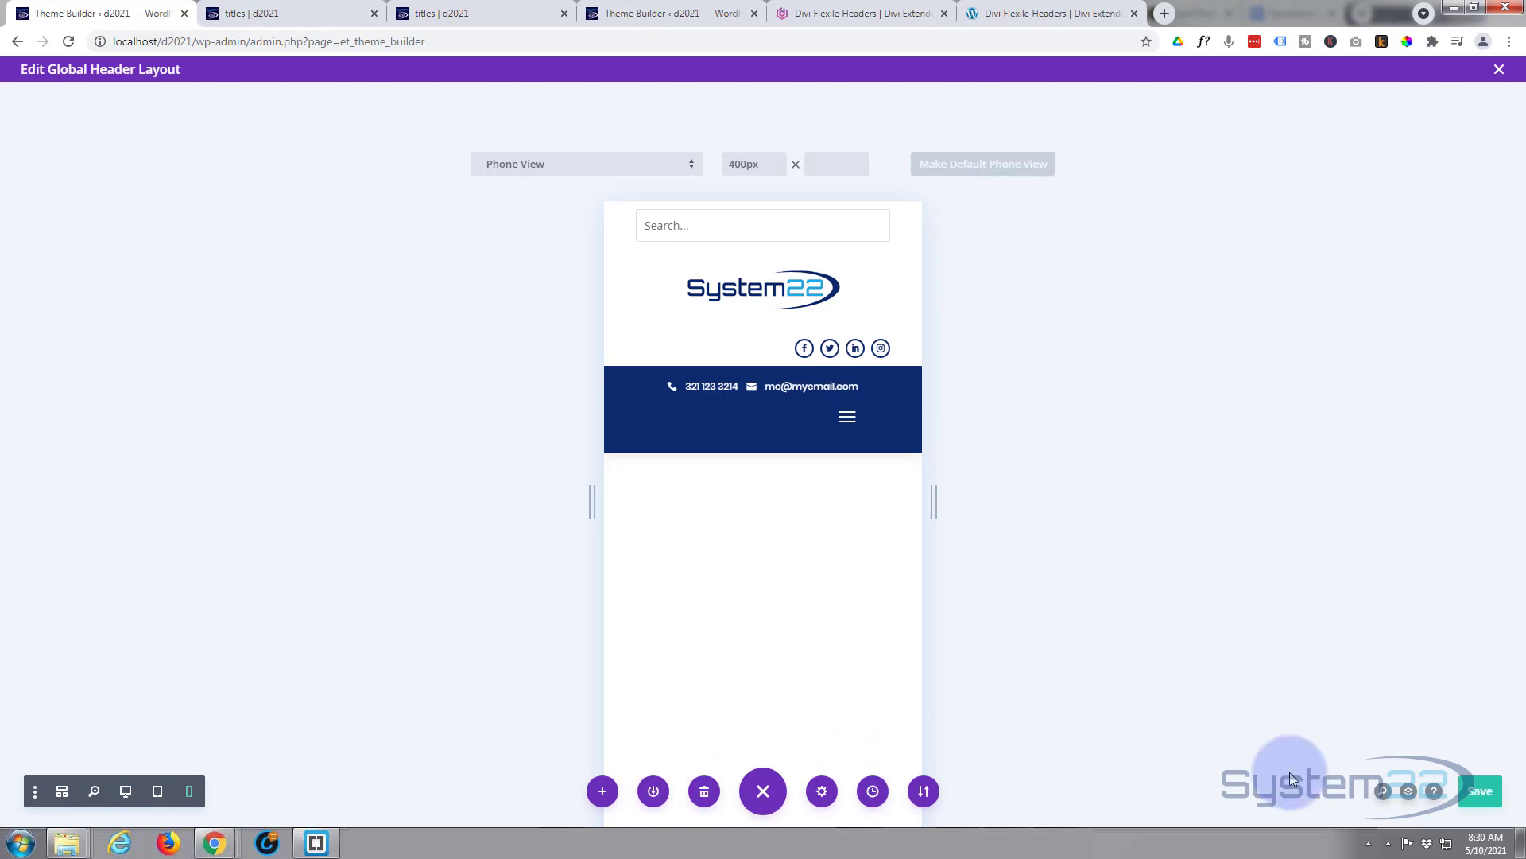
{"action": "left_click", "coordinate": [1486, 793]}
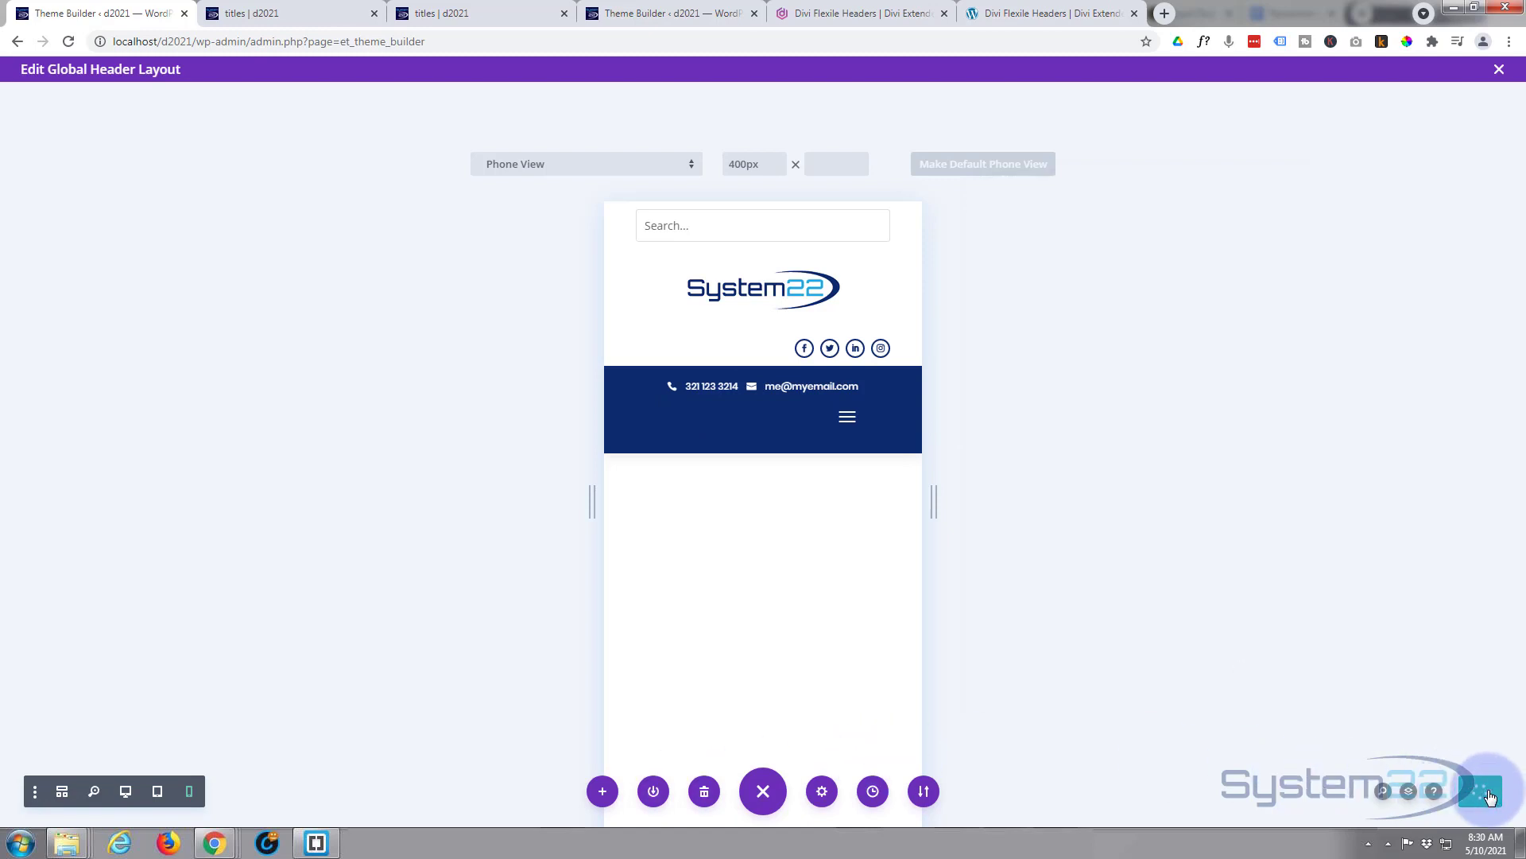
- Close the header editor and reload the titles | d2021 page to check the header
{"action": "left_click", "coordinate": [1500, 70]}
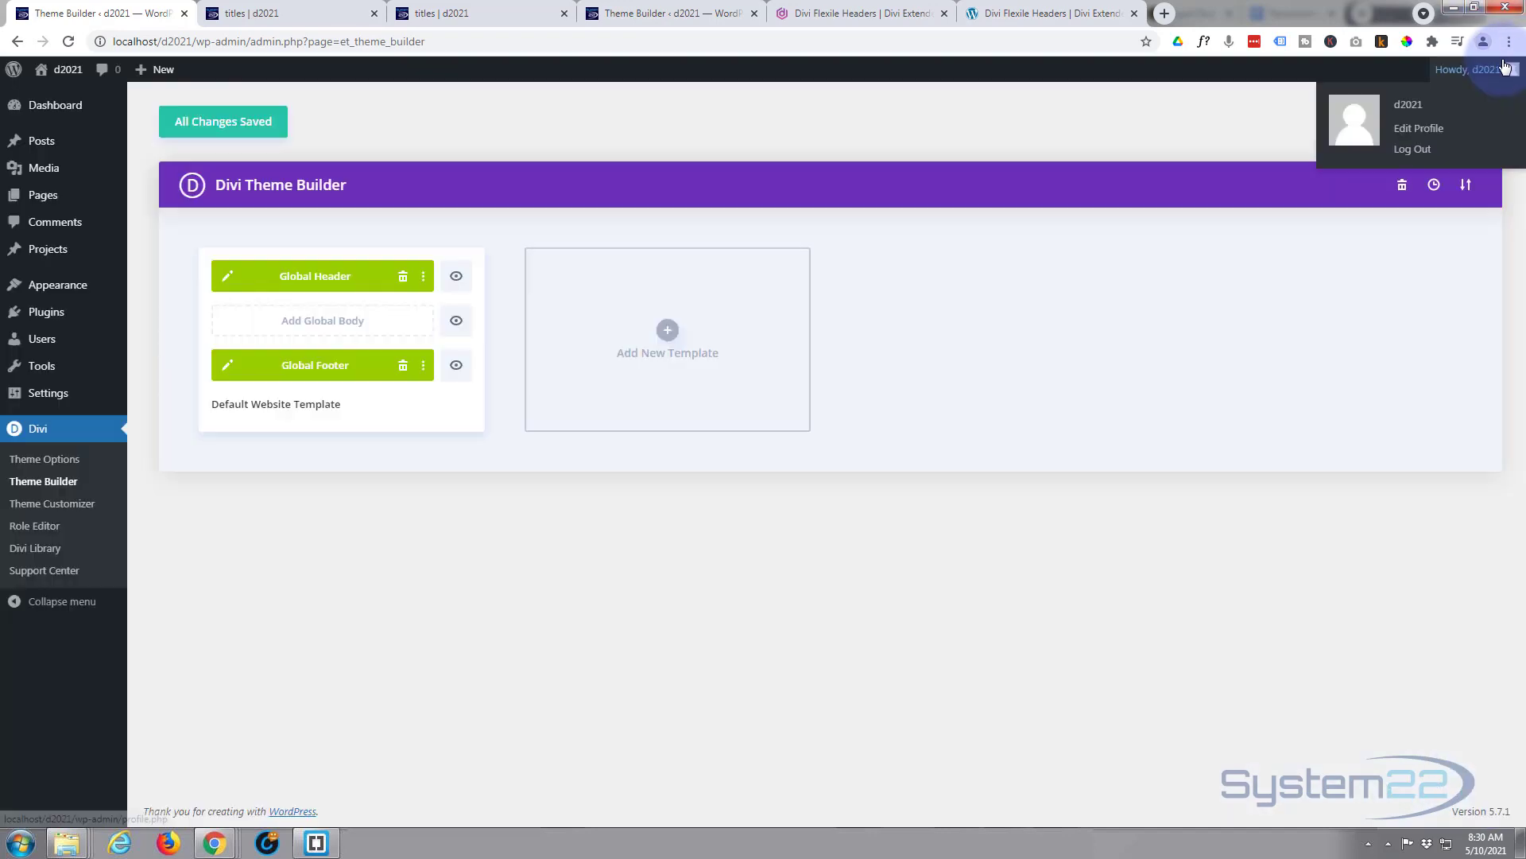
{"action": "left_click", "coordinate": [465, 12]}
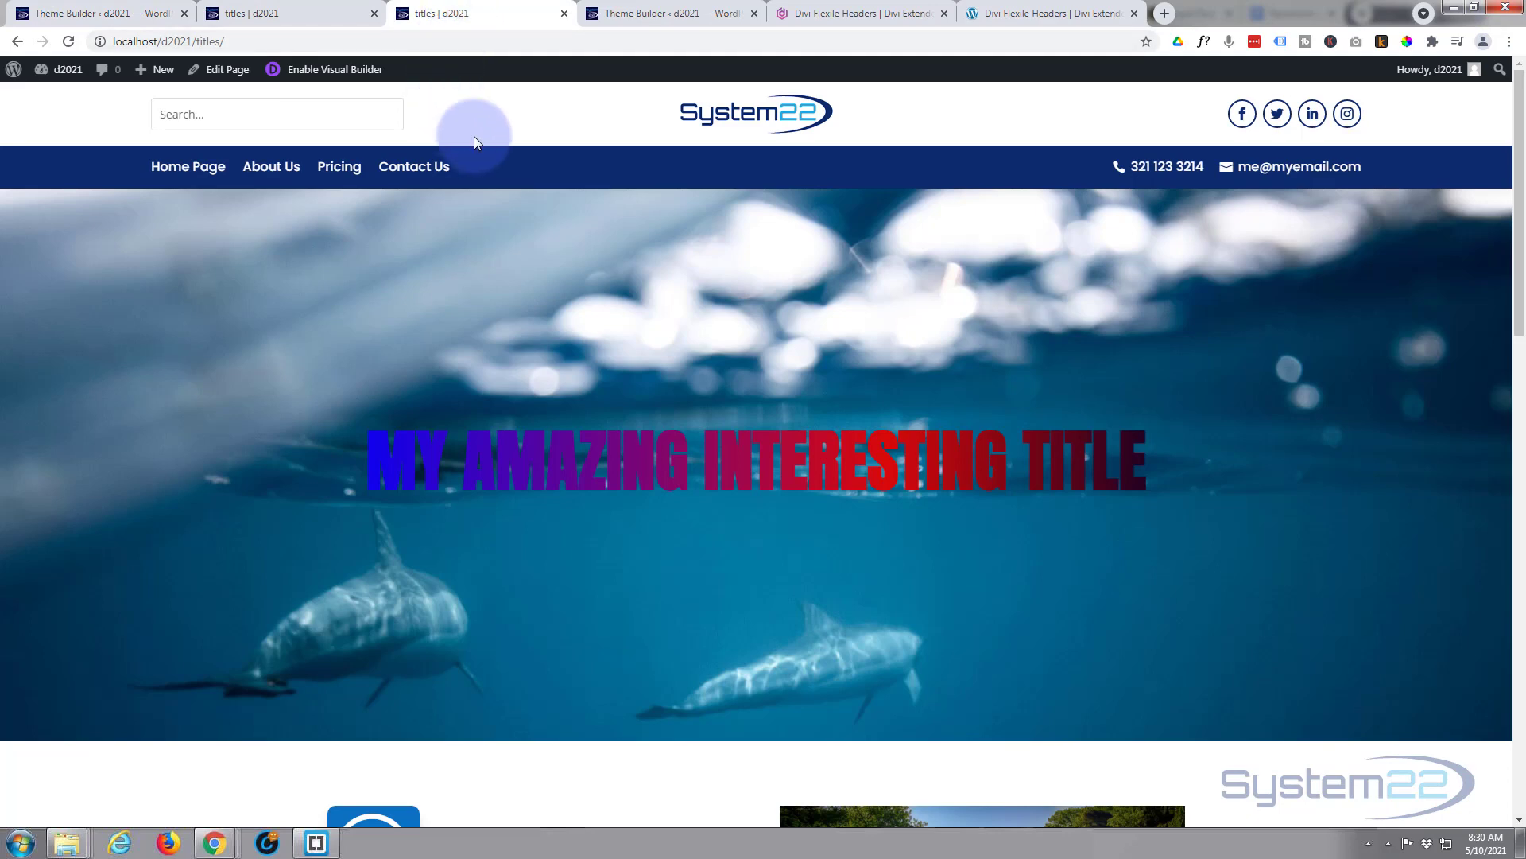
{"action": "left_click", "coordinate": [68, 41]}
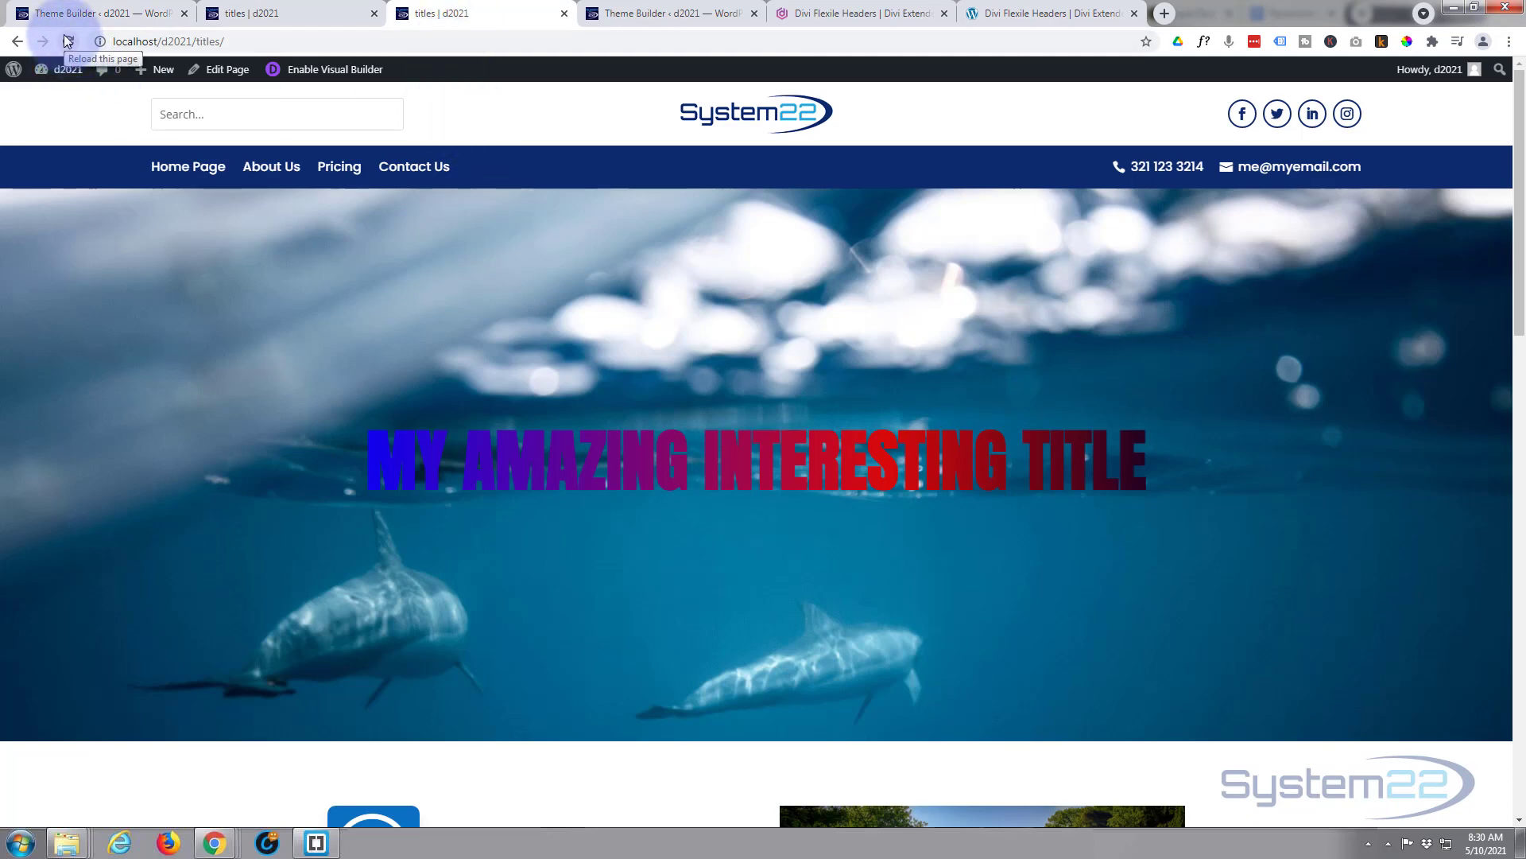